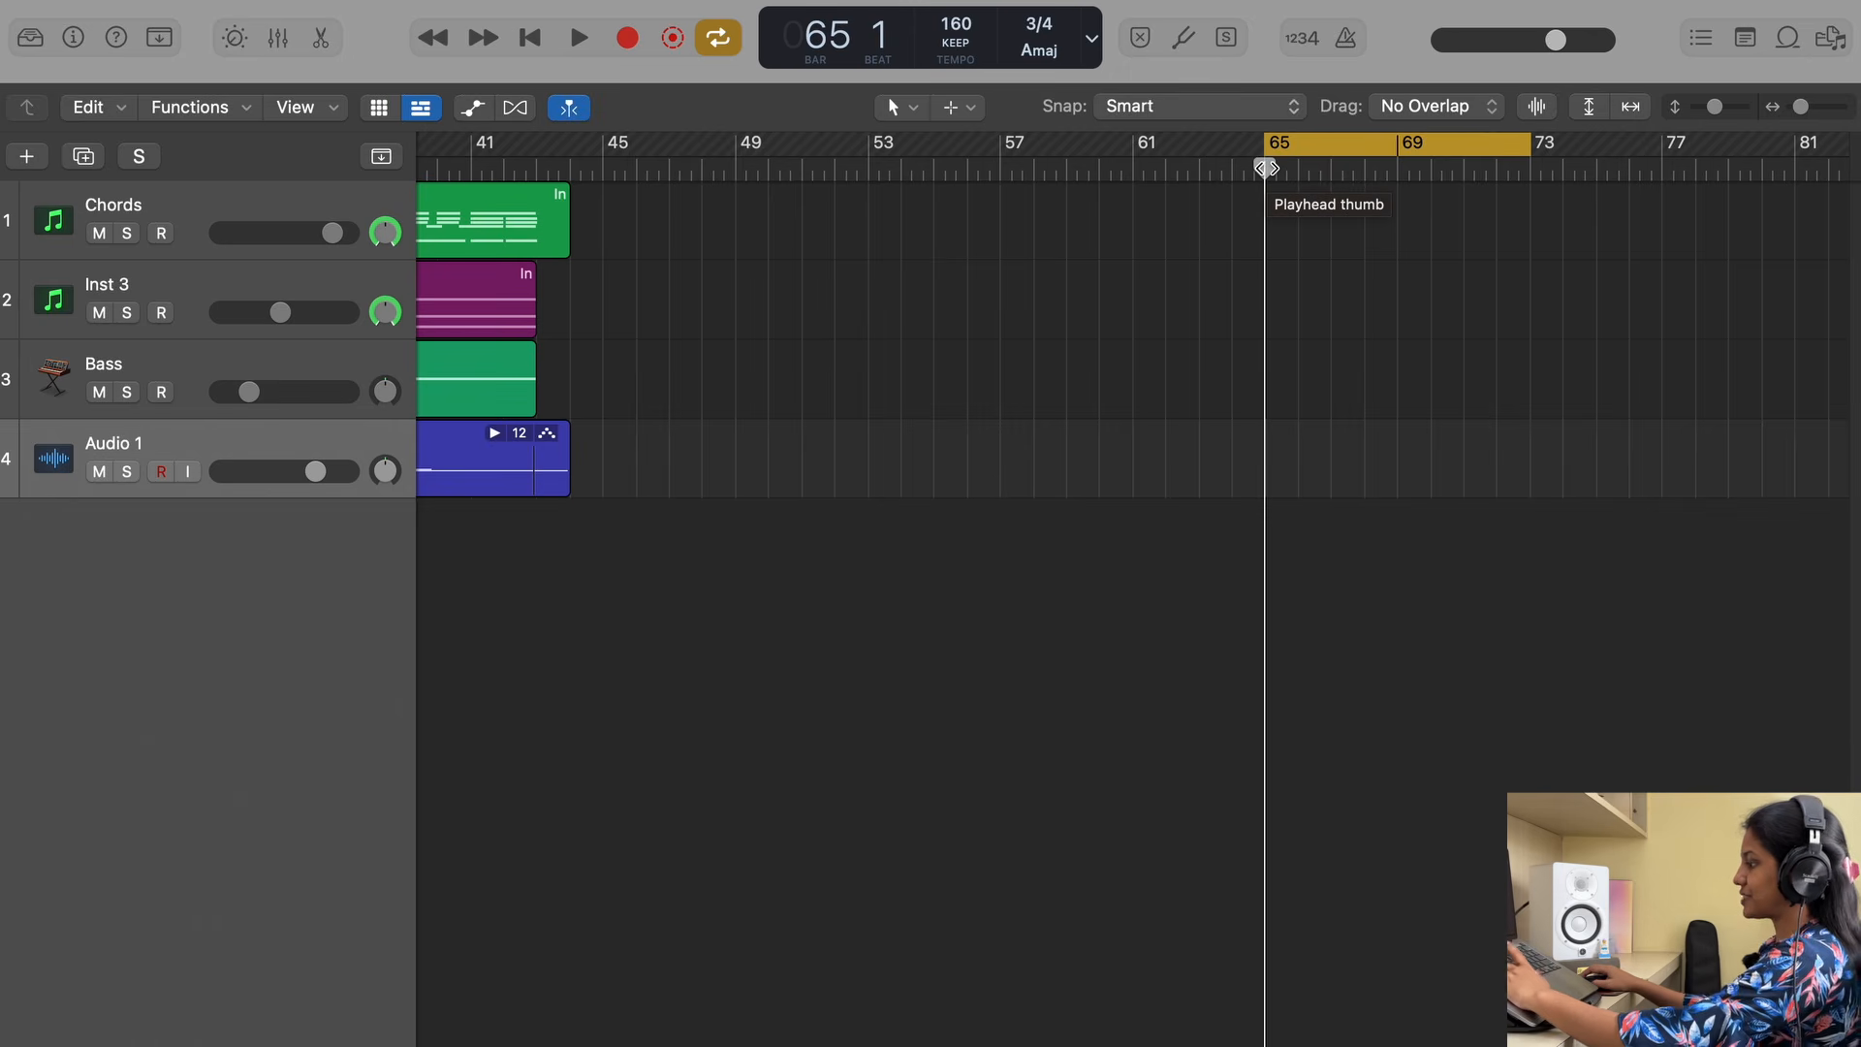
# Record looped takes on the Audio 1 track over the cycle range from bar 65 to bar 73.
pyautogui.press('r')
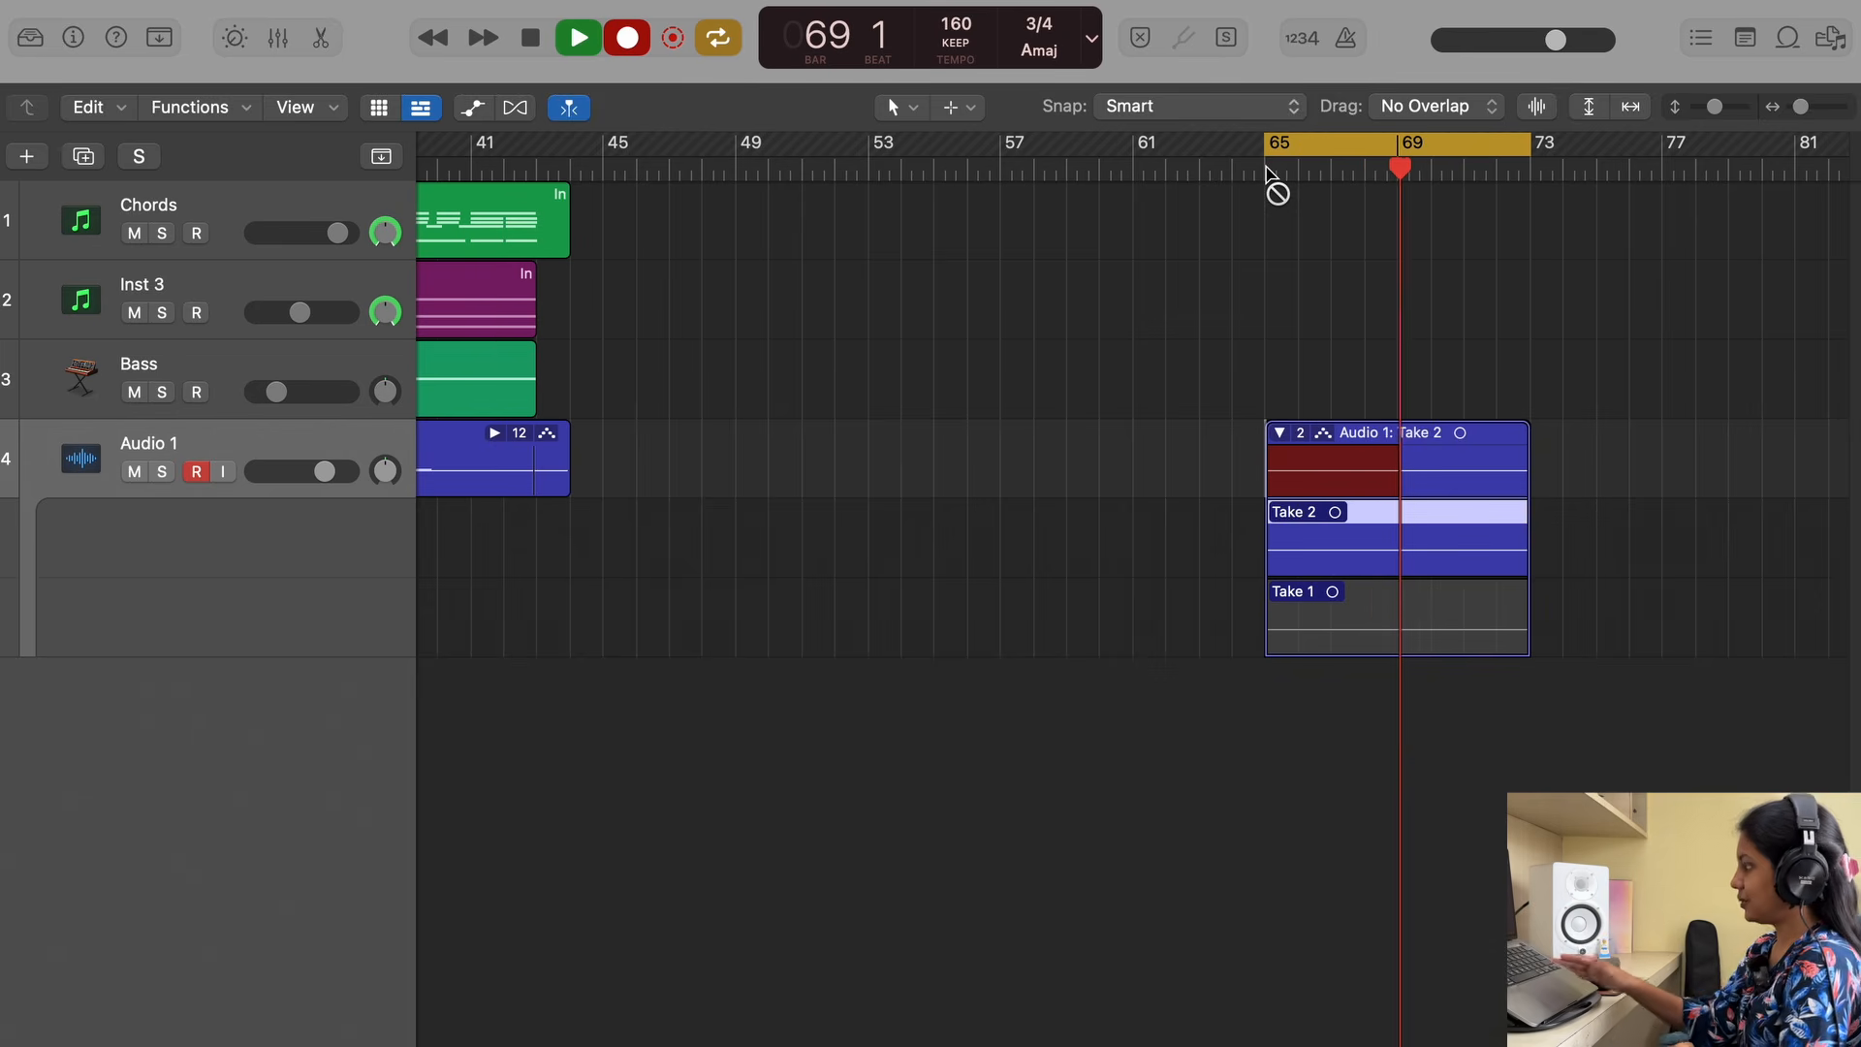
pyautogui.press('space')
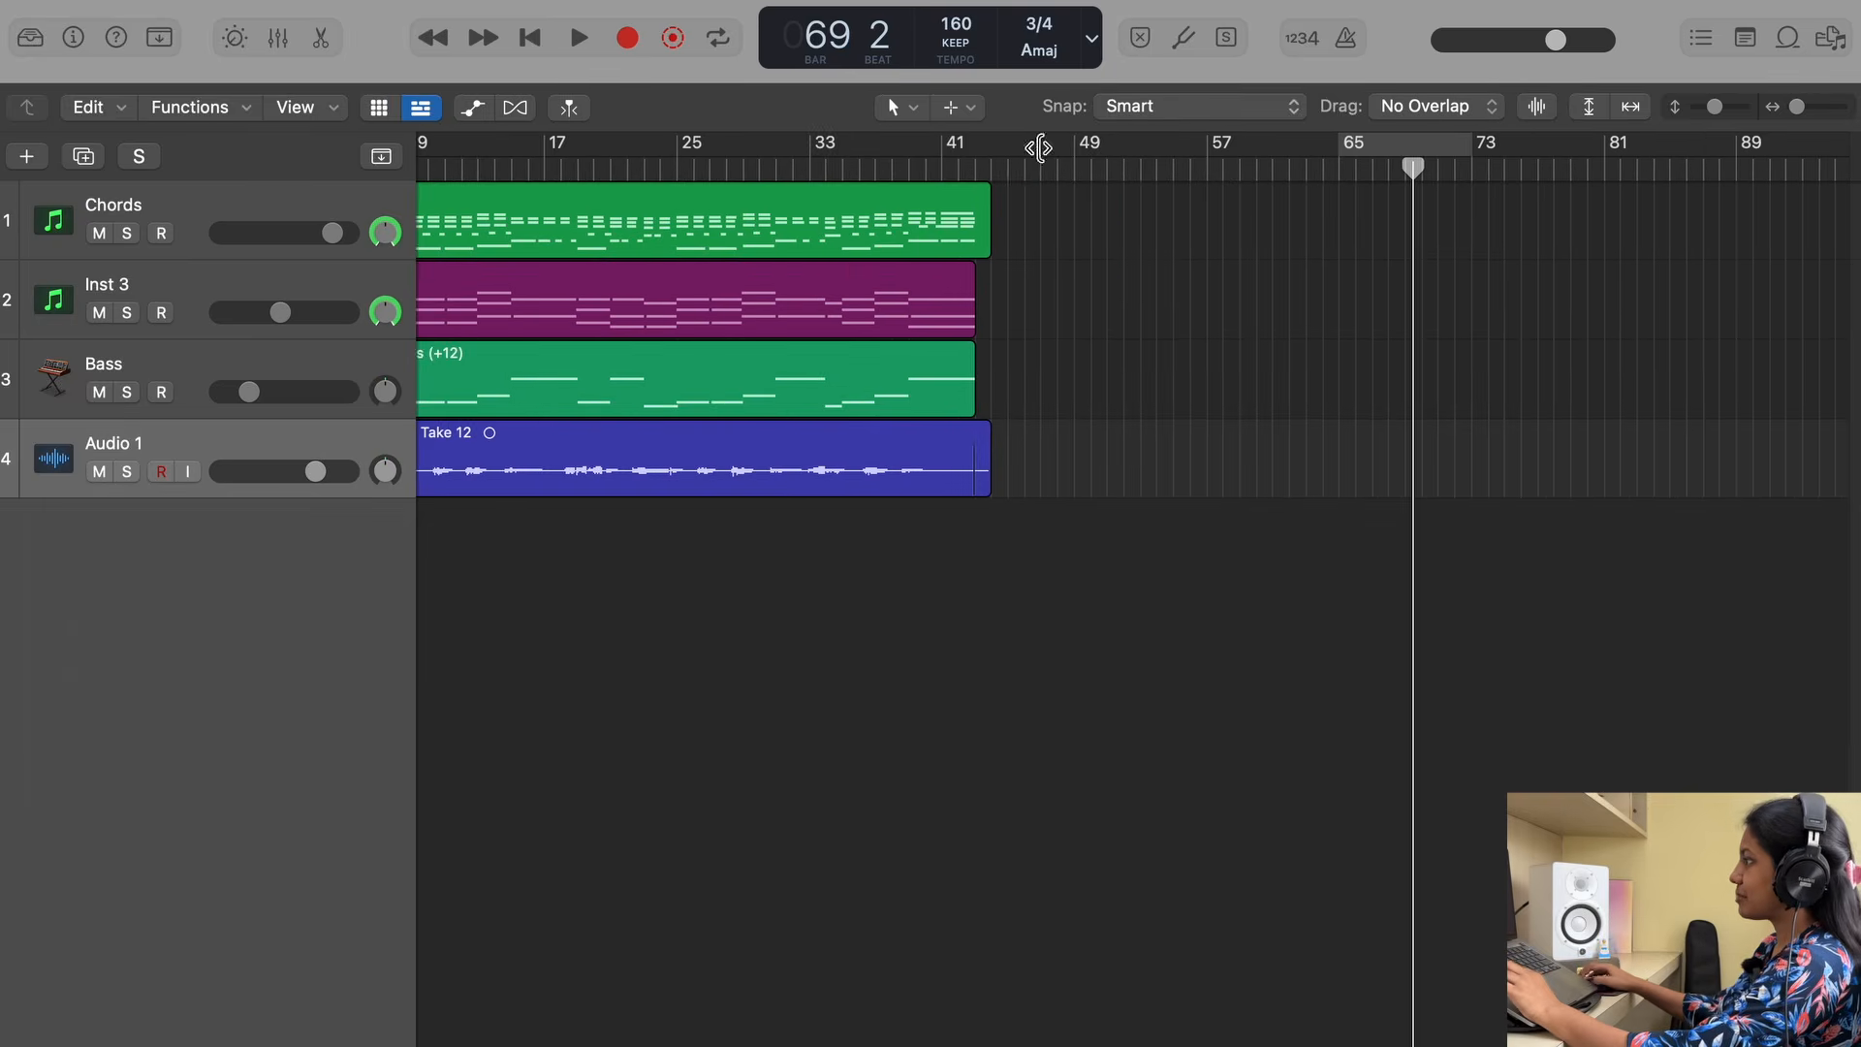
# Set the cycle range from bar 1 to about bar 45 and expand the Audio 1 take folder to look through its takes.
pyautogui.hscroll(-3, 1129, 340)
pyautogui.moveTo(430, 146); pyautogui.dragTo(1154, 187)
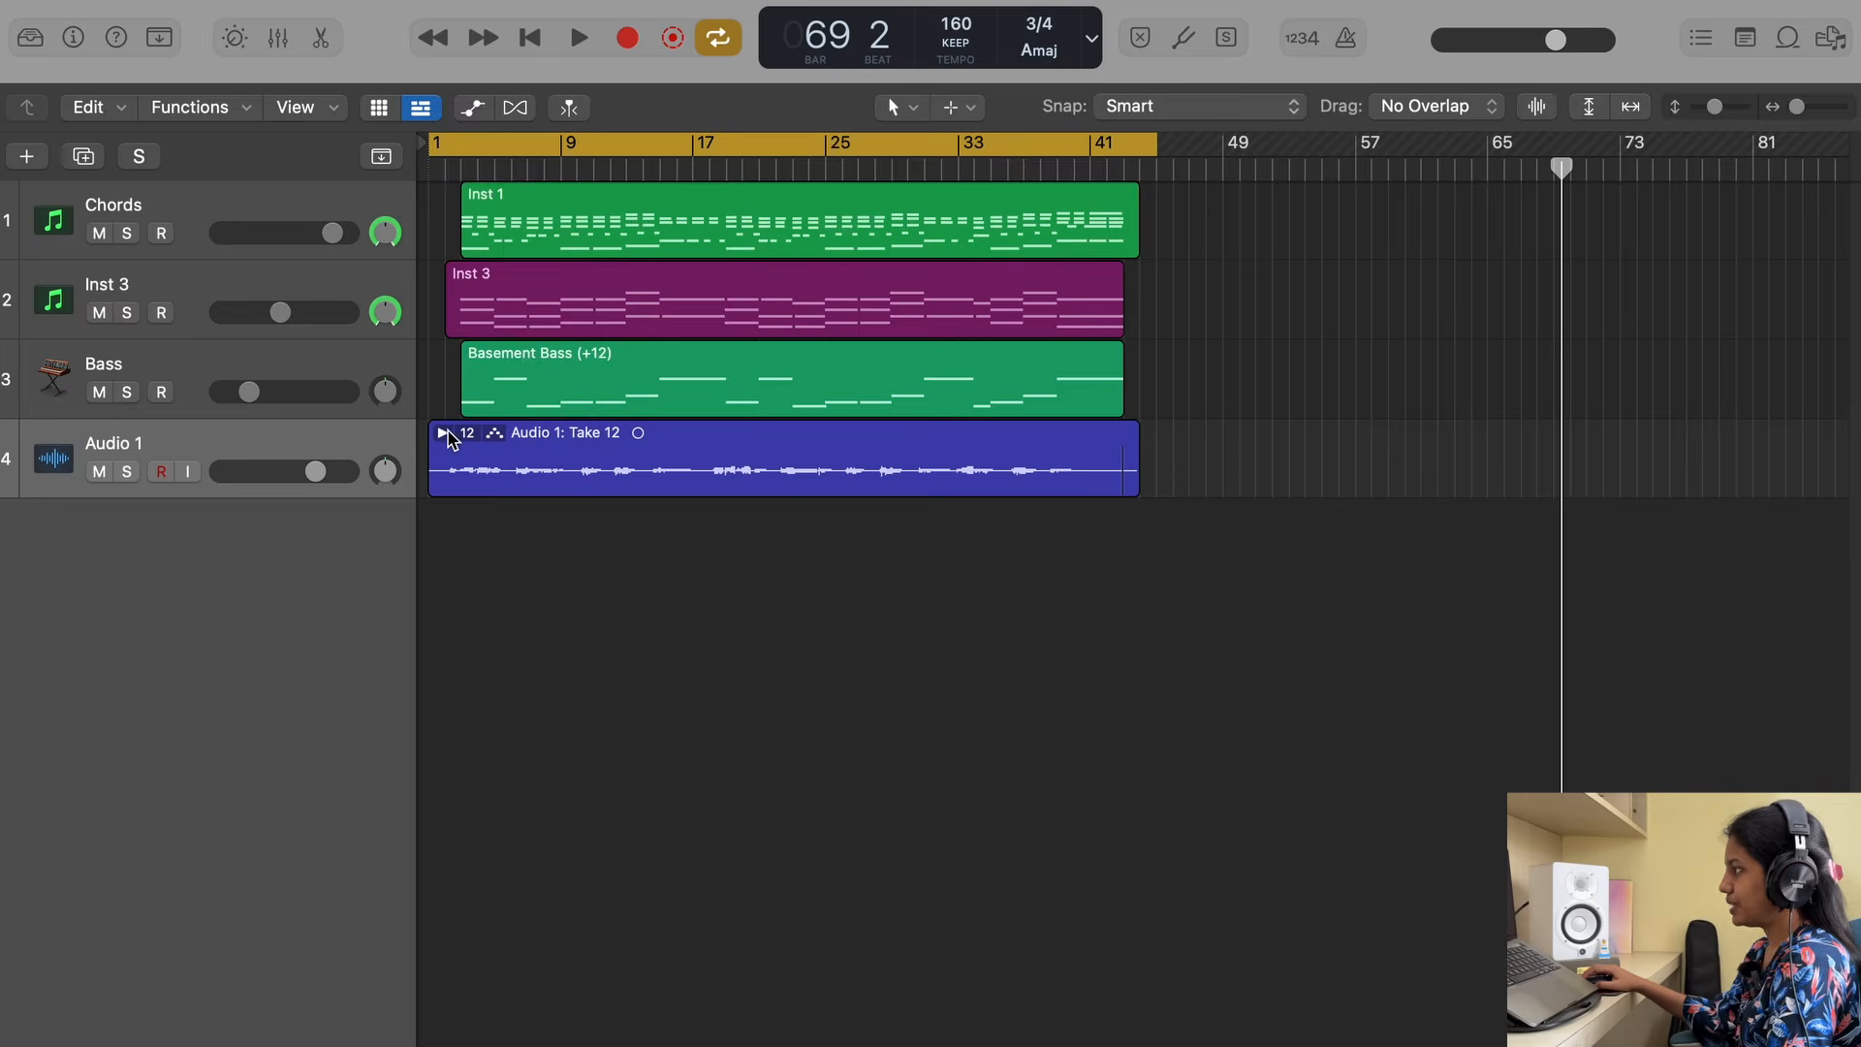
pyautogui.click(444, 433)
pyautogui.press('super+Right')
pyautogui.press('super+Right')
pyautogui.press('super+Left')
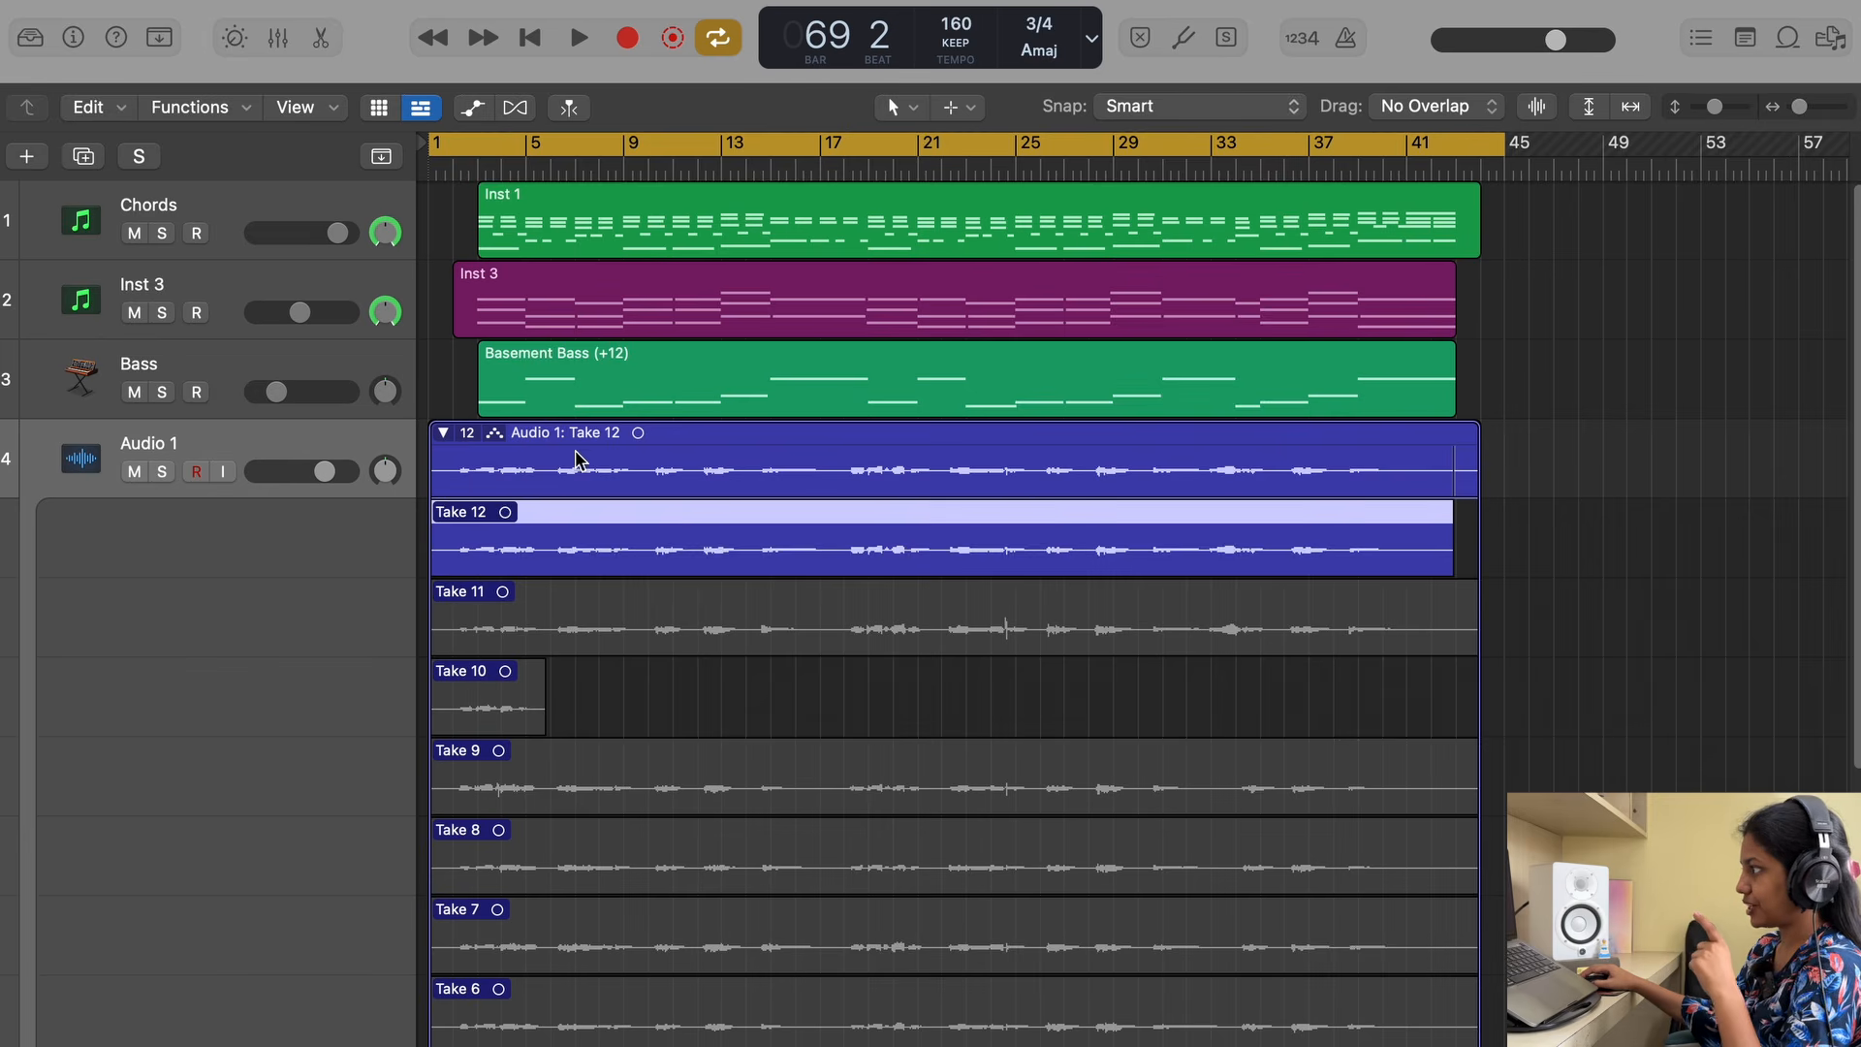
pyautogui.scroll(-5, 618, 499)
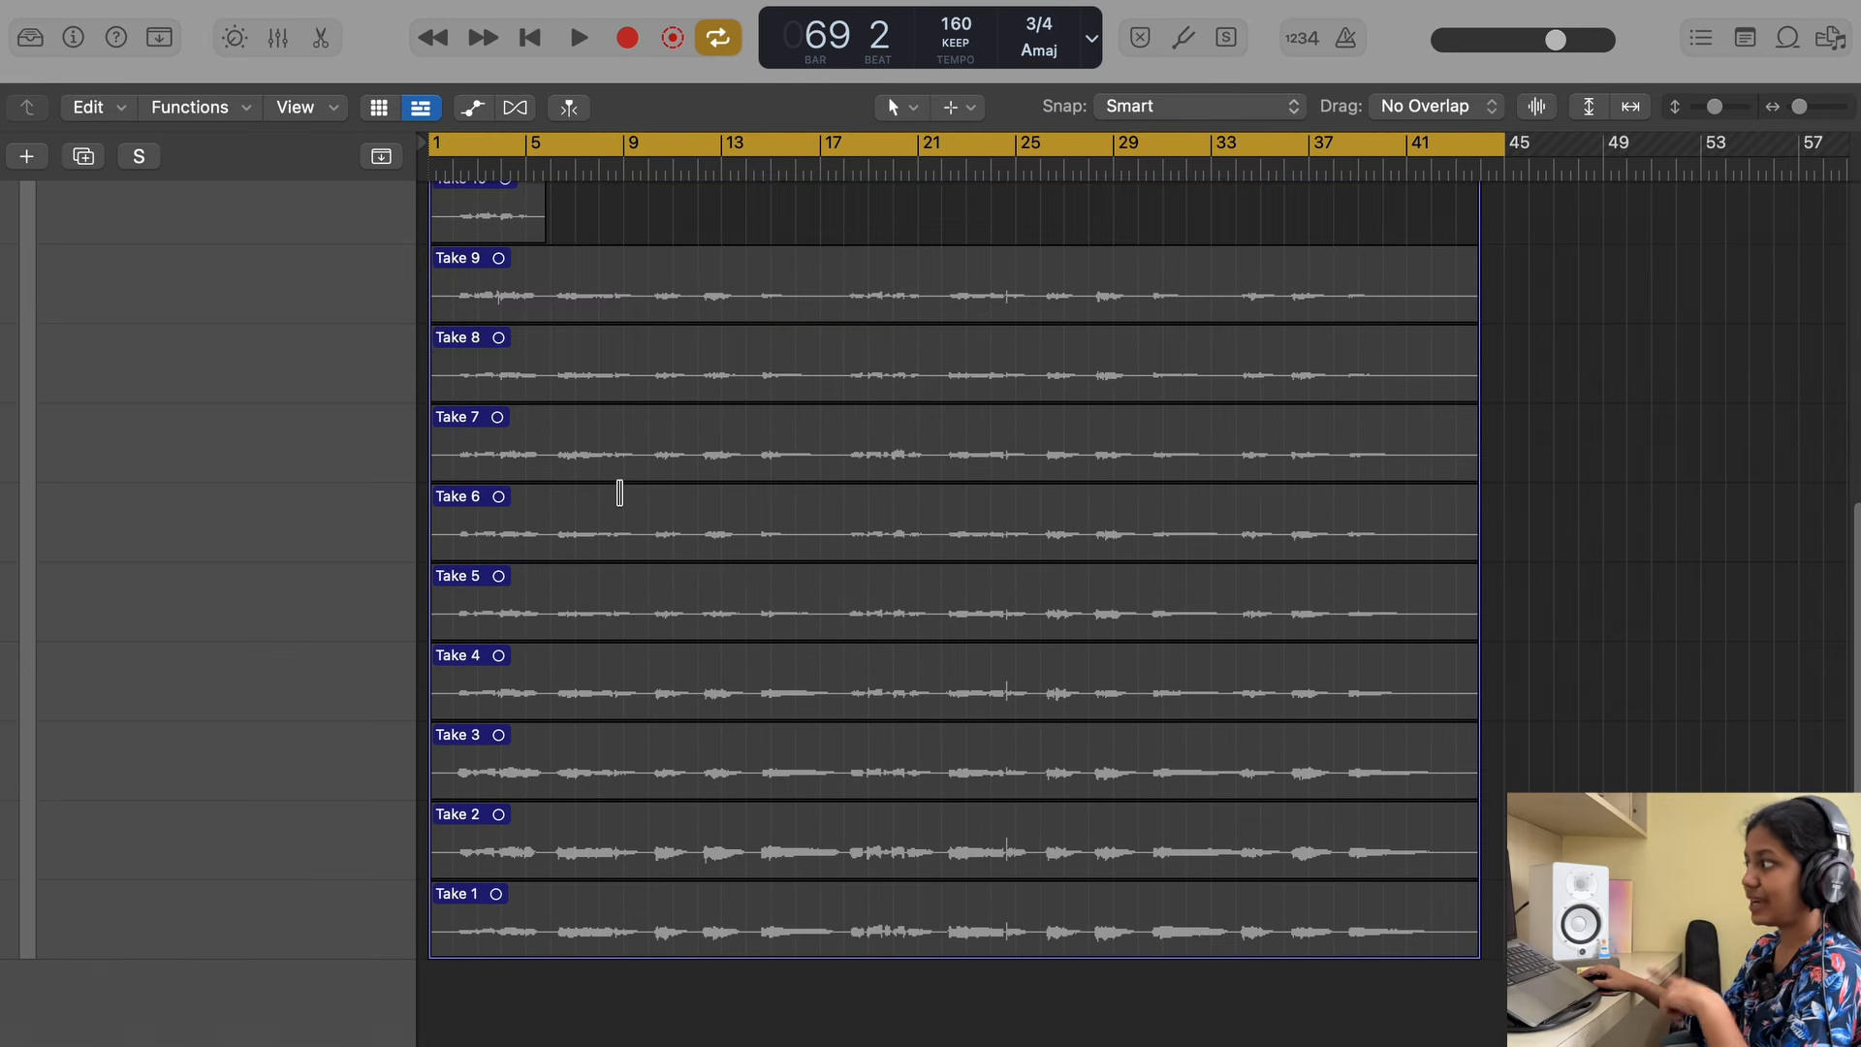
pyautogui.scroll(4, 620, 494)
pyautogui.scroll(1, 619, 494)
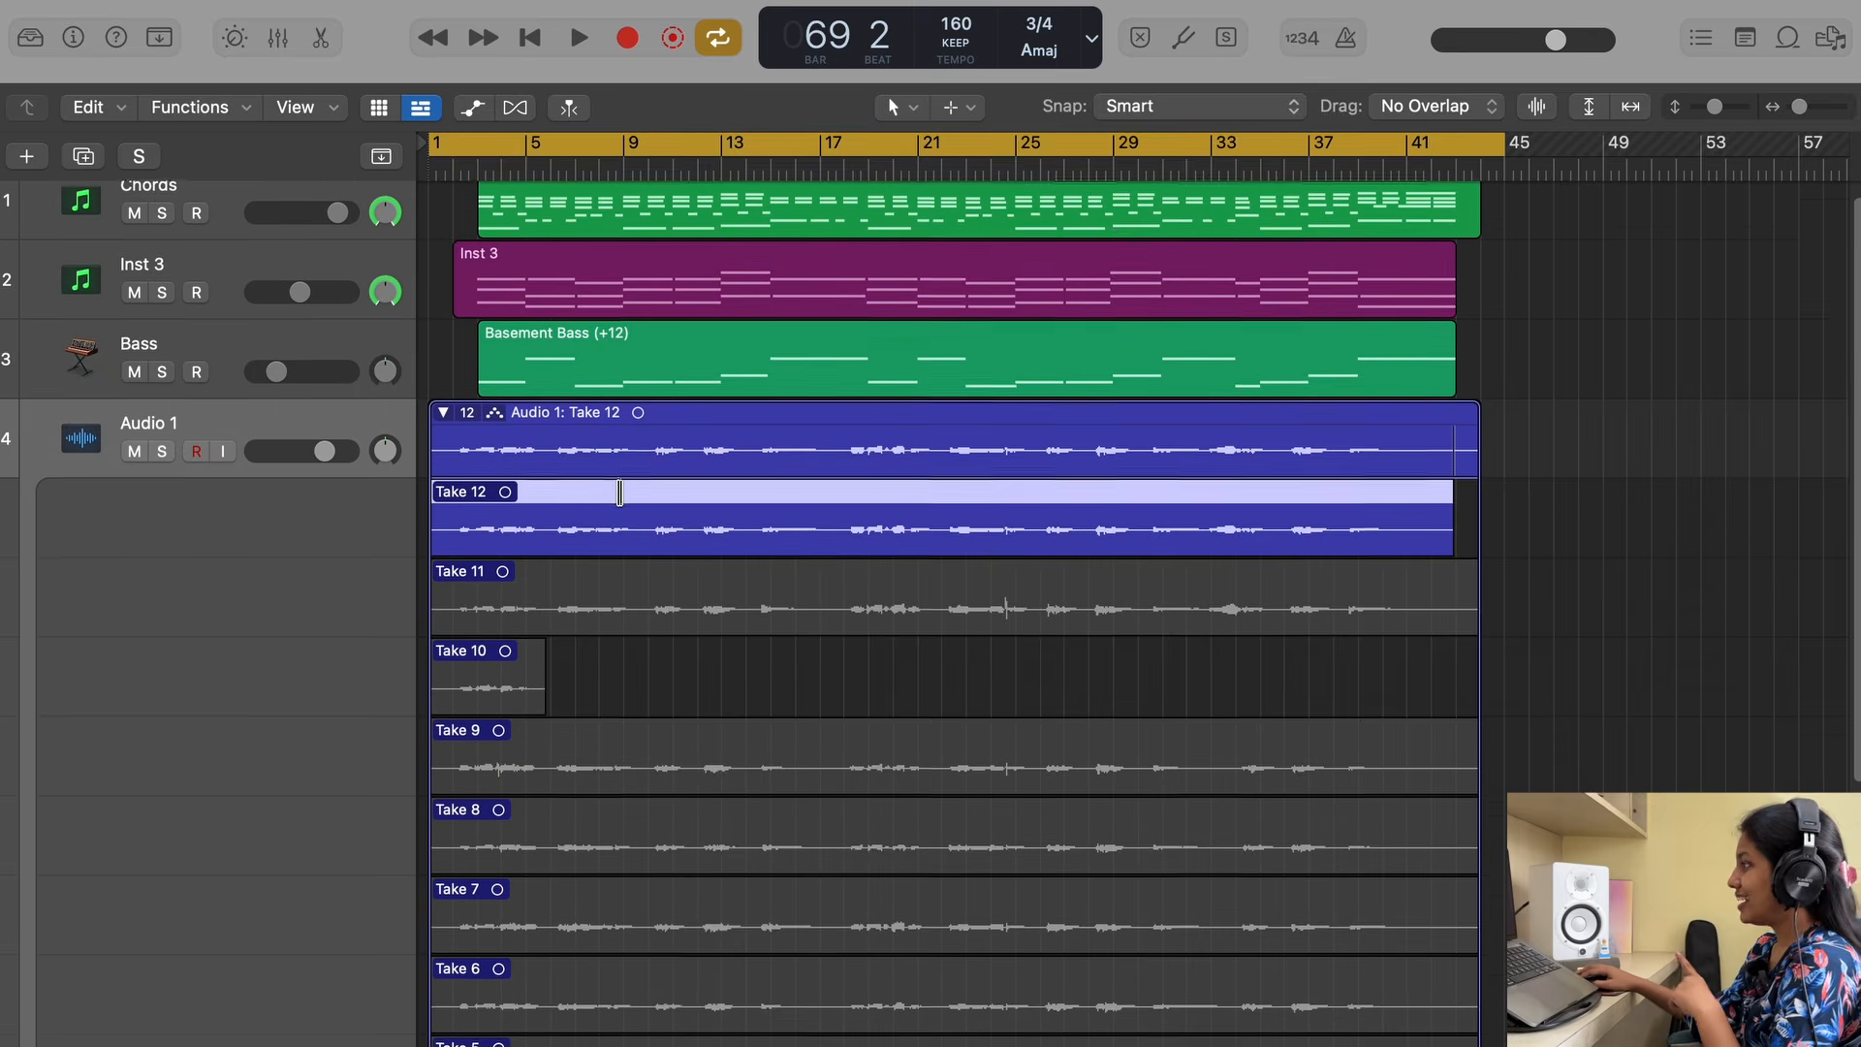
pyautogui.scroll(1, 619, 493)
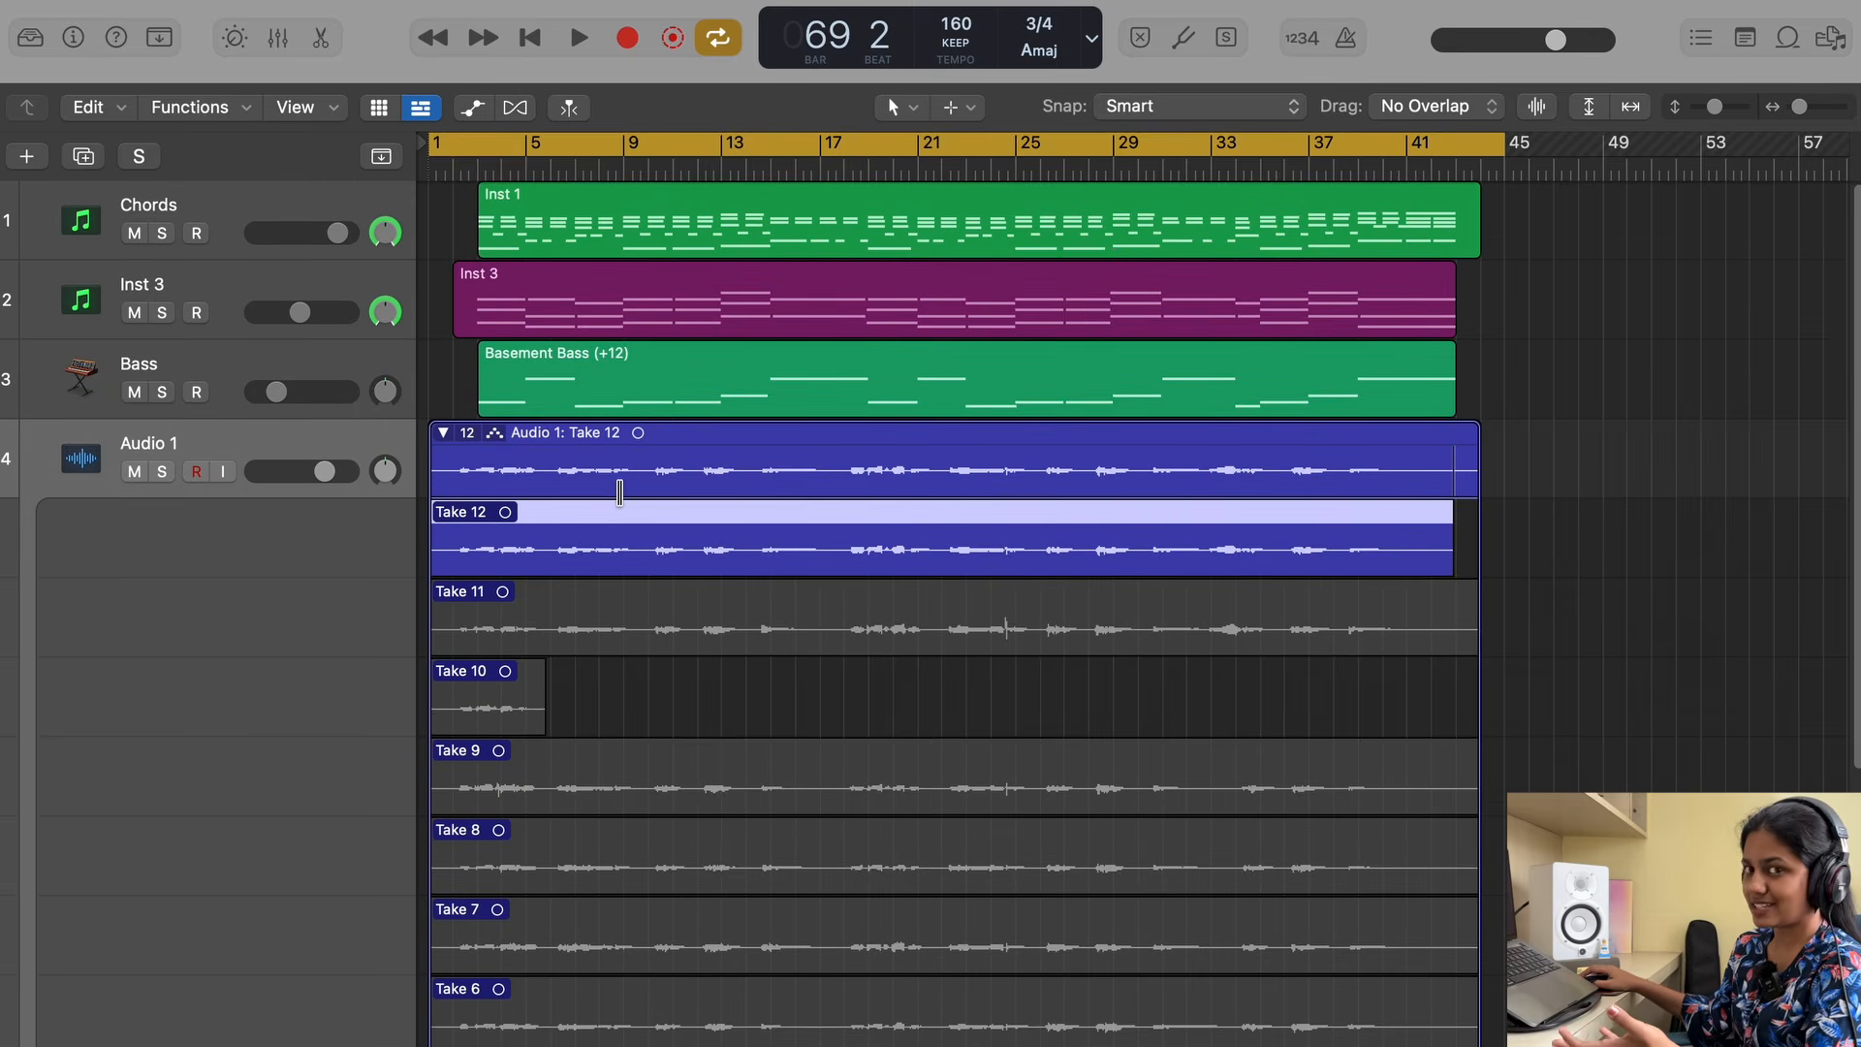
# Play Take 12 with the backing tracks, nudge the Audio 1 volume, and replay the phrase from about bar 12.
pyautogui.press('space')
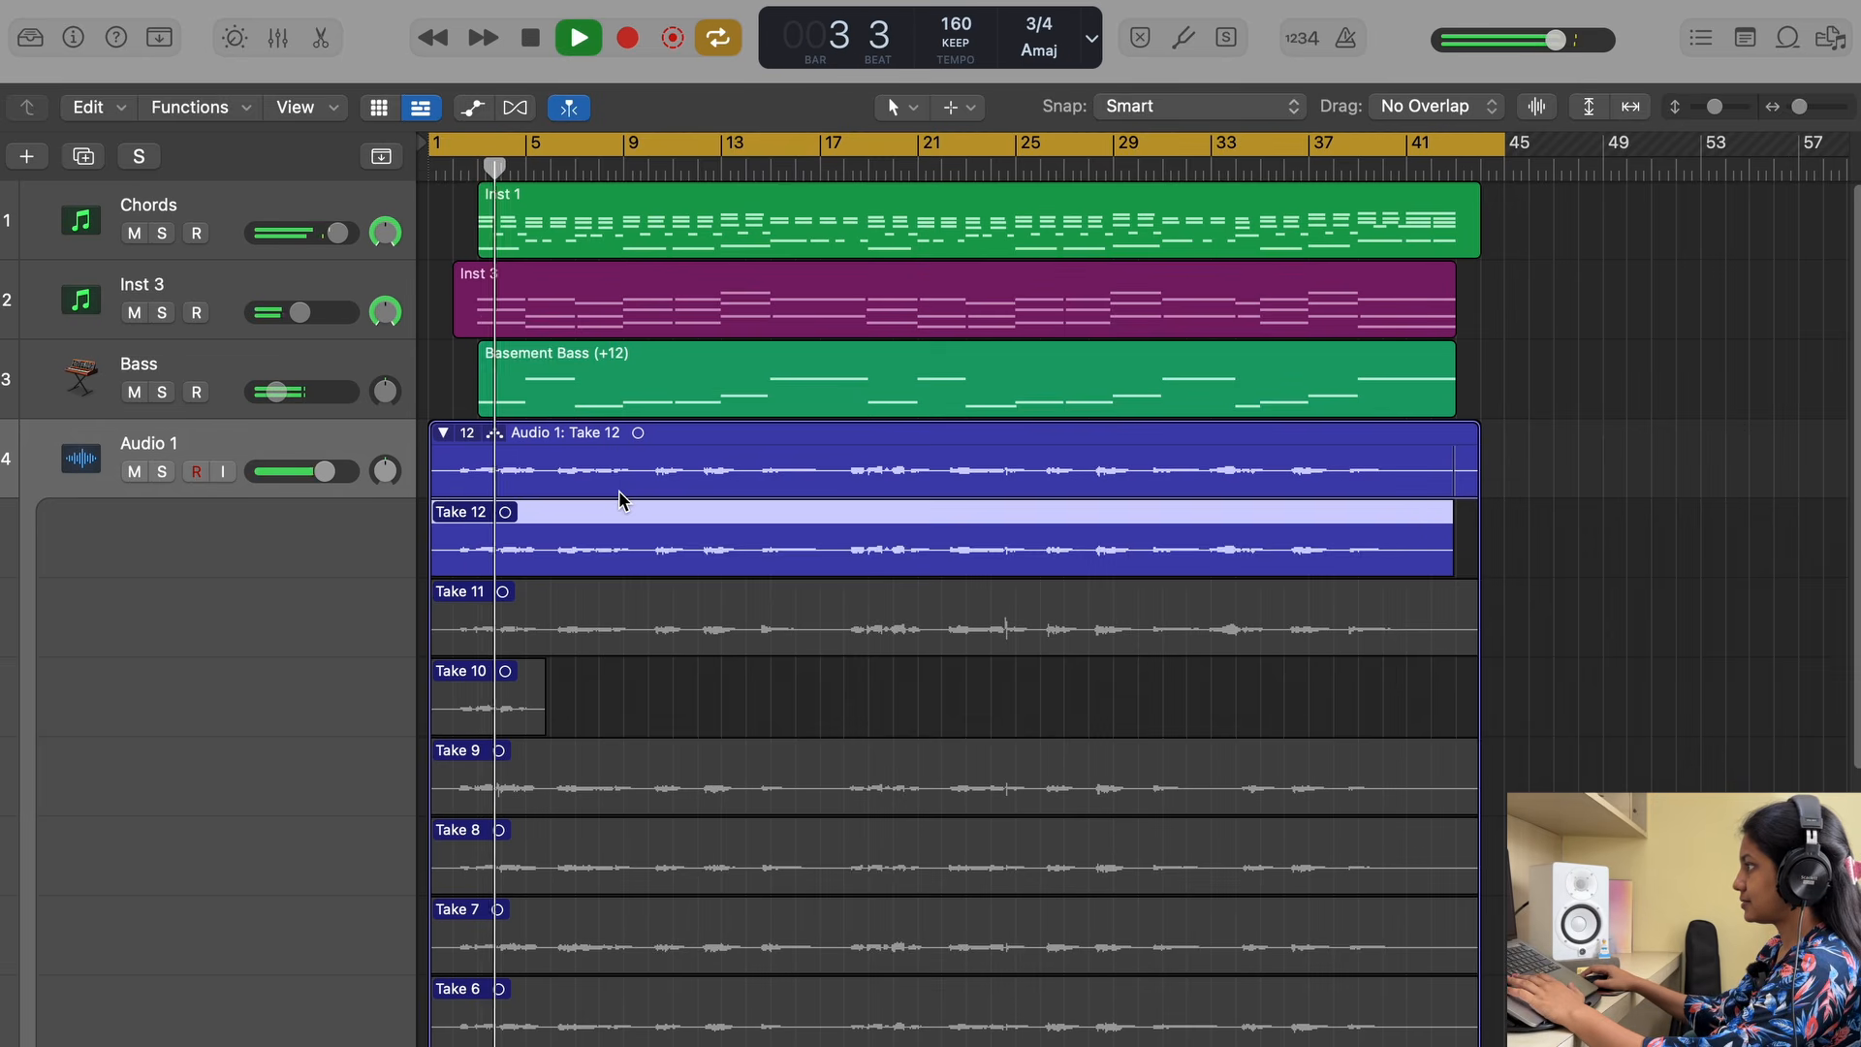
pyautogui.moveTo(324, 471); pyautogui.dragTo(330, 481)
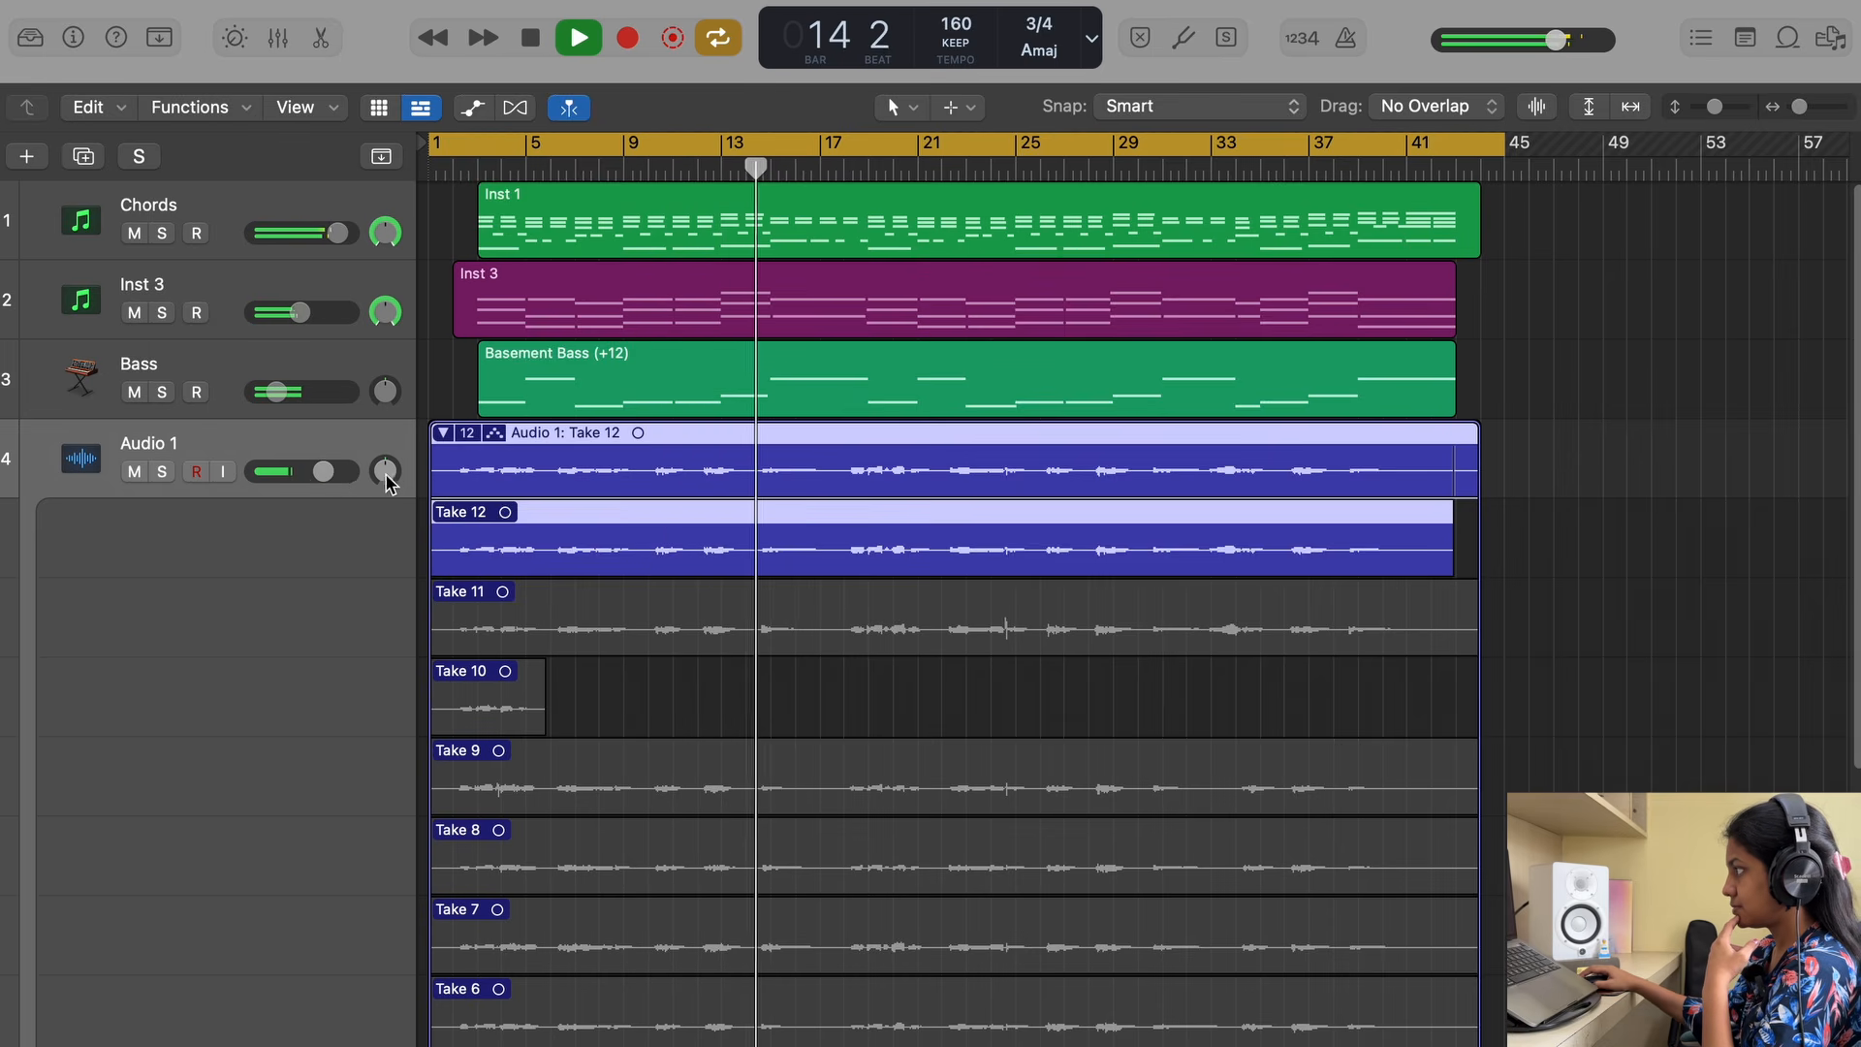
pyautogui.press('space')
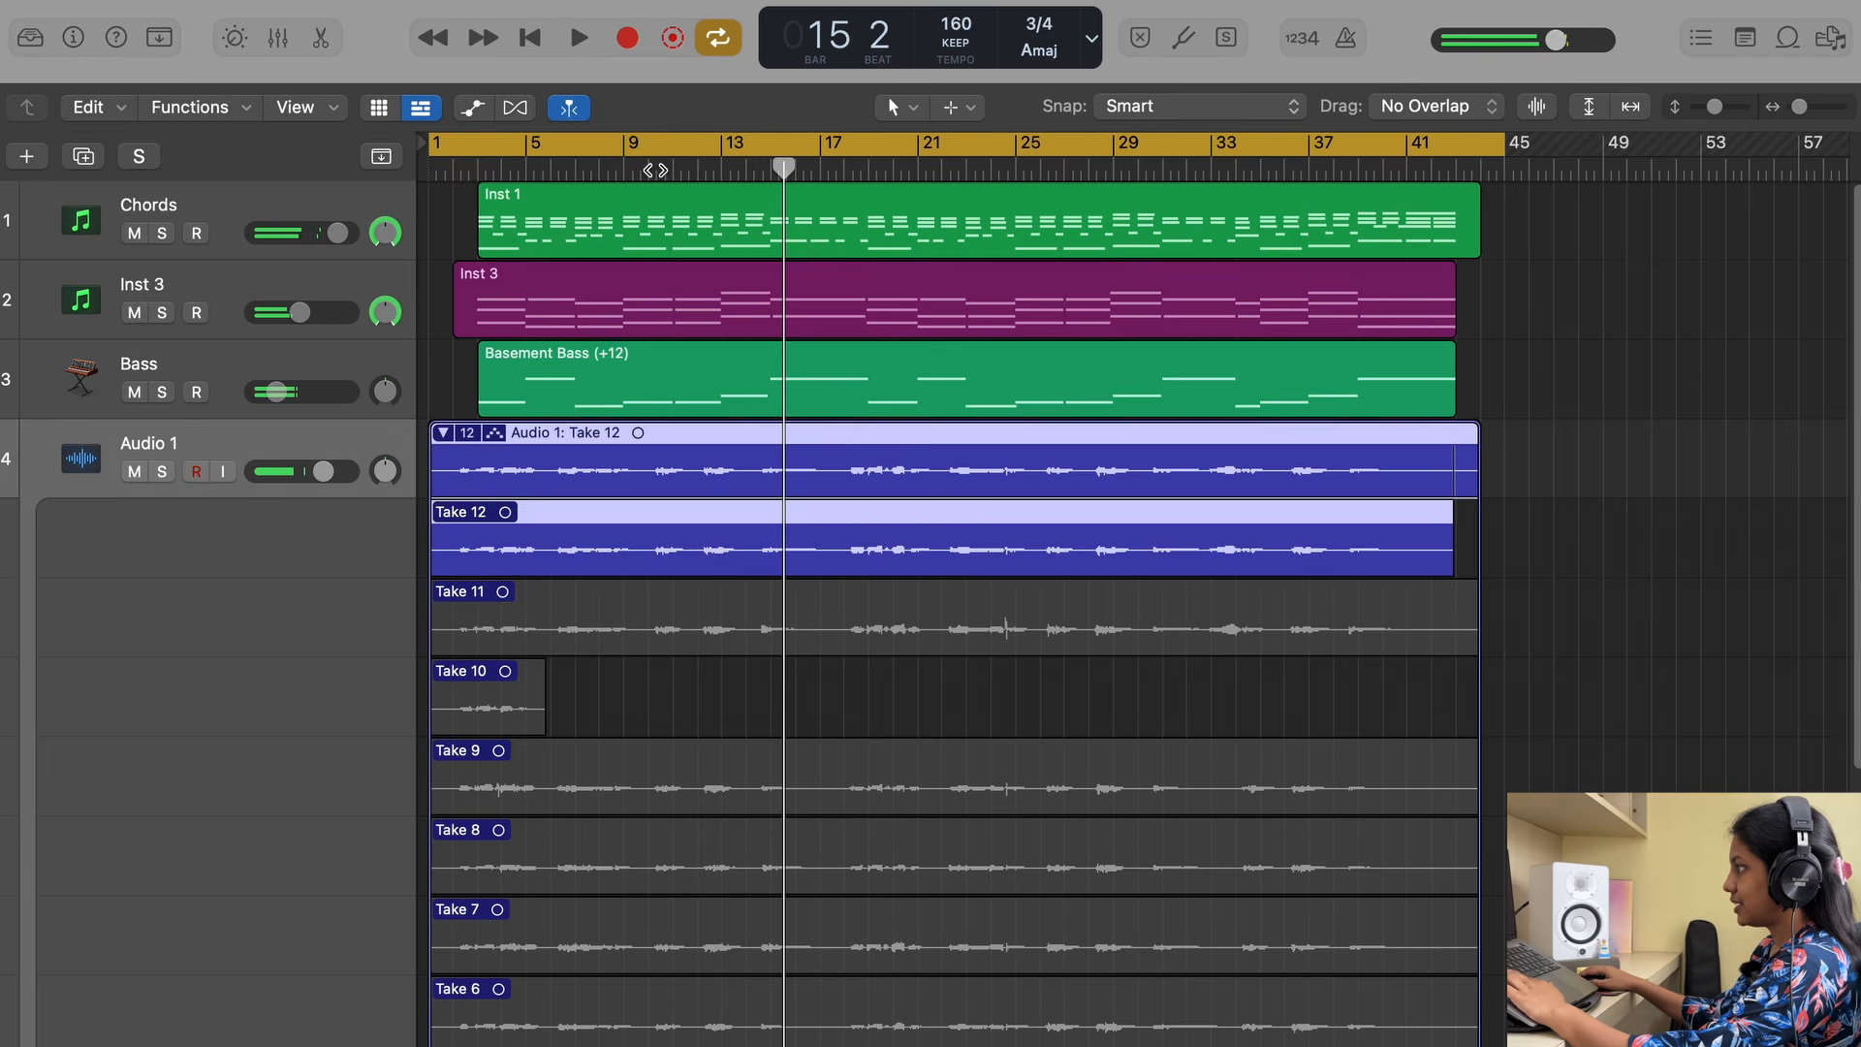
pyautogui.click(693, 170)
pyautogui.press('space')
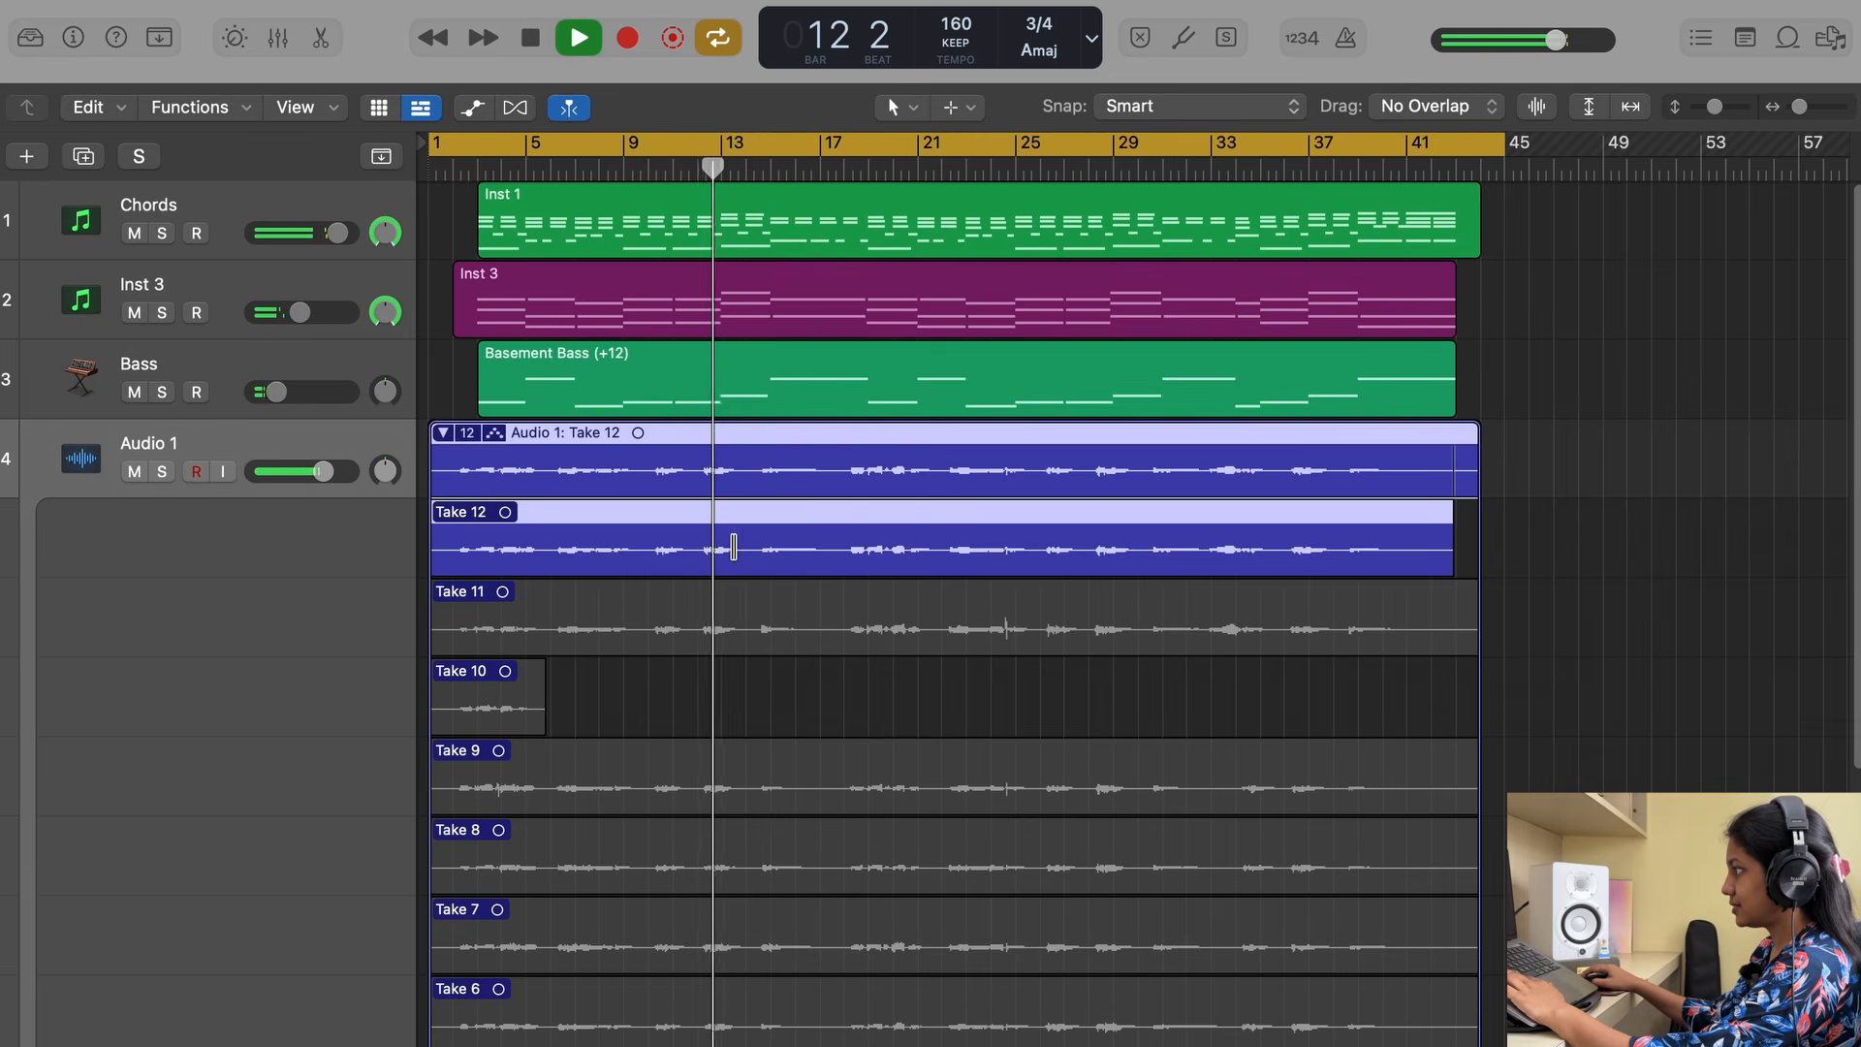
pyautogui.press('space')
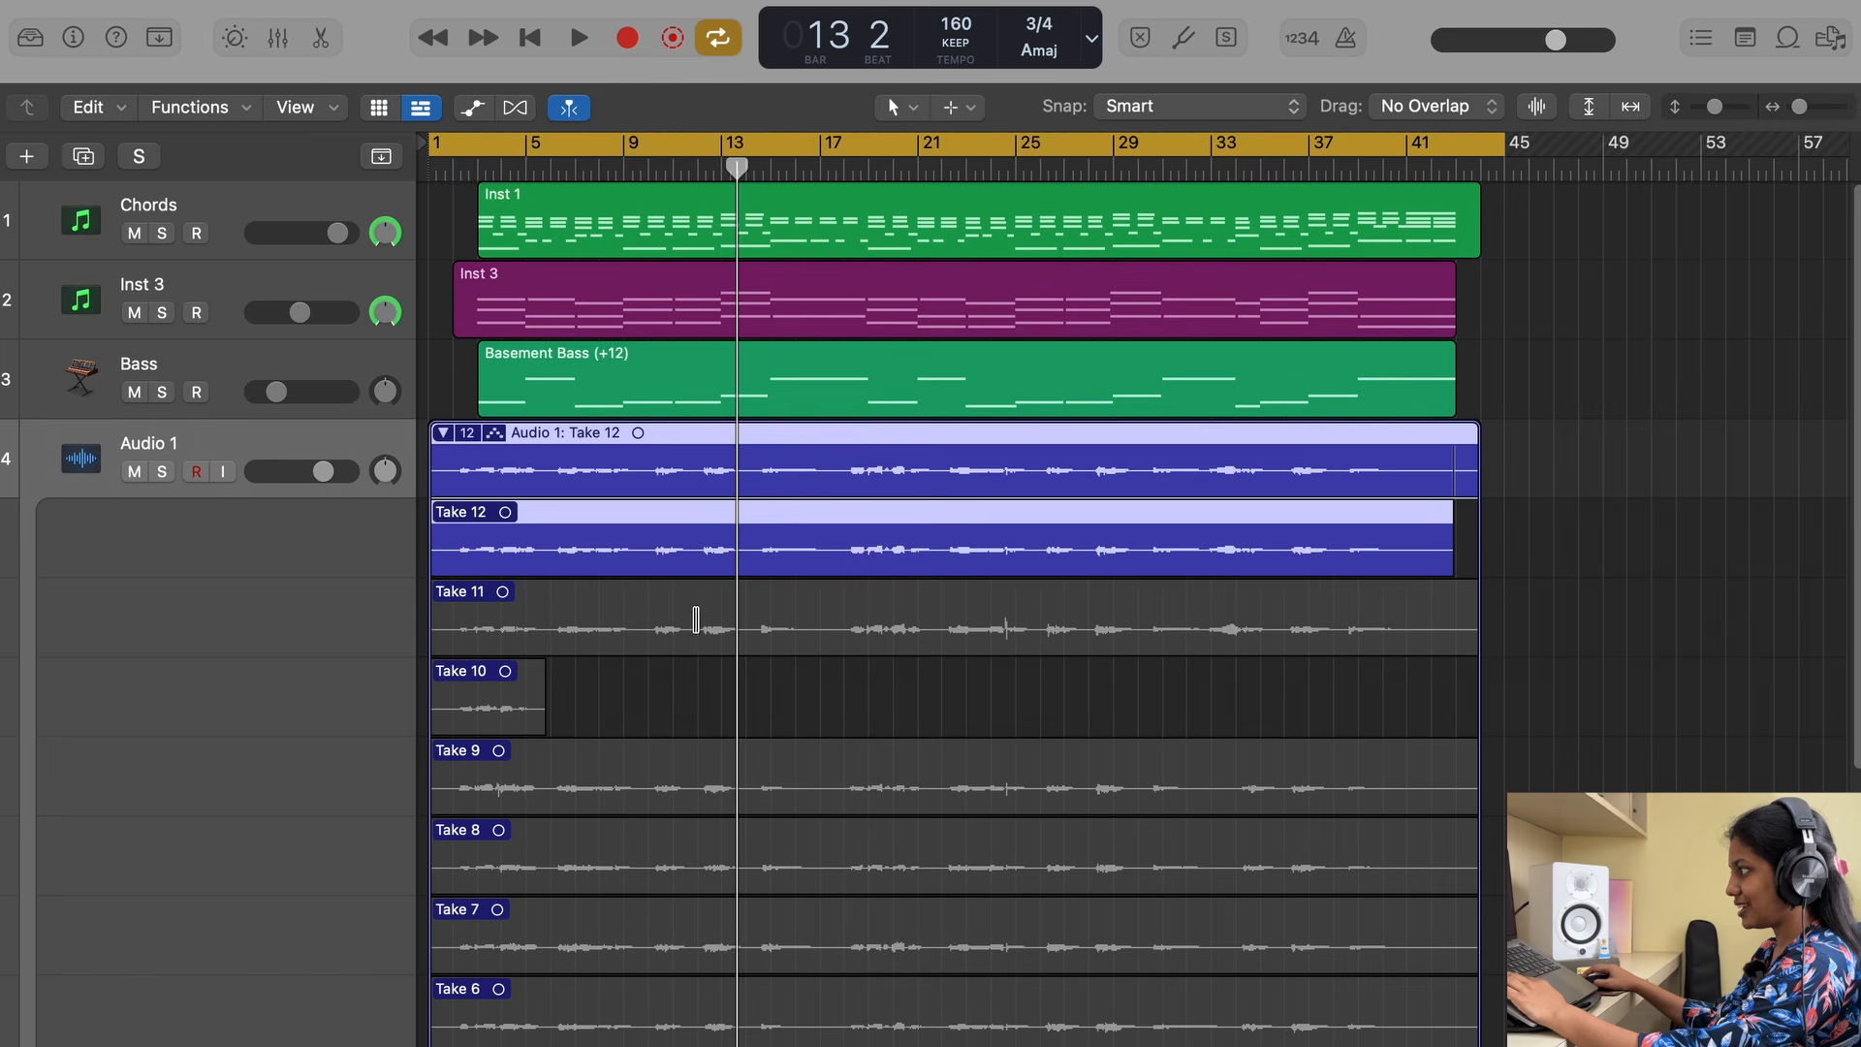
# Try Take 11 for the vocal phrase at about bars 12 to 14 and listen to the comp.
pyautogui.moveTo(694, 632); pyautogui.dragTo(735, 631)
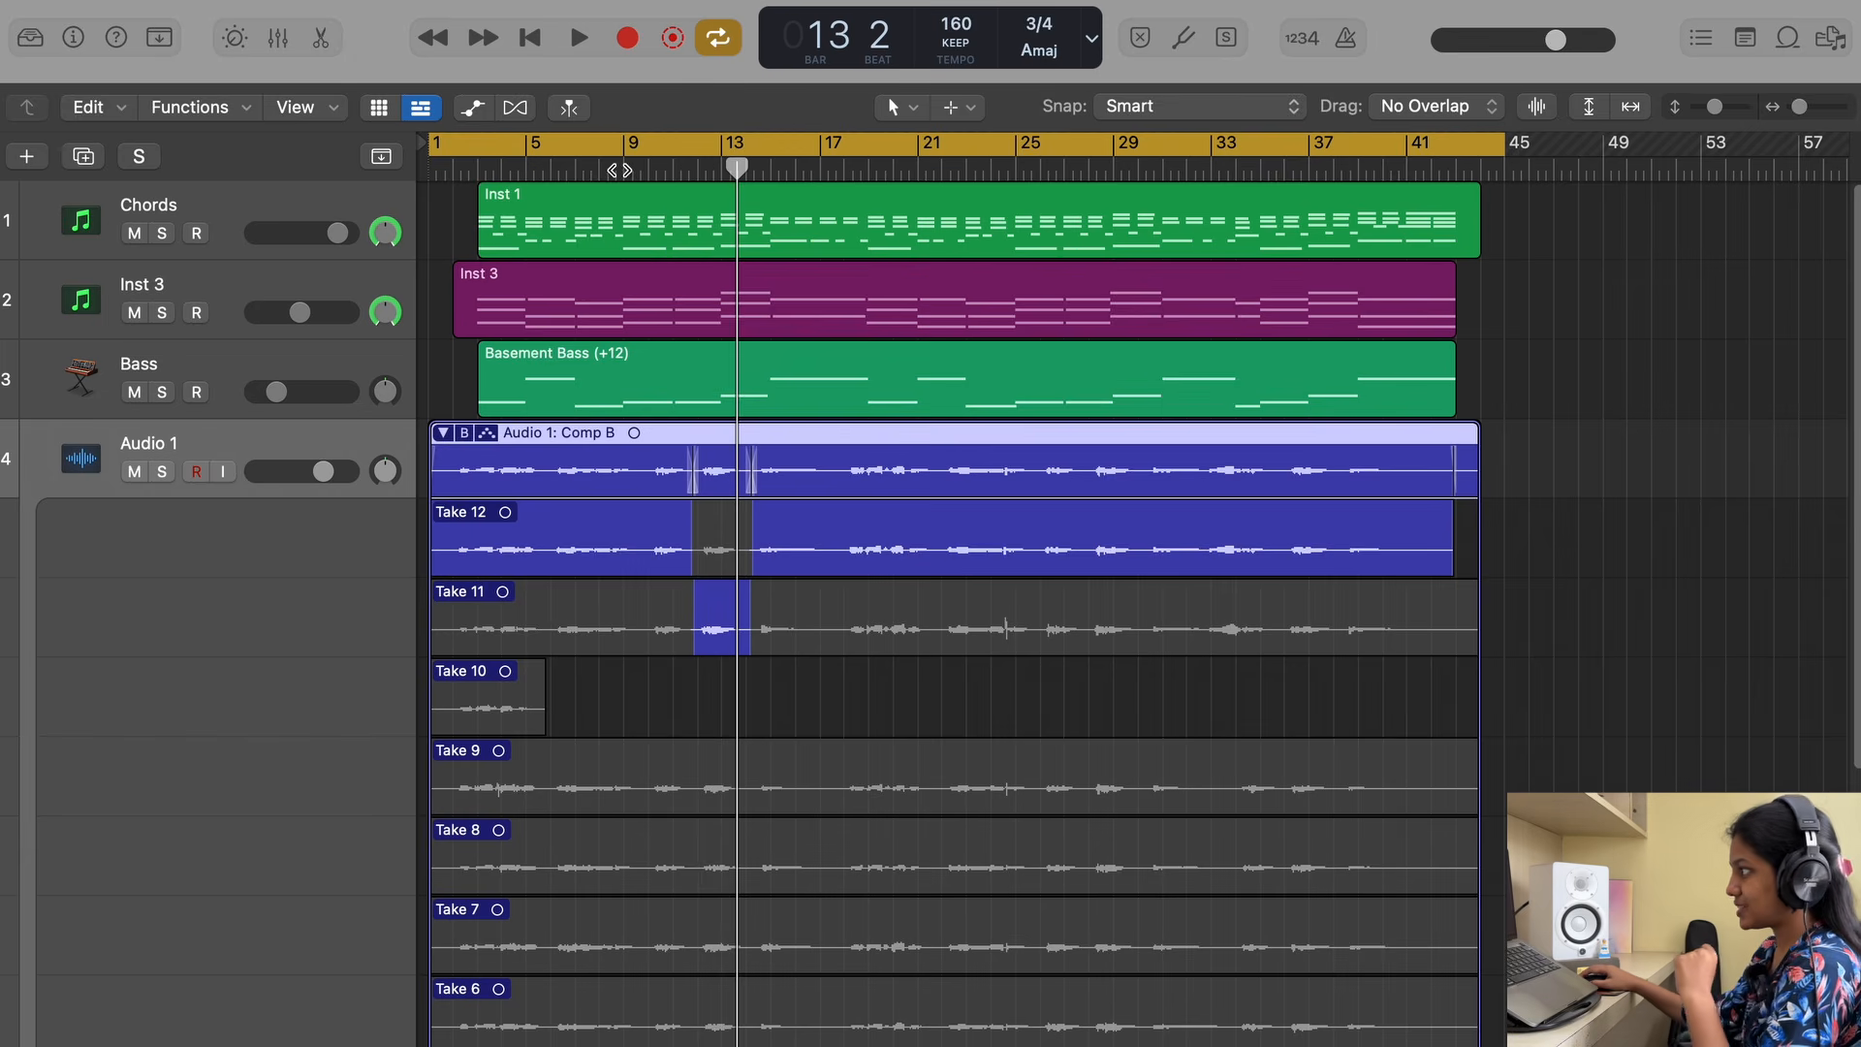
pyautogui.press('space')
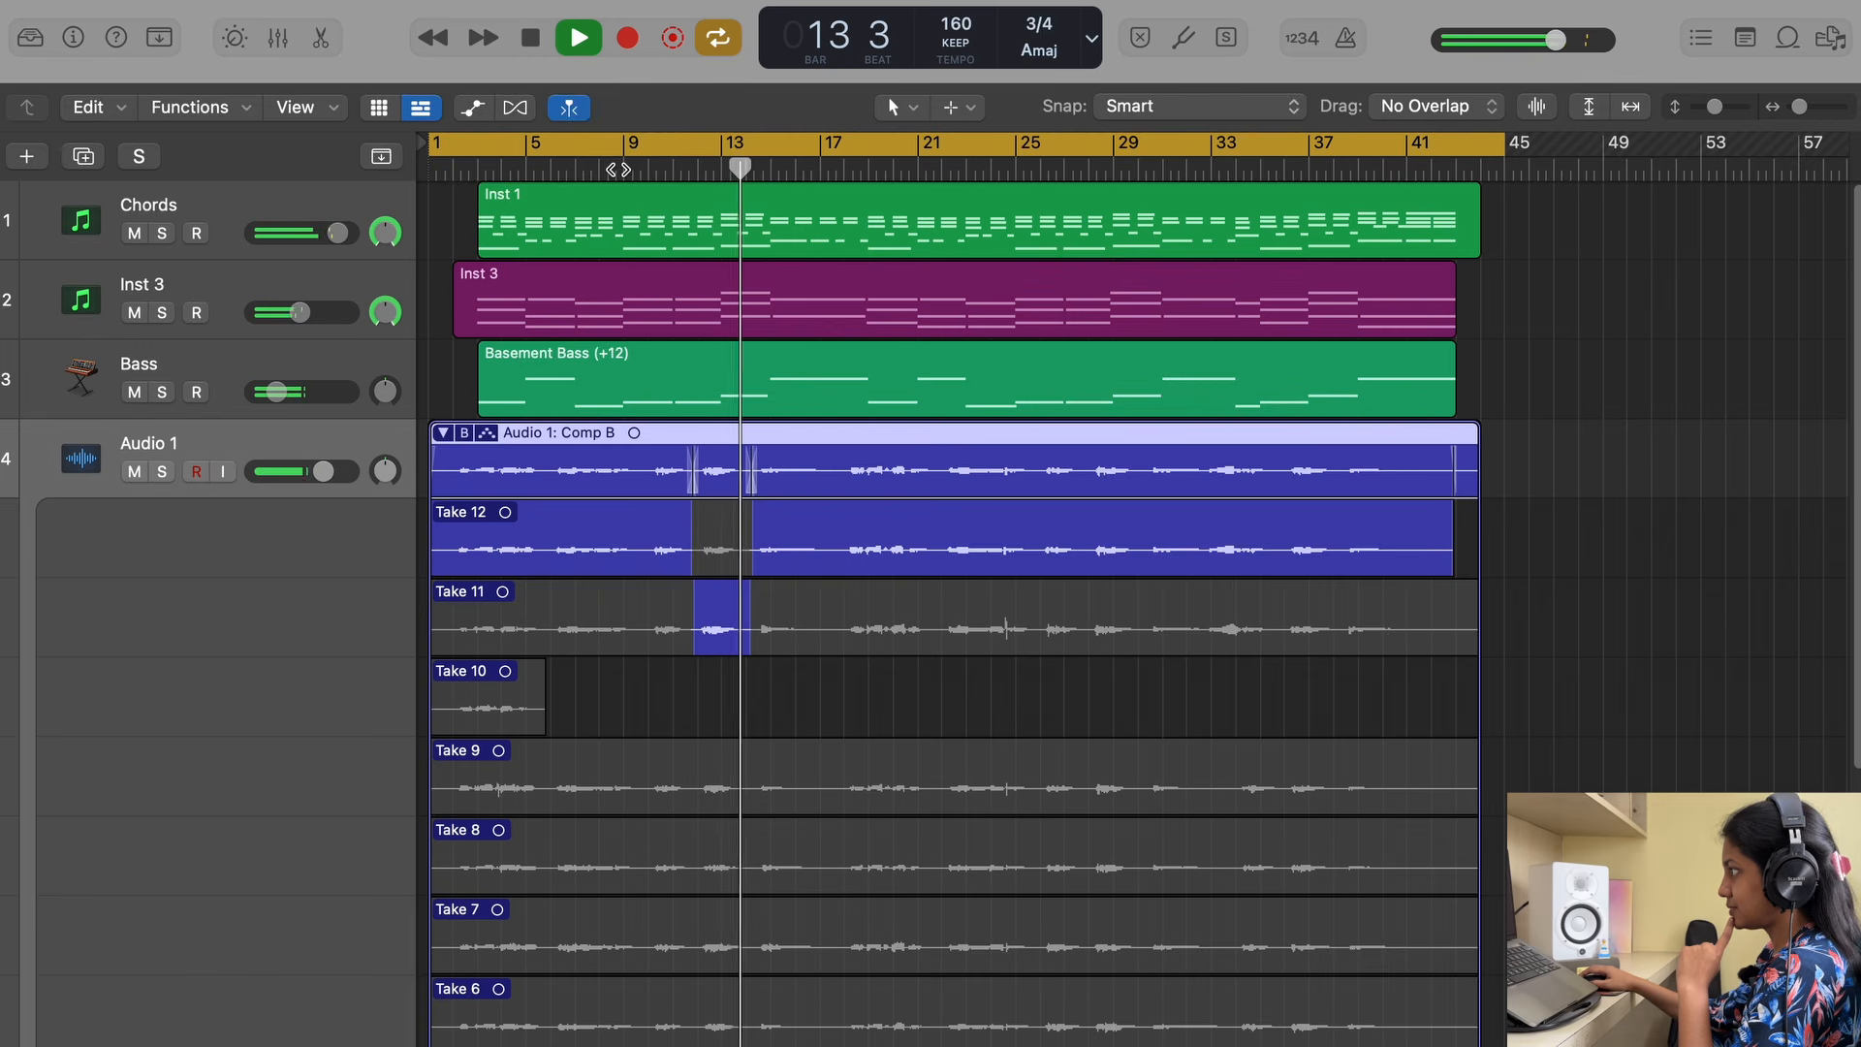
pyautogui.press('space')
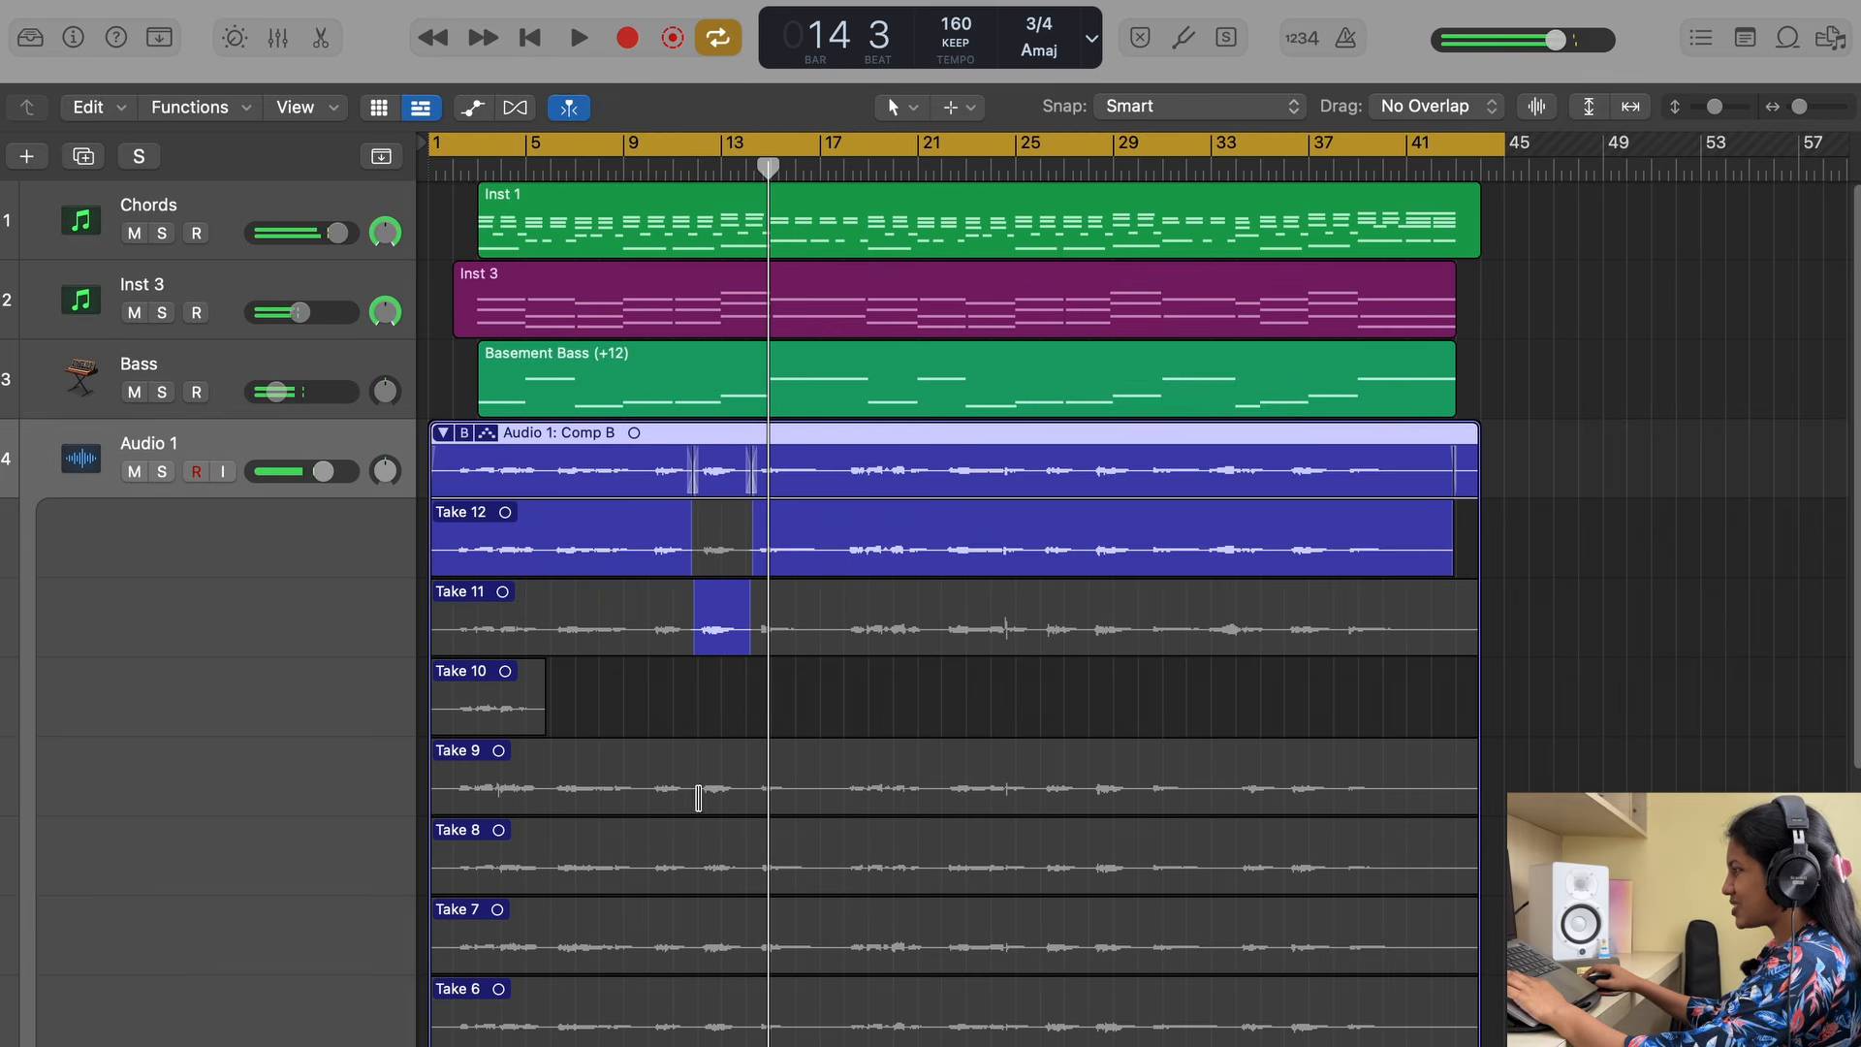
# Try Take 9 for the same phrase at about bars 12 to 14, playing the comp from about bar 10.
pyautogui.moveTo(692, 787); pyautogui.dragTo(753, 788)
pyautogui.click(641, 171)
pyautogui.press('space')
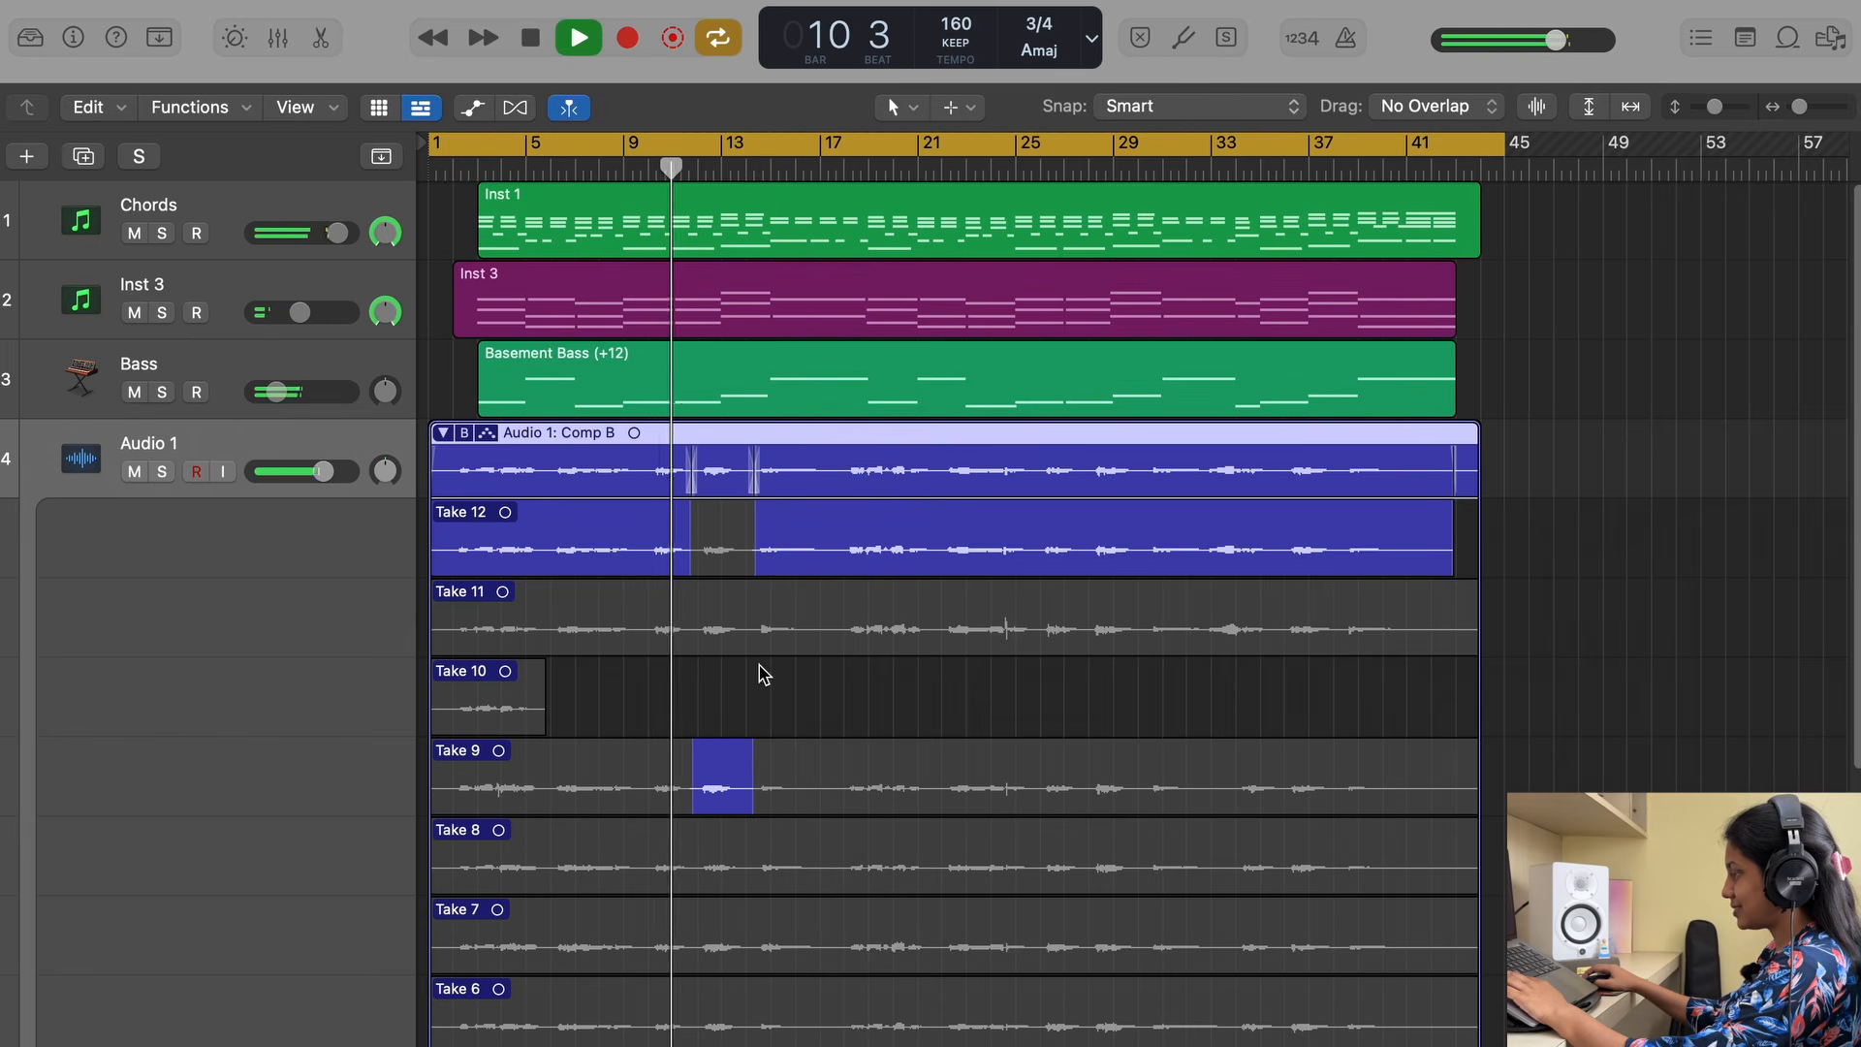
pyautogui.scroll(-1, 759, 674)
pyautogui.scroll(-3, 759, 674)
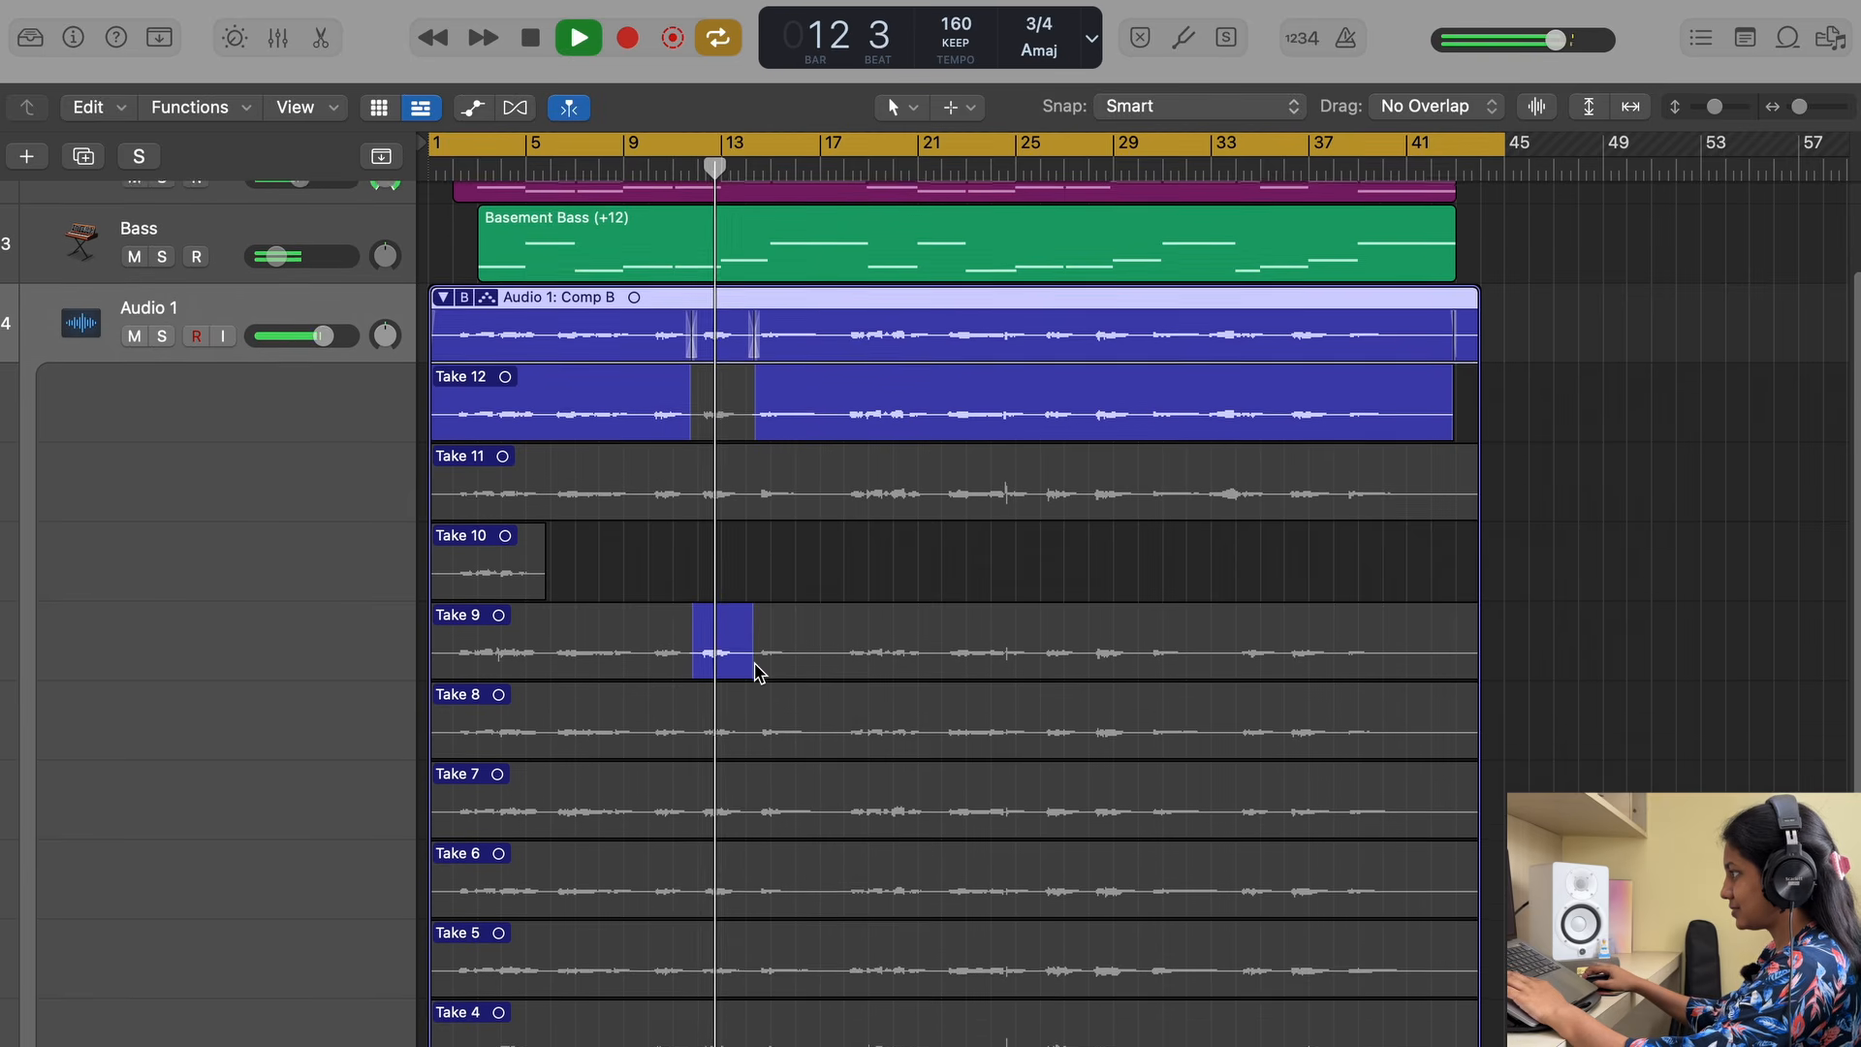
# Audition Take 8 and Take 7 for about bars 10 to 14, replaying the comp for each.
pyautogui.moveTo(646, 719); pyautogui.dragTo(747, 717)
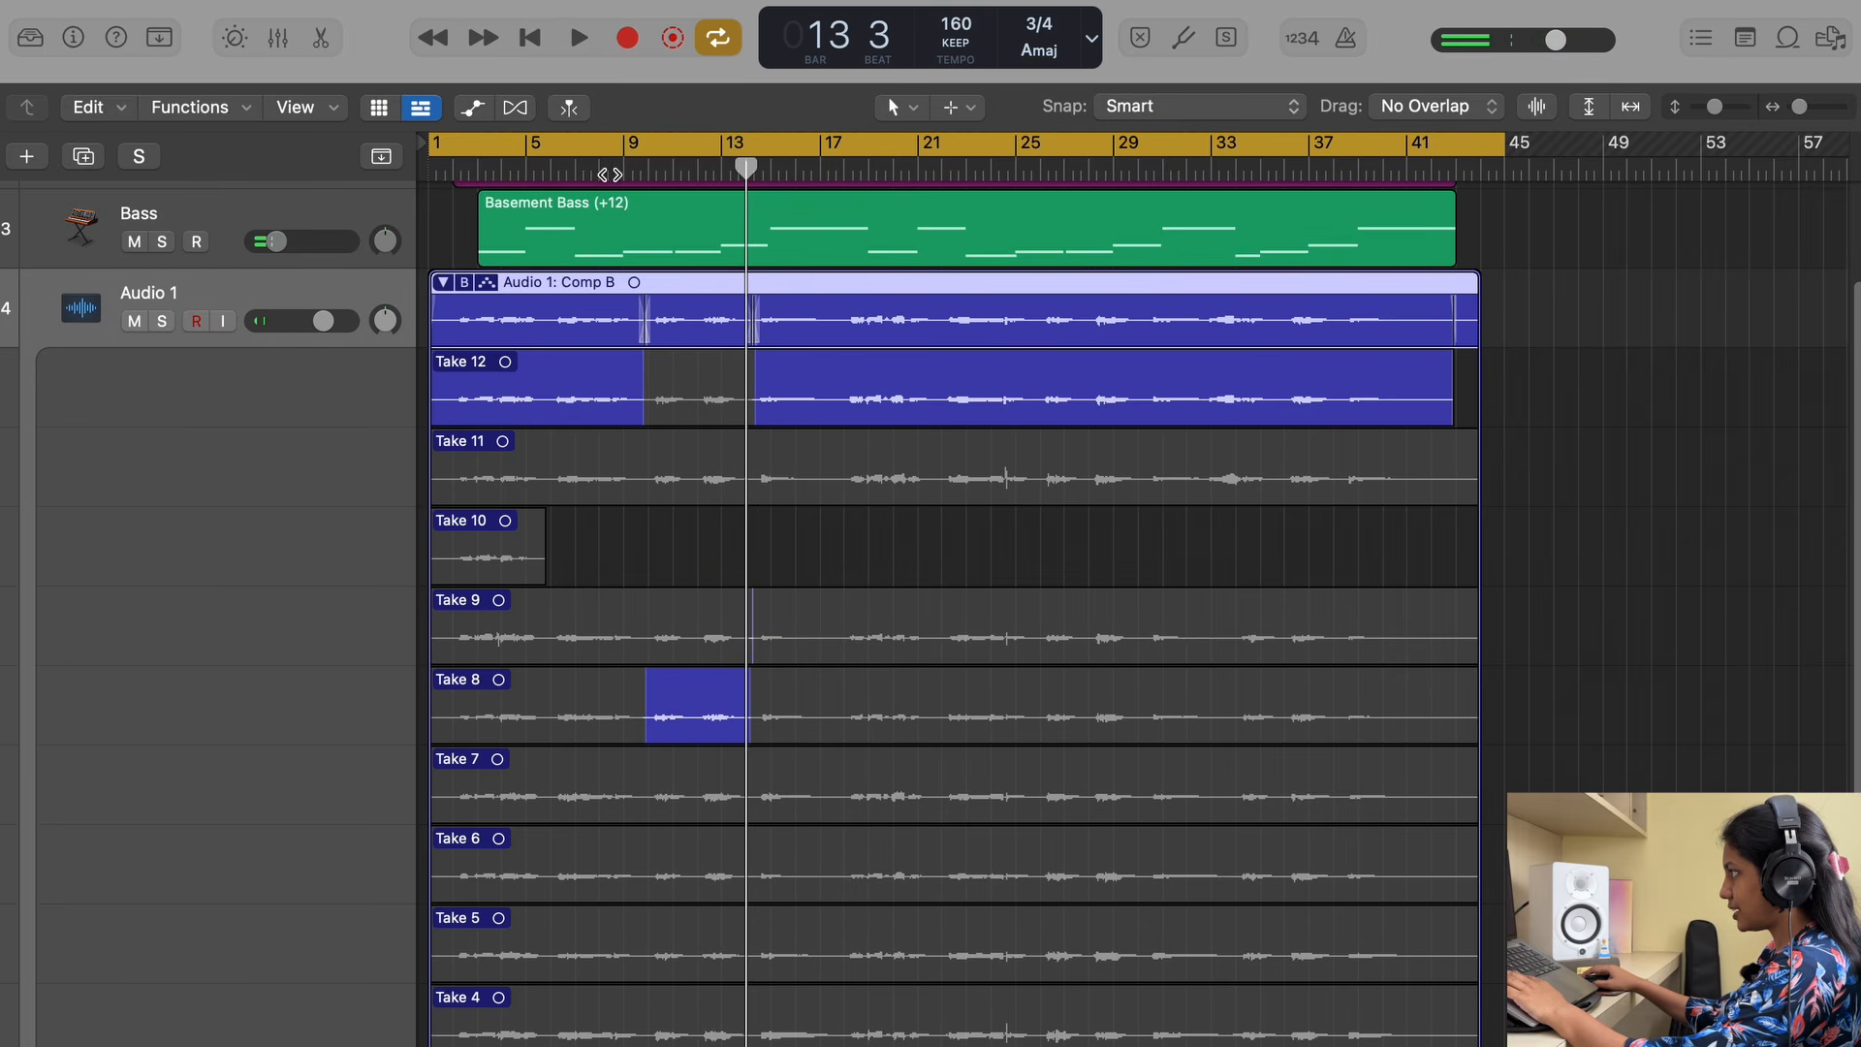
pyautogui.press('space')
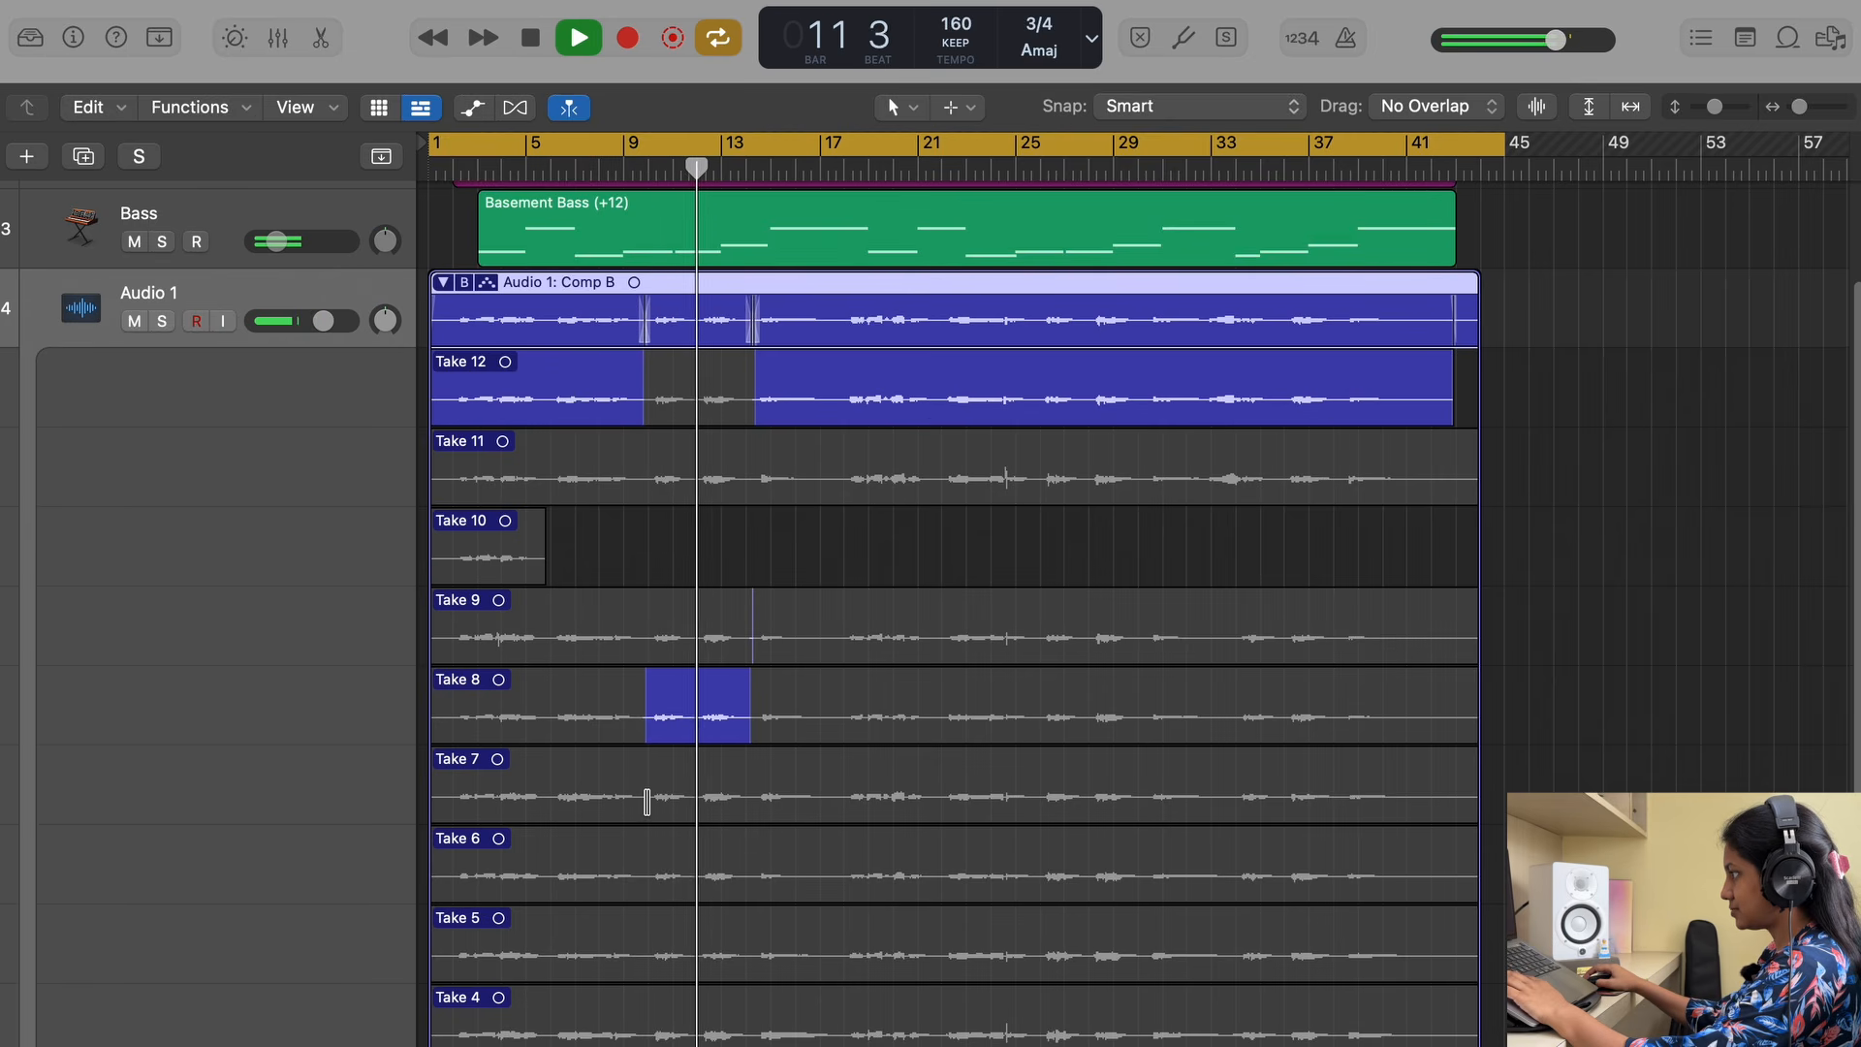
pyautogui.moveTo(648, 797); pyautogui.dragTo(744, 797)
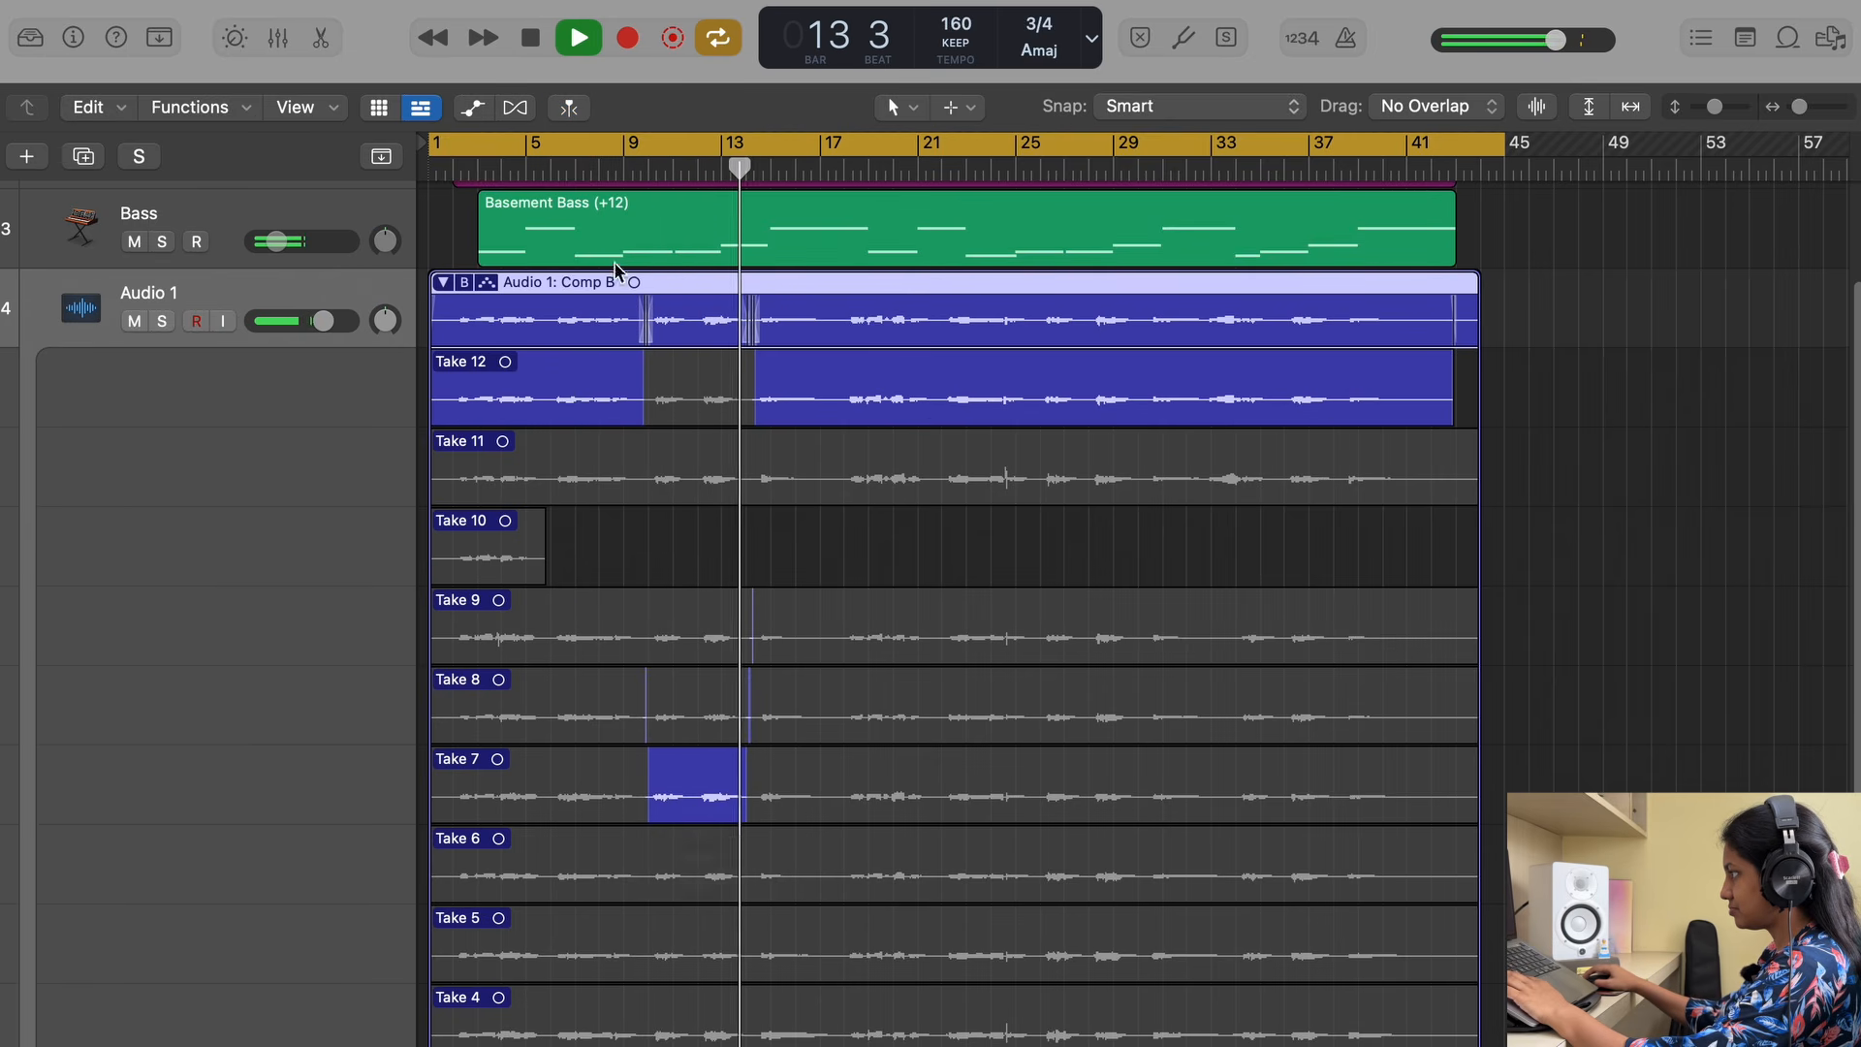
pyautogui.click(576, 172)
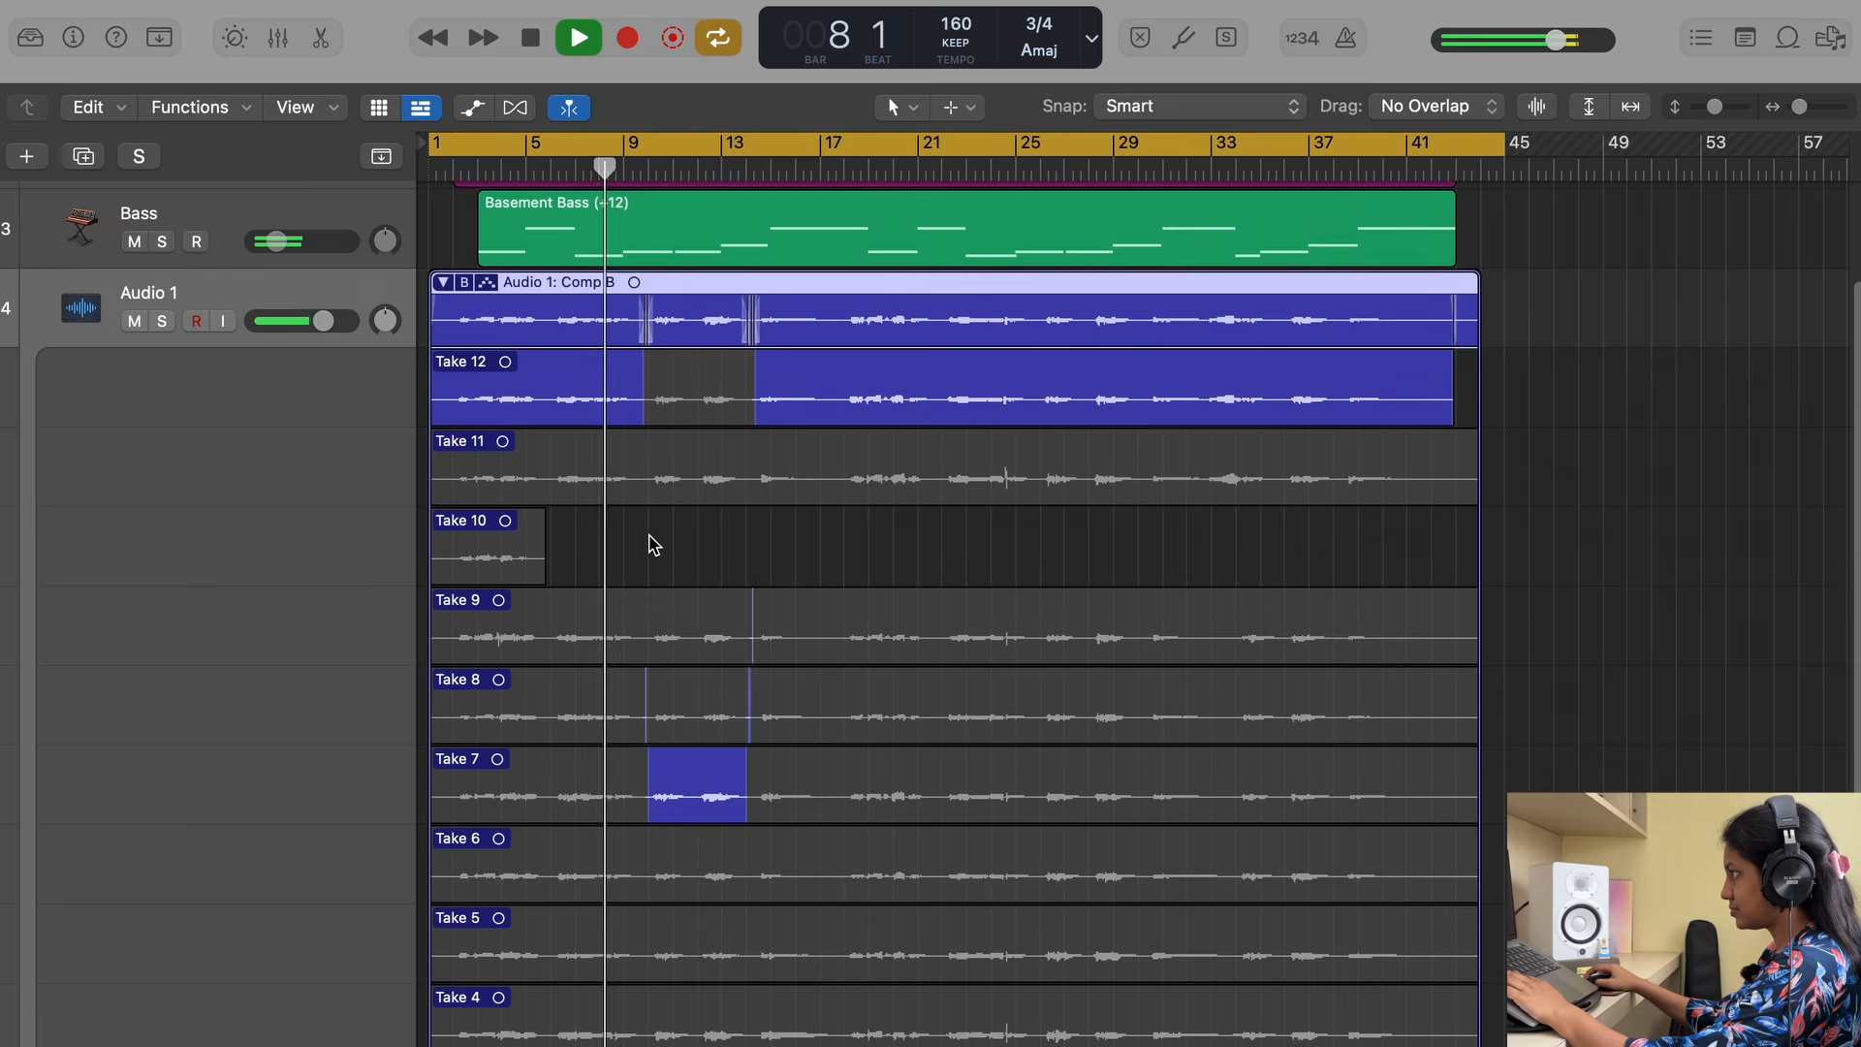
# Use Take 3 for the phrase at about bars 12 to 14 and listen on to about bar 21.
pyautogui.scroll(-5, 651, 538)
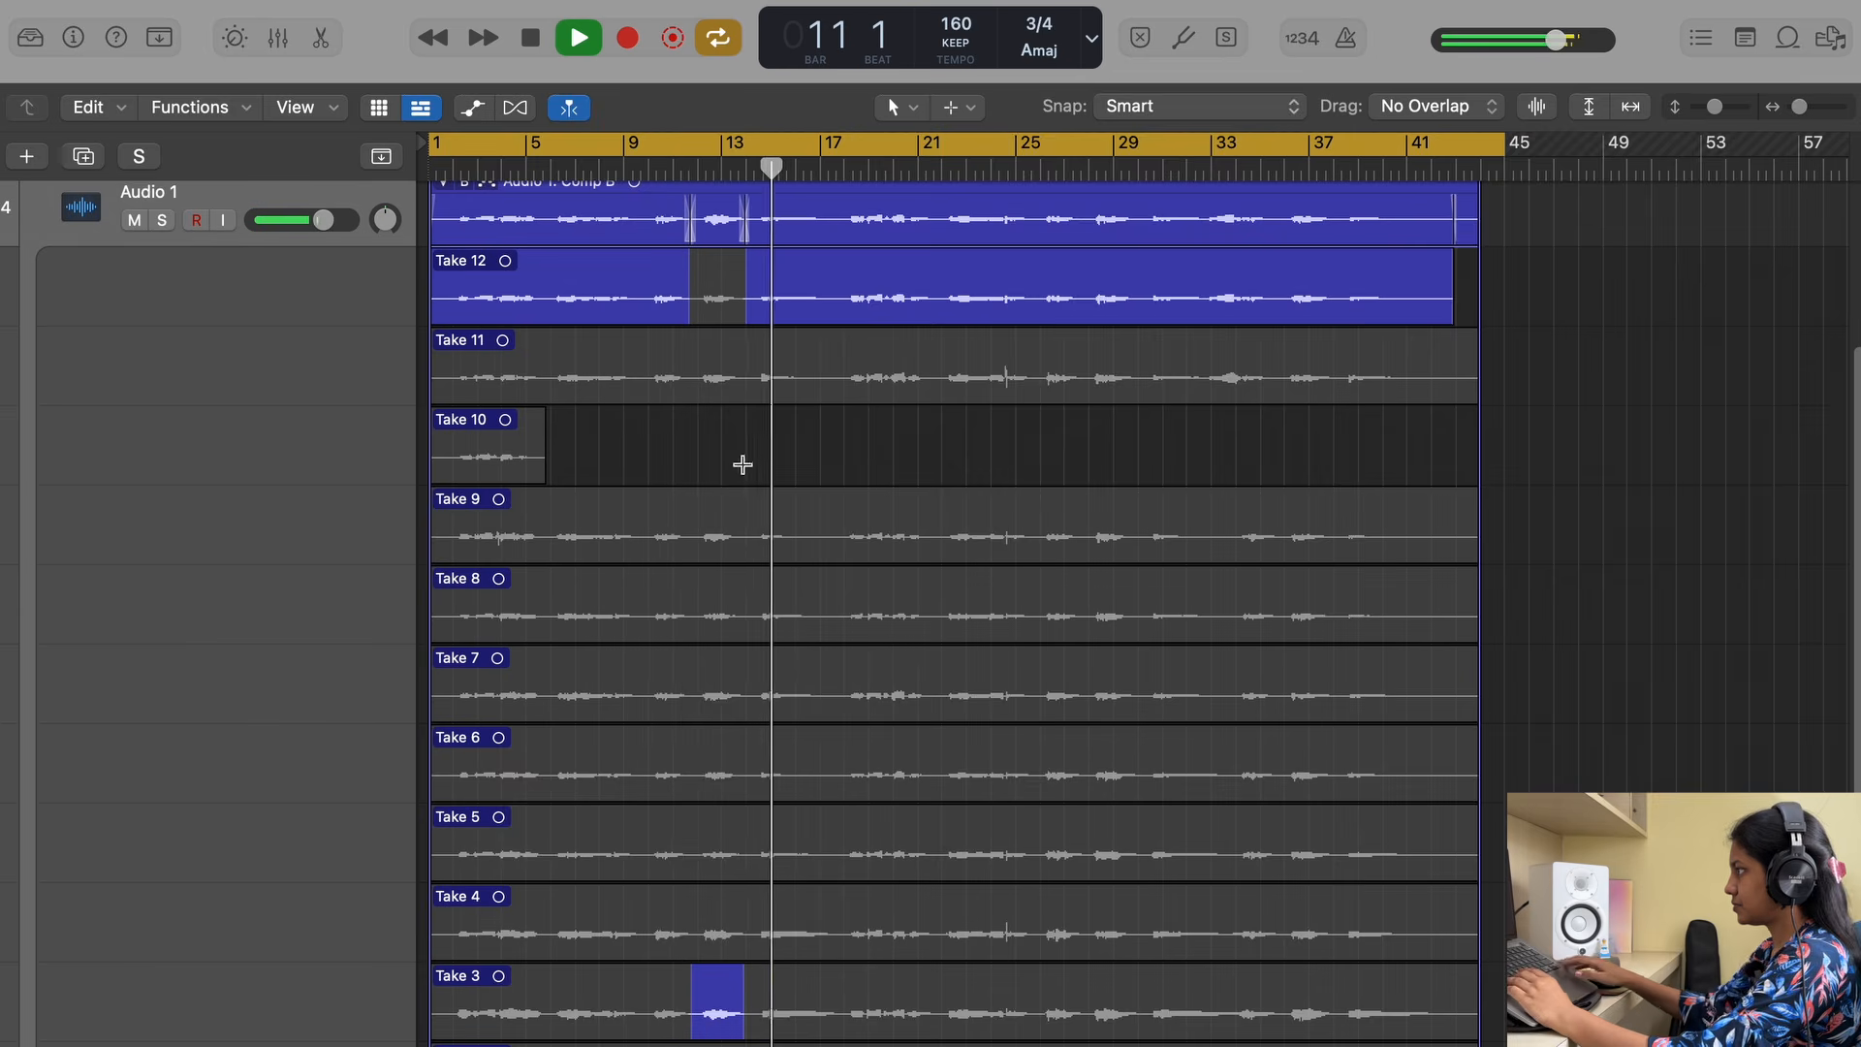
pyautogui.press('super+Right')
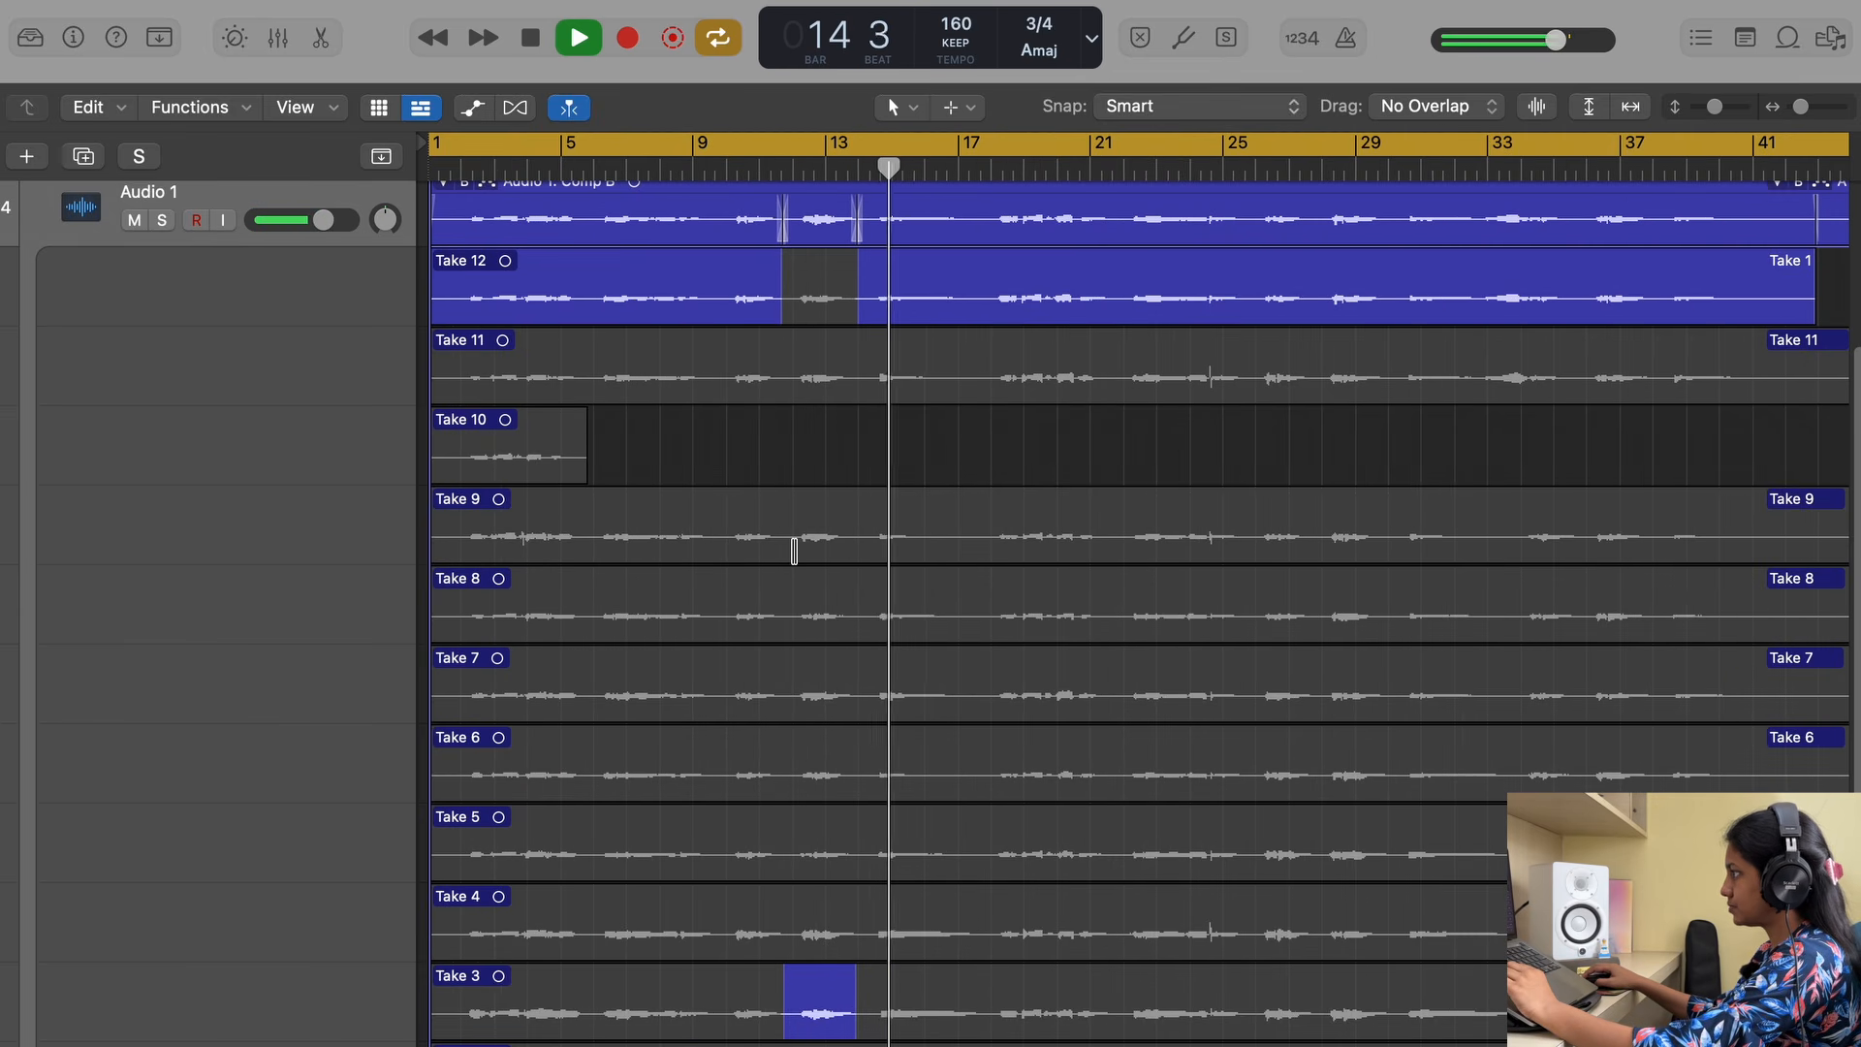
pyautogui.hscroll(2, 795, 551)
pyautogui.hscroll(2, 795, 551)
pyautogui.hscroll(-4, 795, 550)
pyautogui.hscroll(2, 795, 551)
pyautogui.hscroll(-3, 795, 550)
pyautogui.hscroll(2, 795, 550)
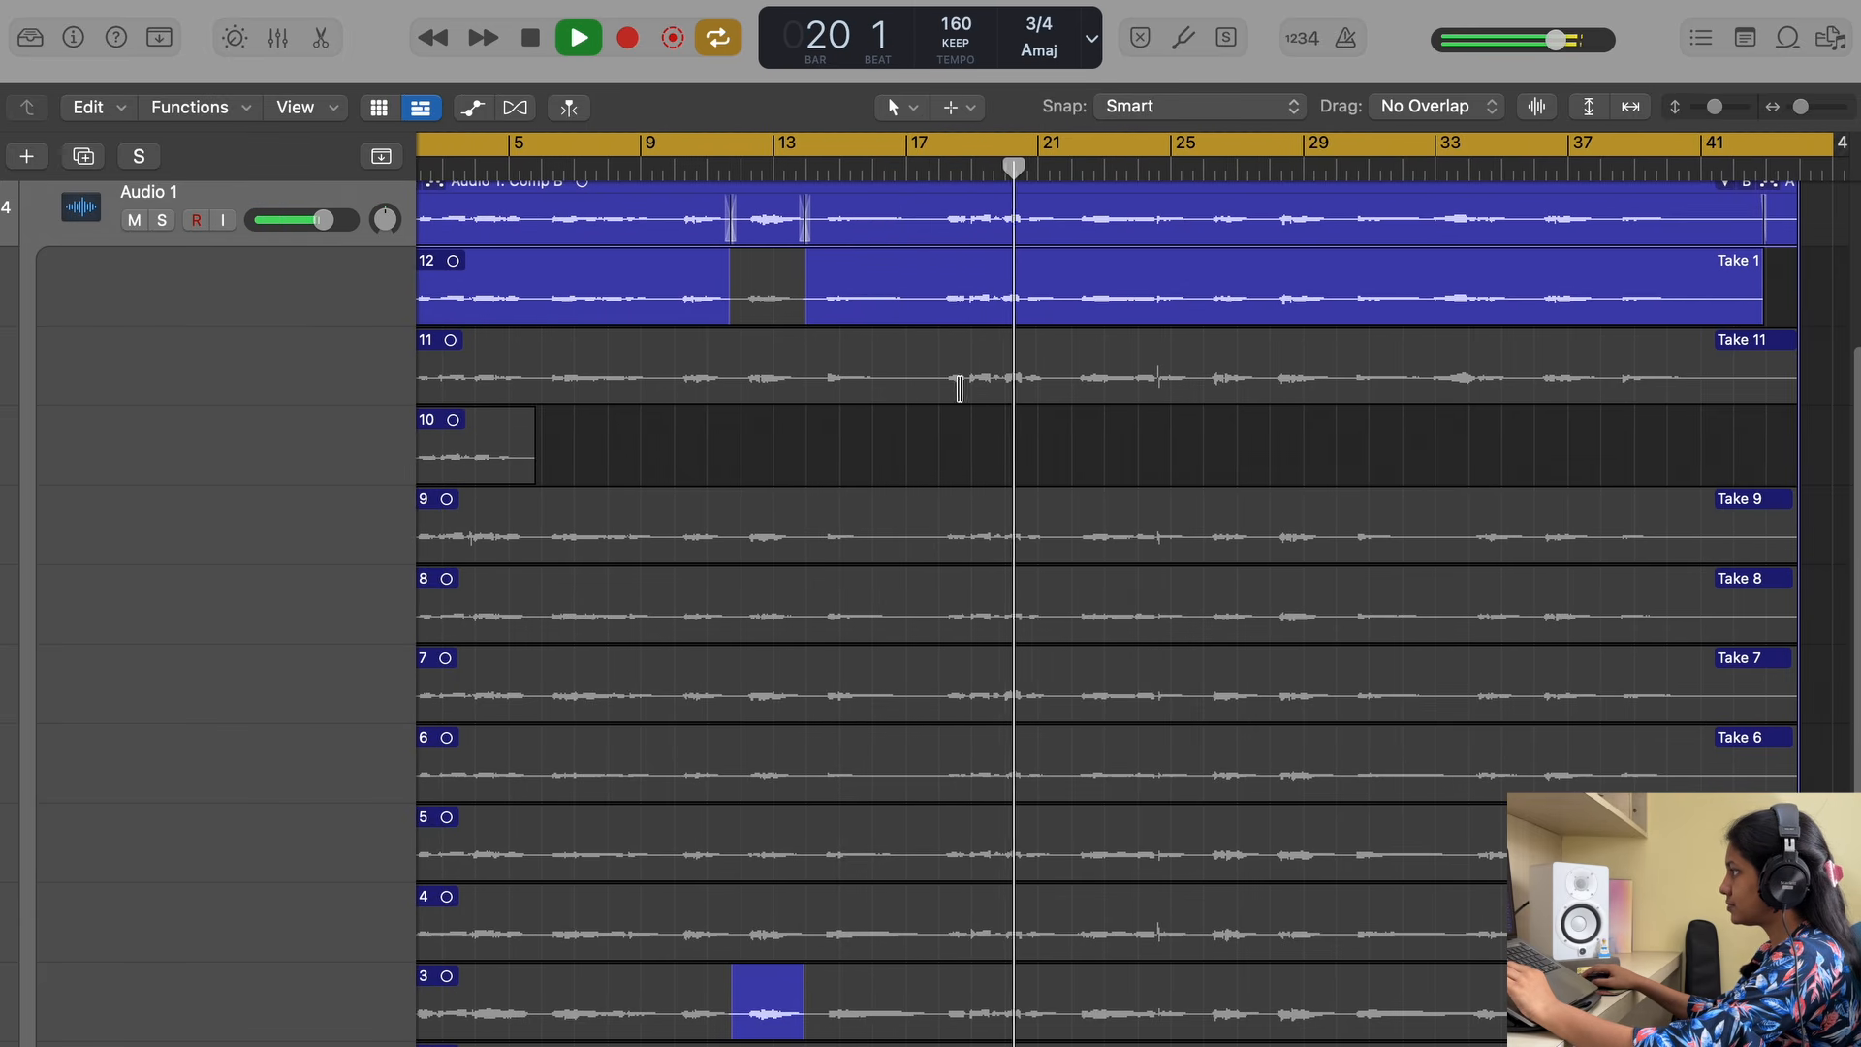
pyautogui.press('space')
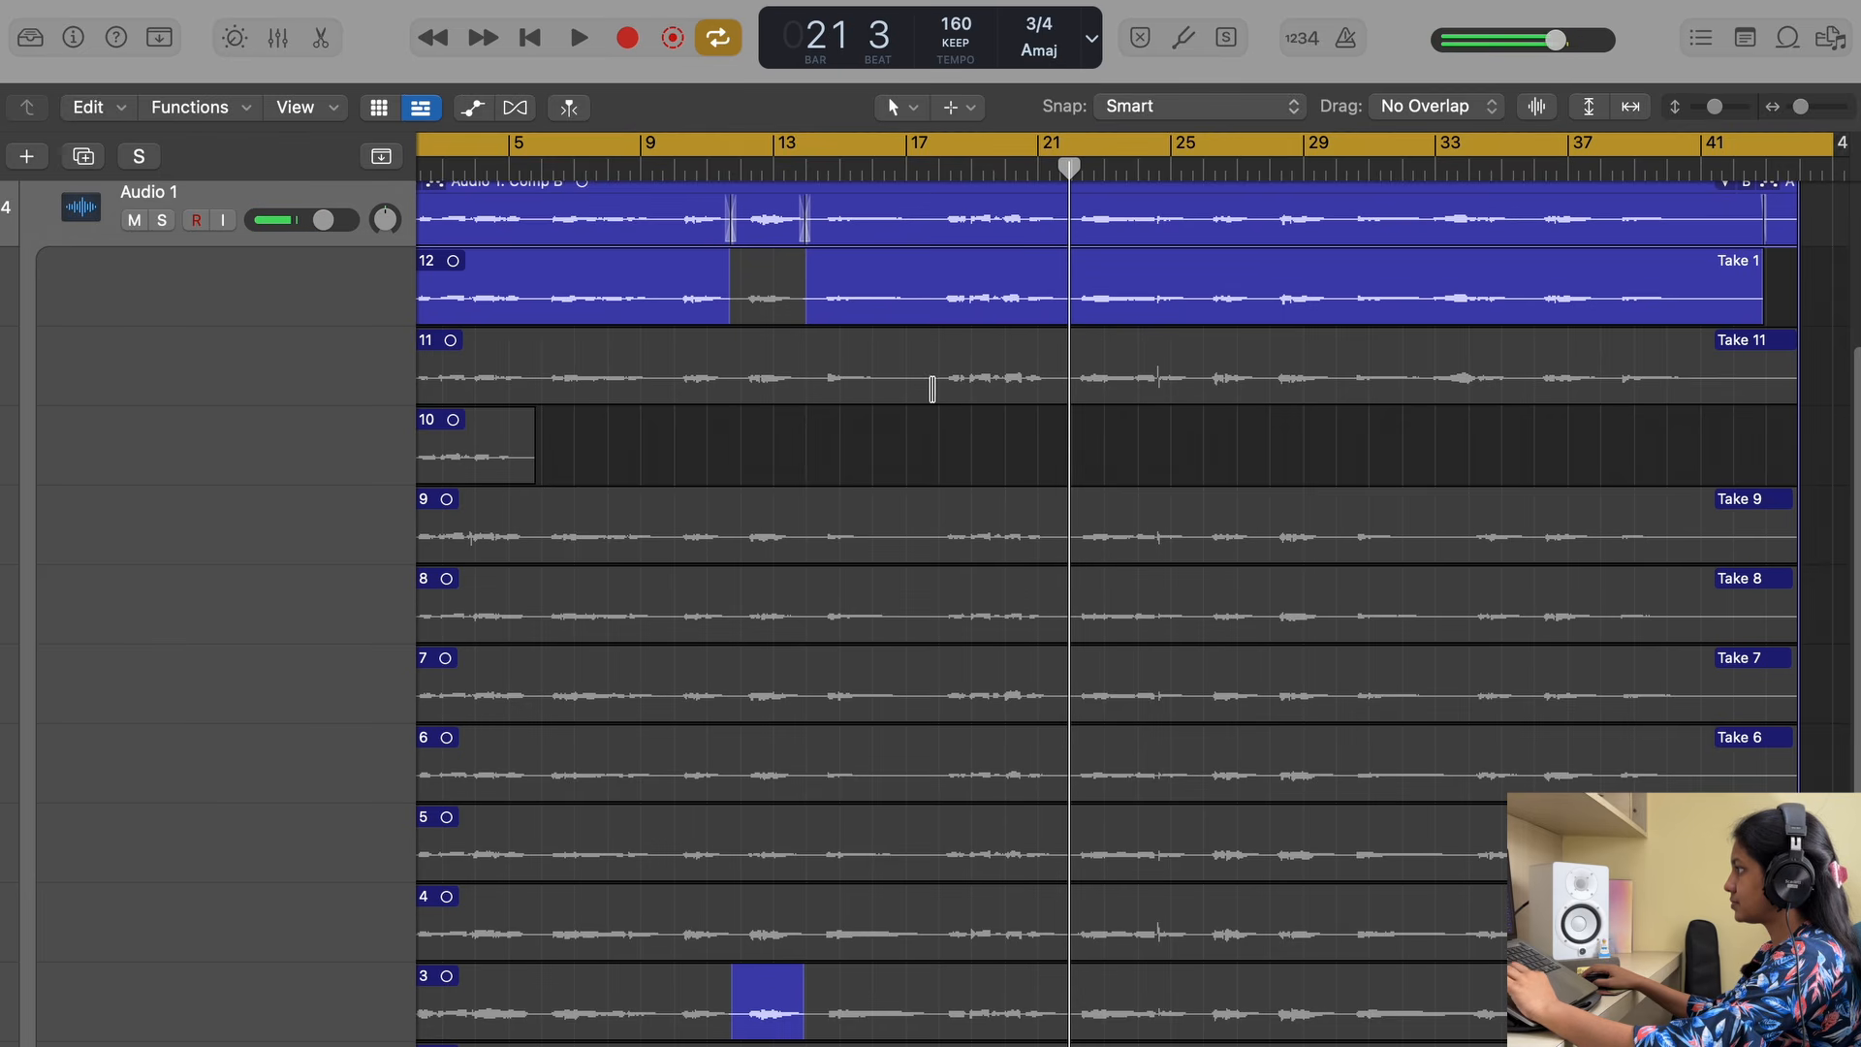
# Try Take 11 for about bars 17 to 21 and play the comp from about bar 17.
pyautogui.moveTo(917, 384); pyautogui.dragTo(1062, 395)
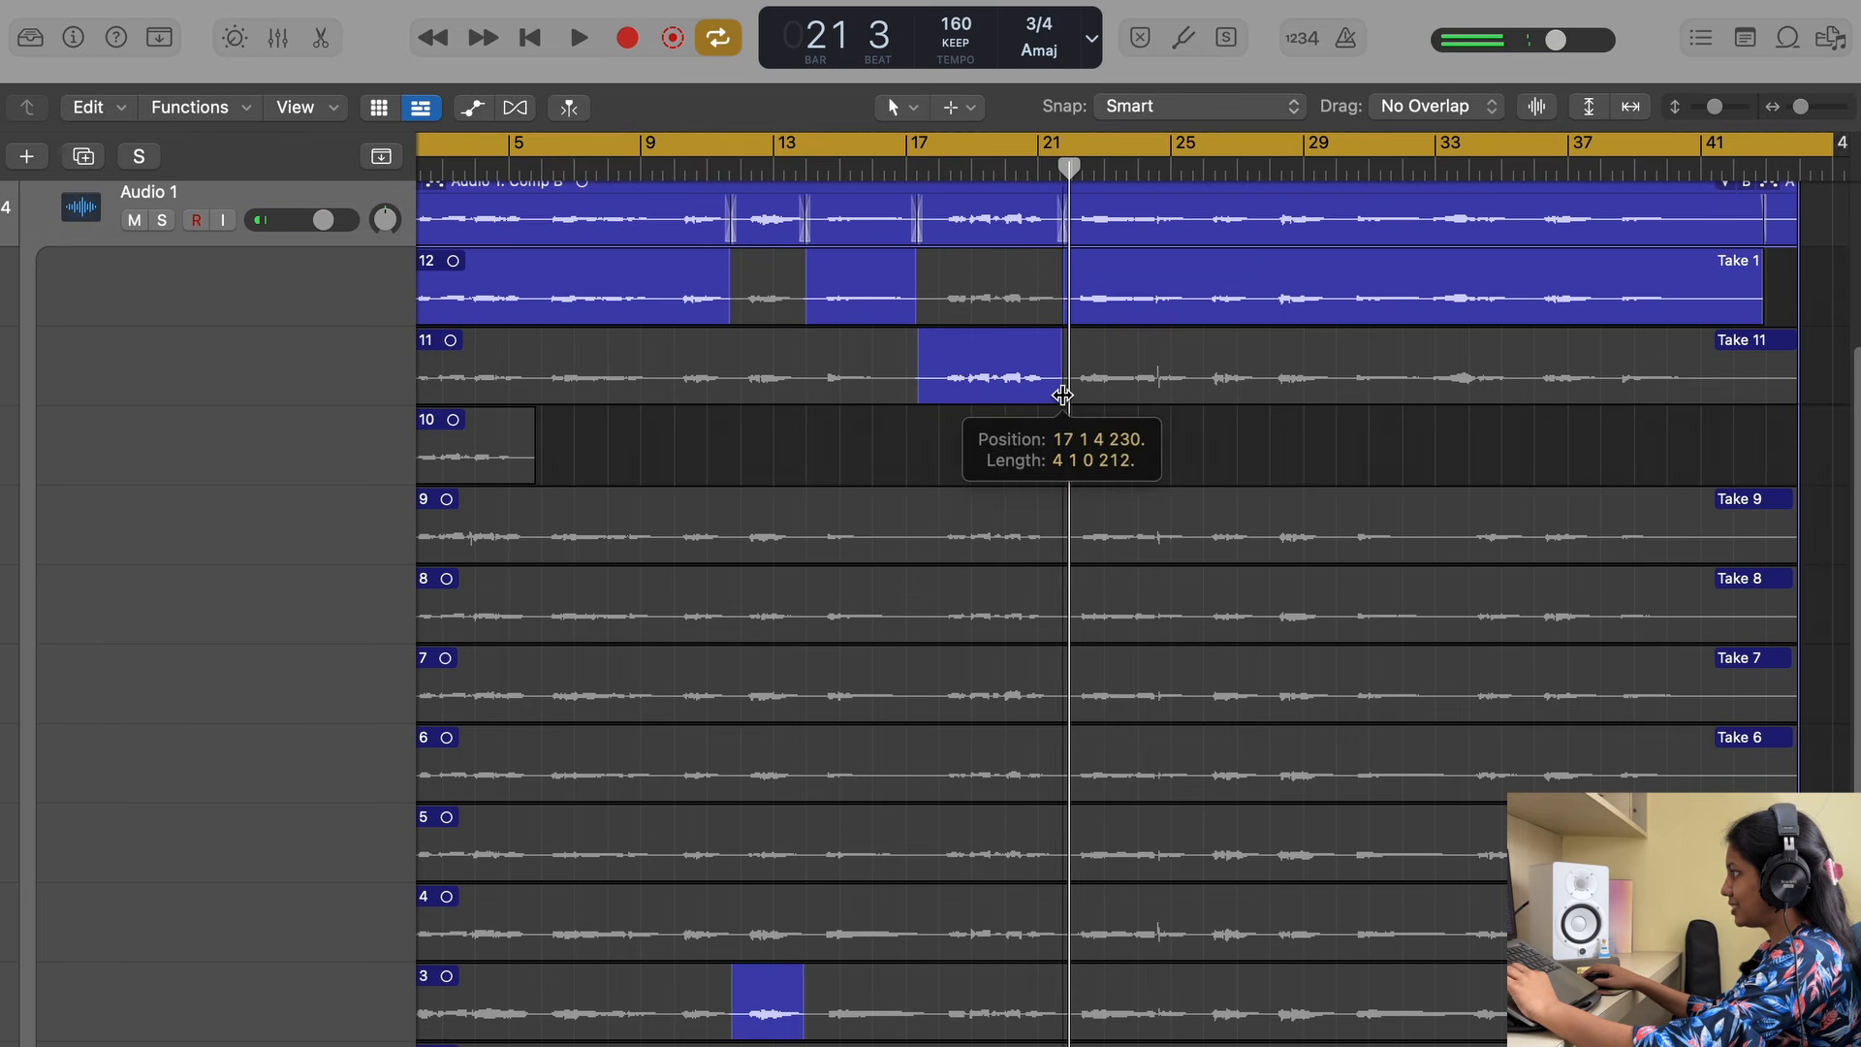
pyautogui.click(907, 164)
pyautogui.press('space')
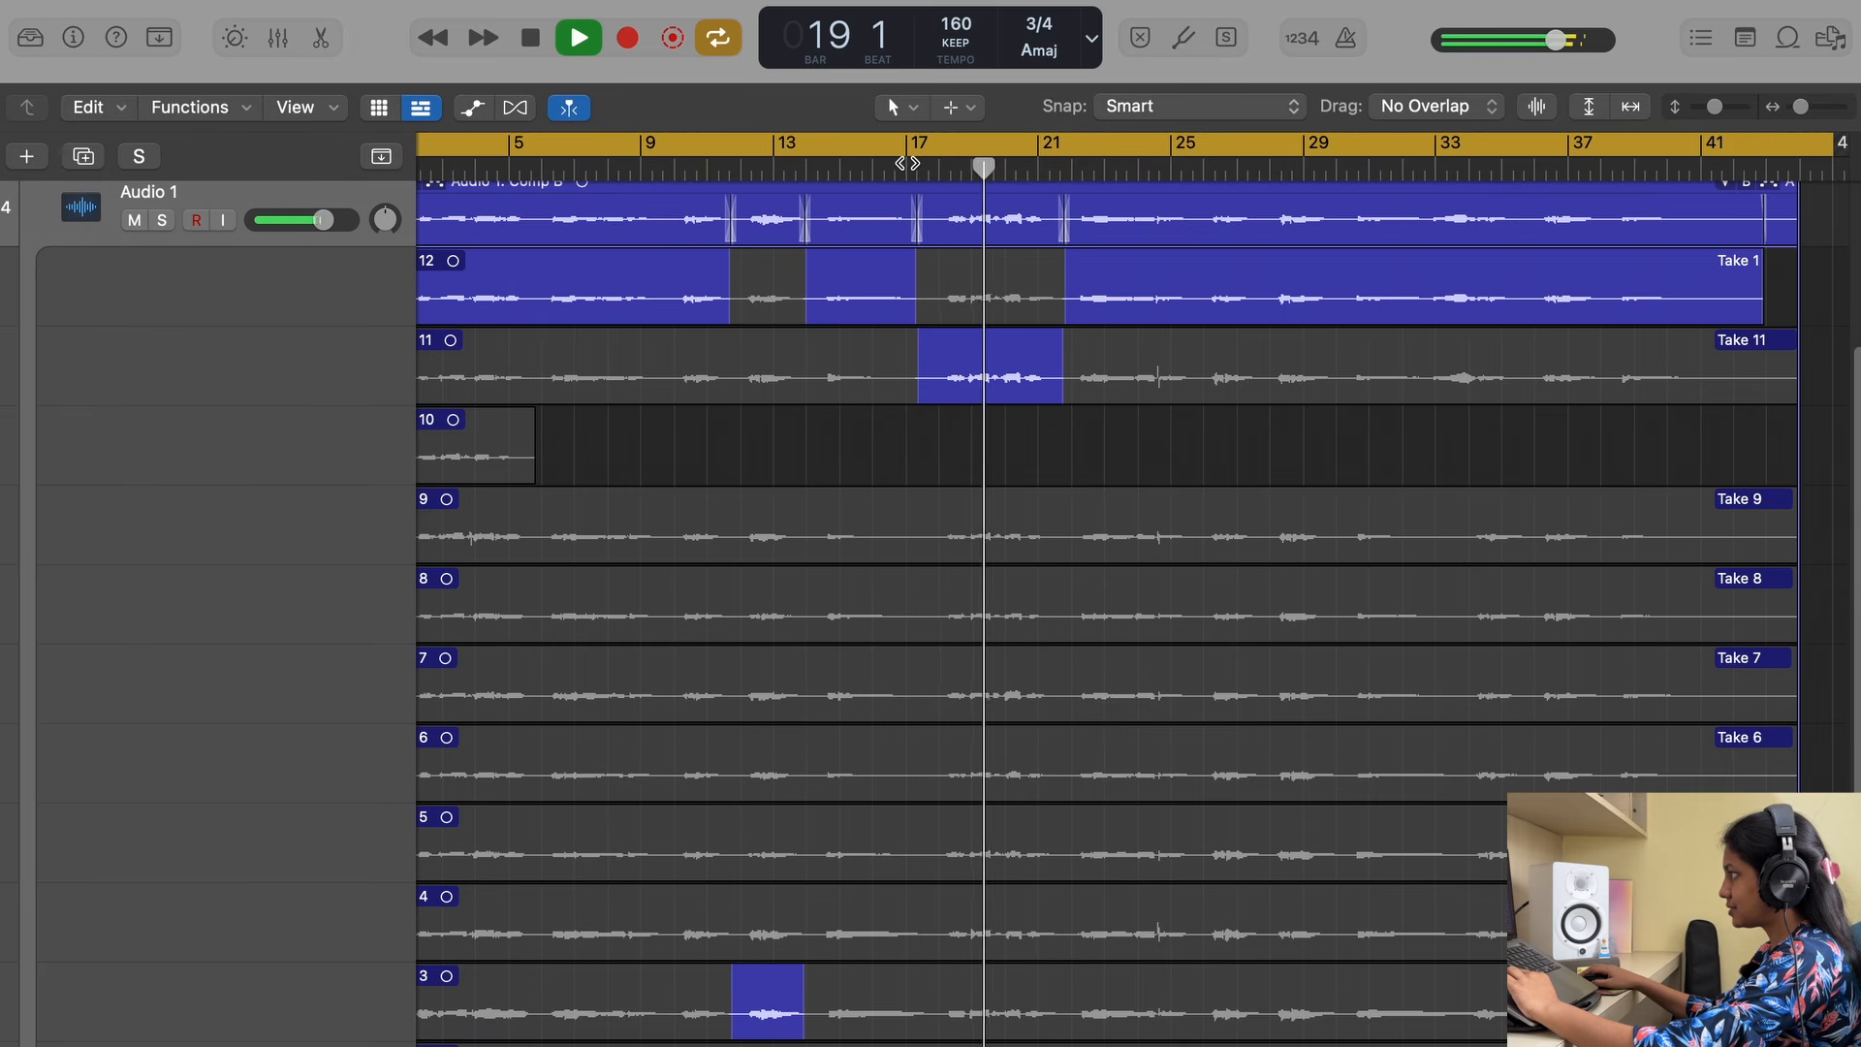
pyautogui.press('space')
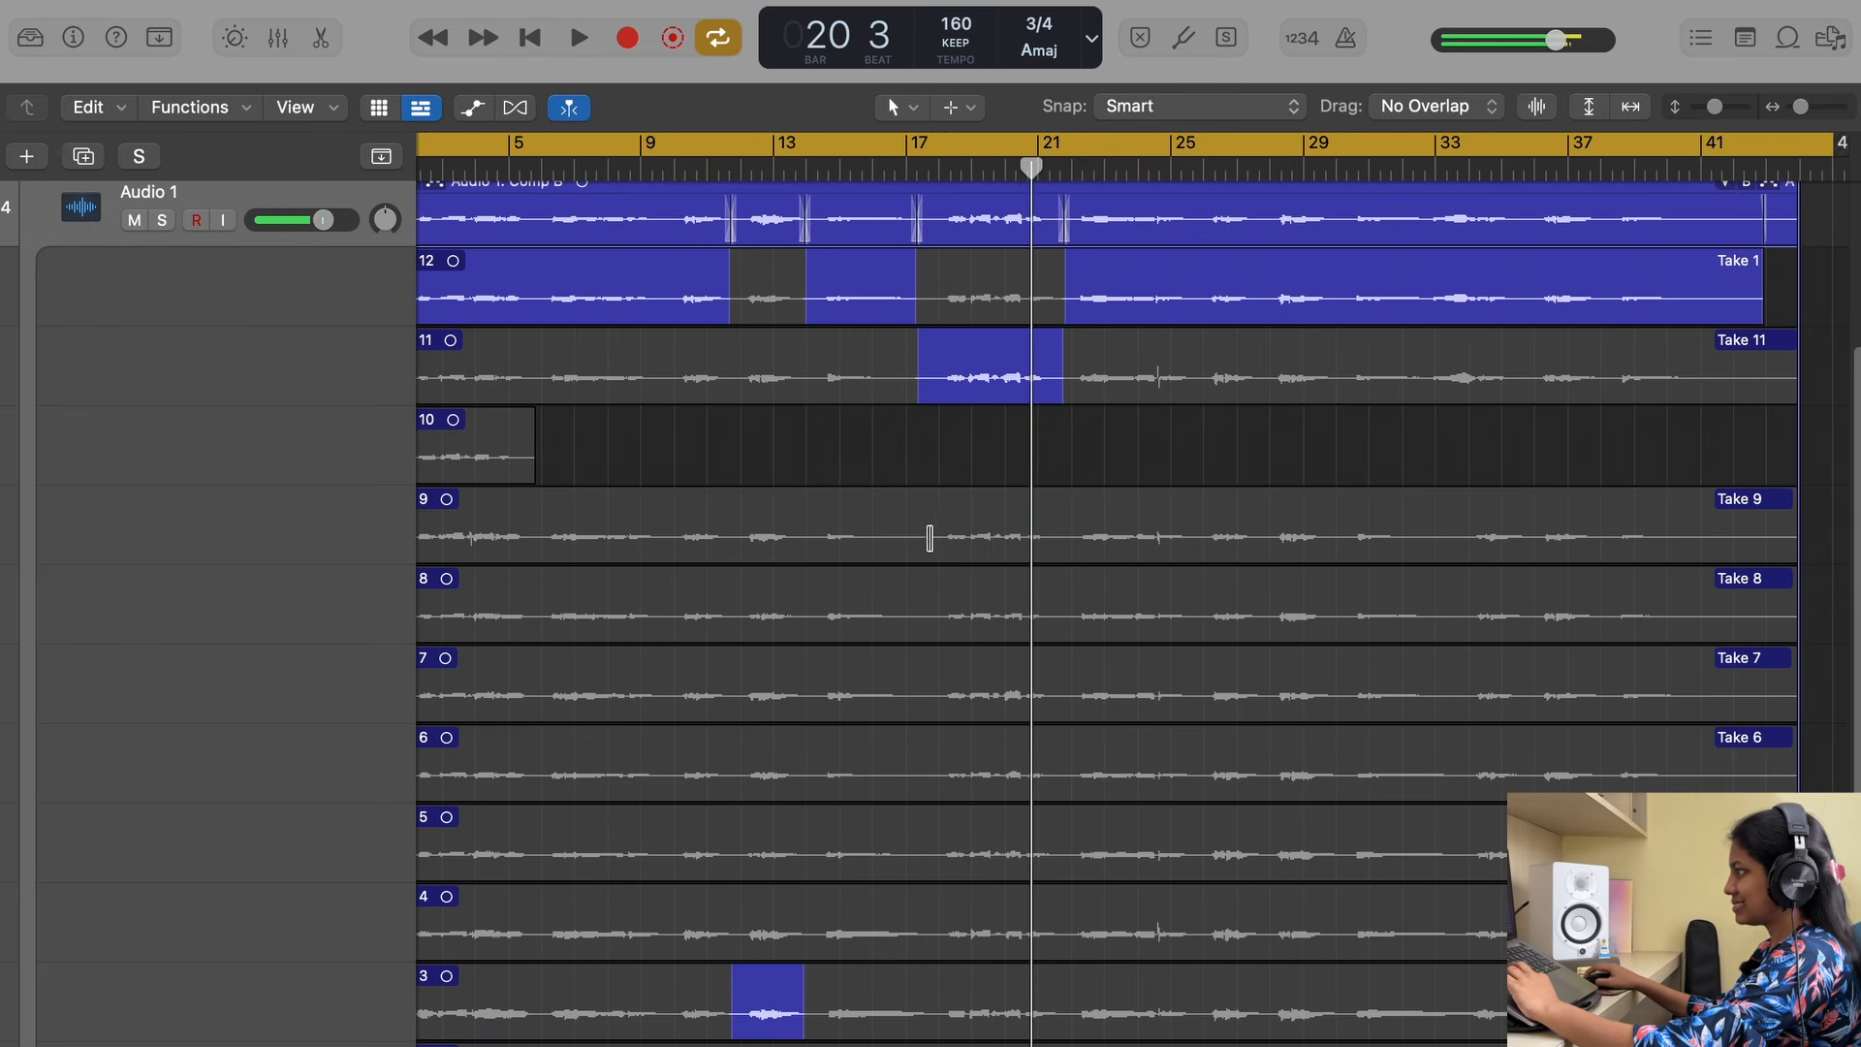
# Try Take 9 for about bars 17 to 22, closing the leftover Take 11 sliver at its start while listening.
pyautogui.moveTo(923, 536); pyautogui.dragTo(1068, 540)
pyautogui.click(894, 169)
pyautogui.press('space')
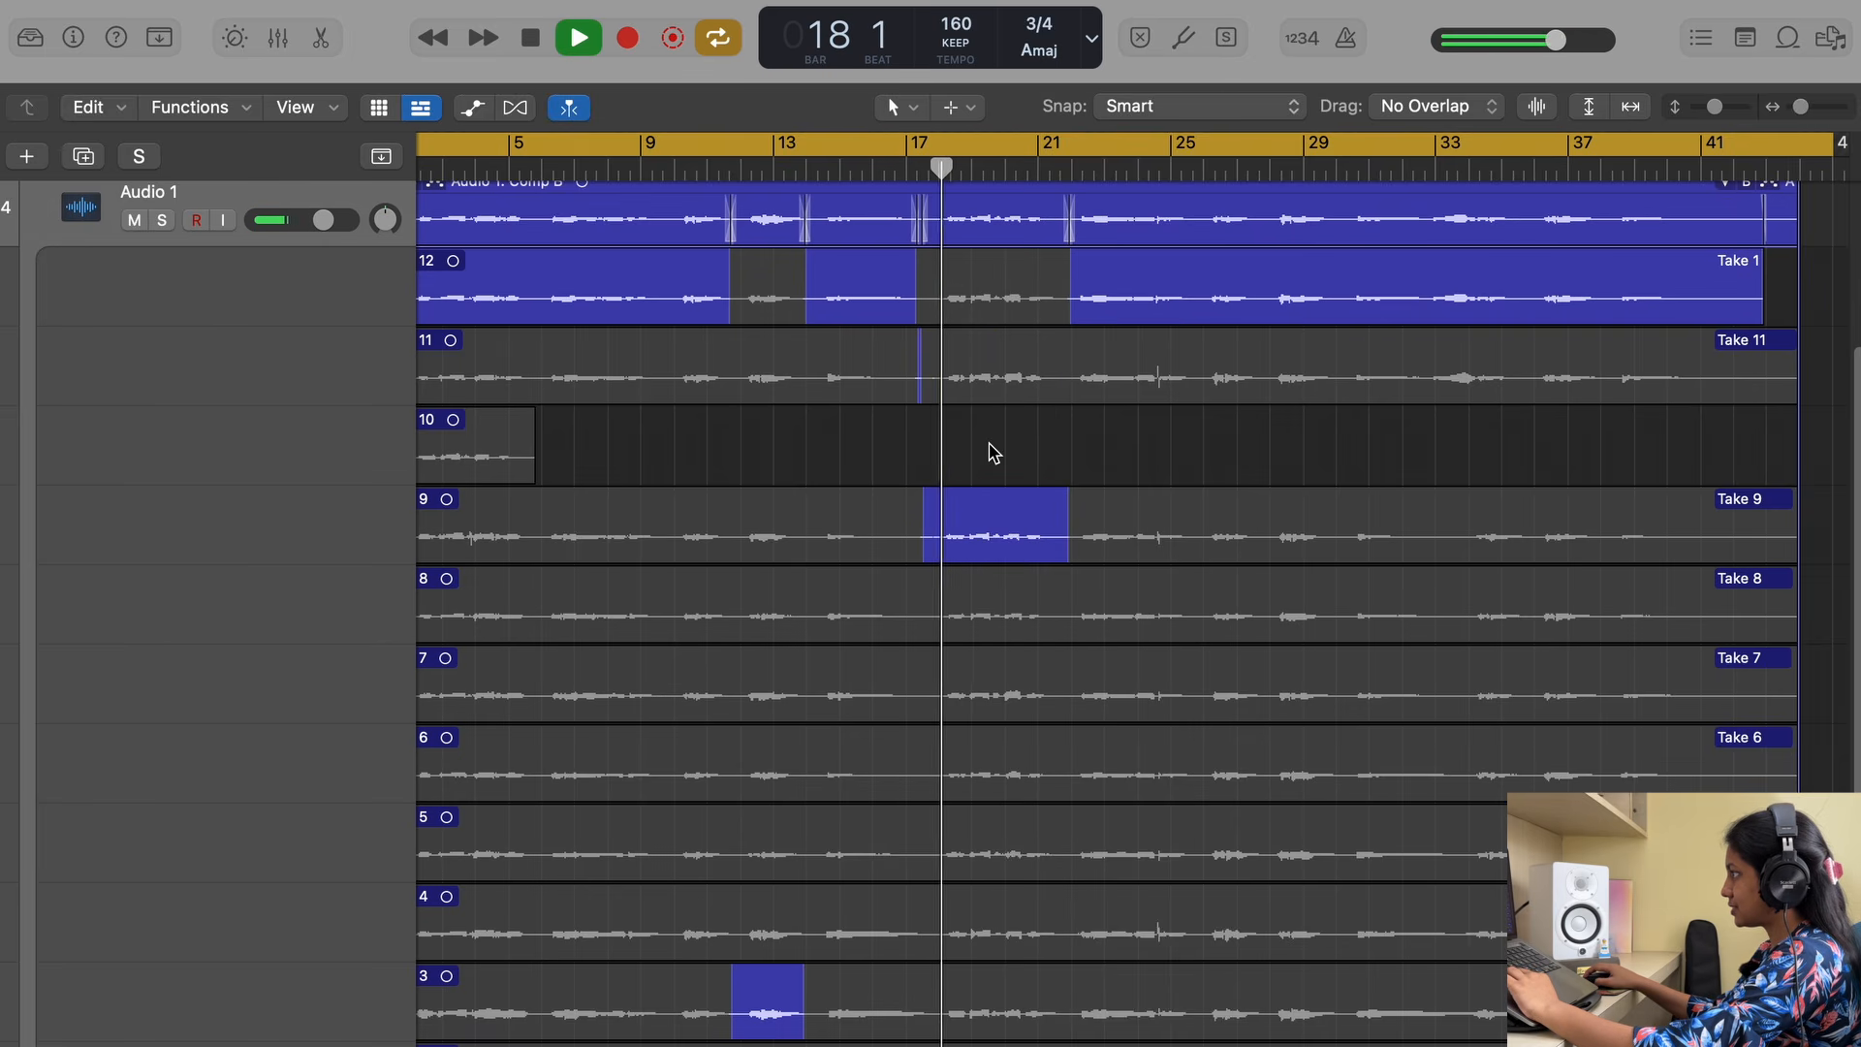
pyautogui.moveTo(920, 306); pyautogui.dragTo(926, 325)
pyautogui.press('space')
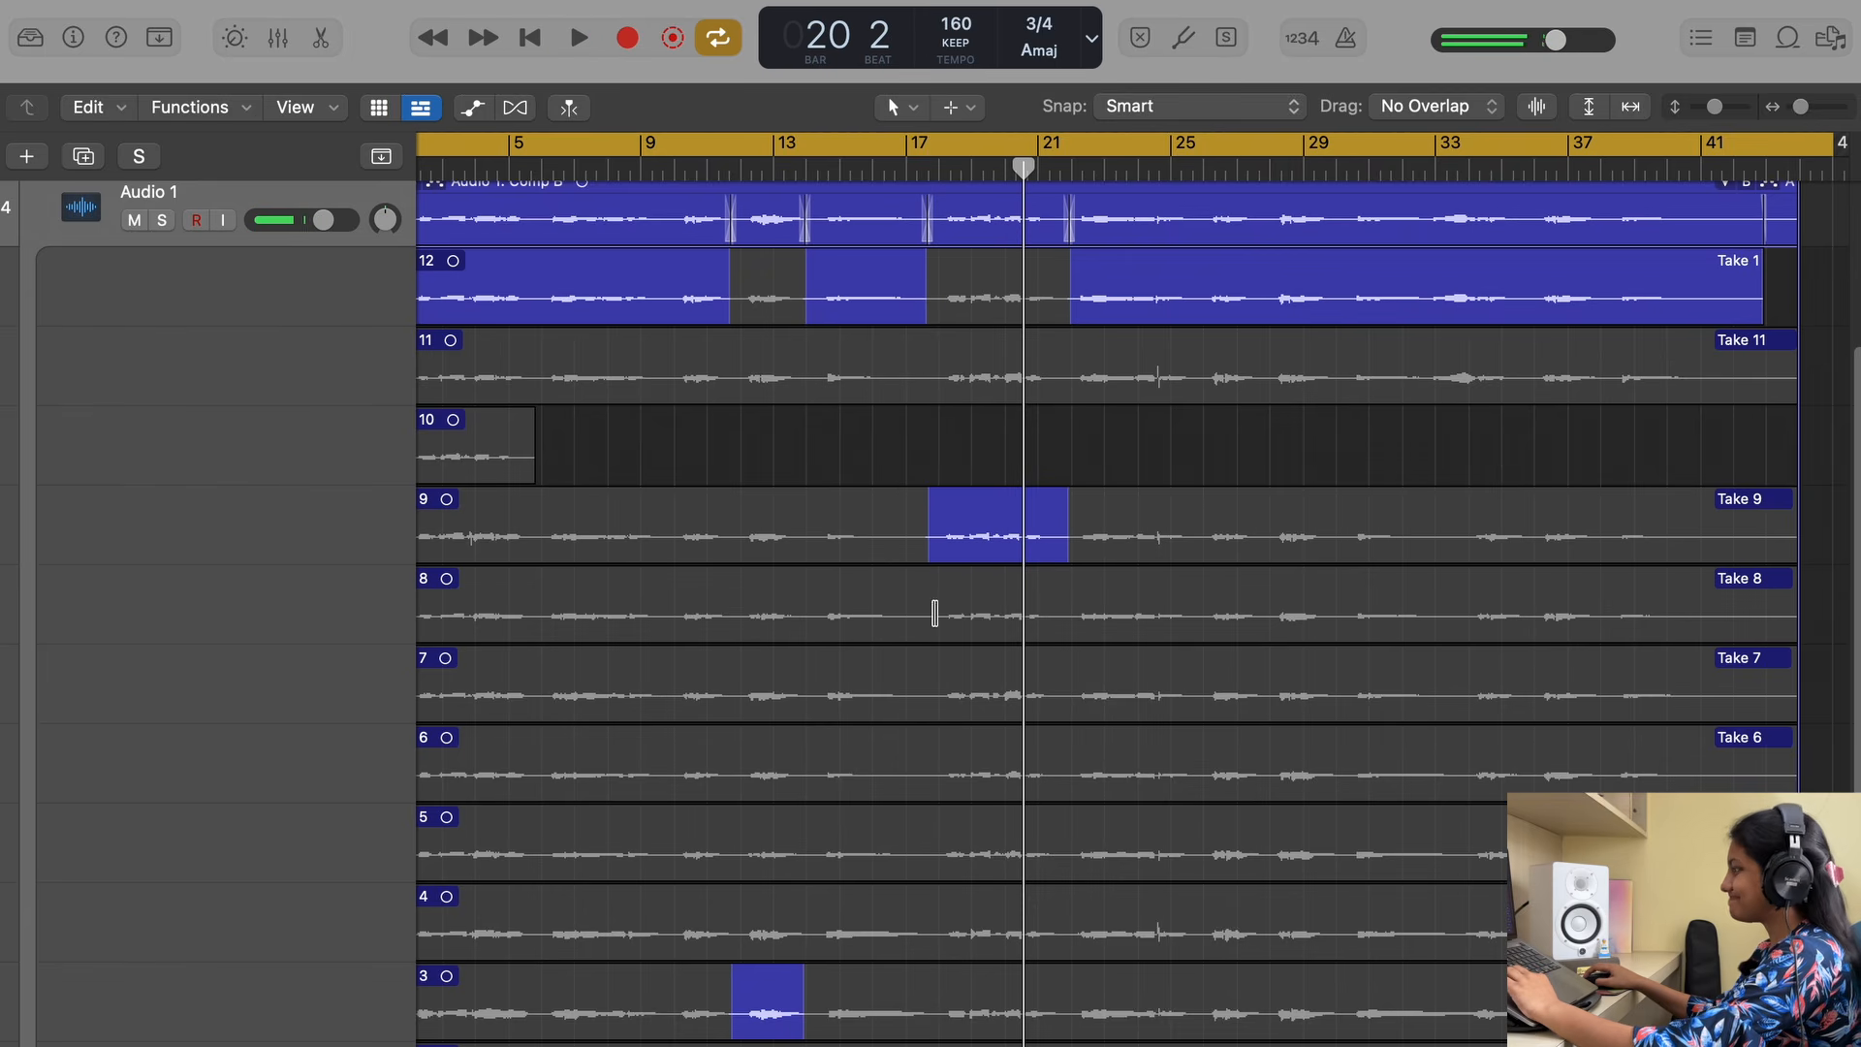
# Use Take 8 for about bars 19 to 22, shorten the end of its segment slightly, and replay from about bar 20.
pyautogui.moveTo(936, 615); pyautogui.dragTo(1062, 606)
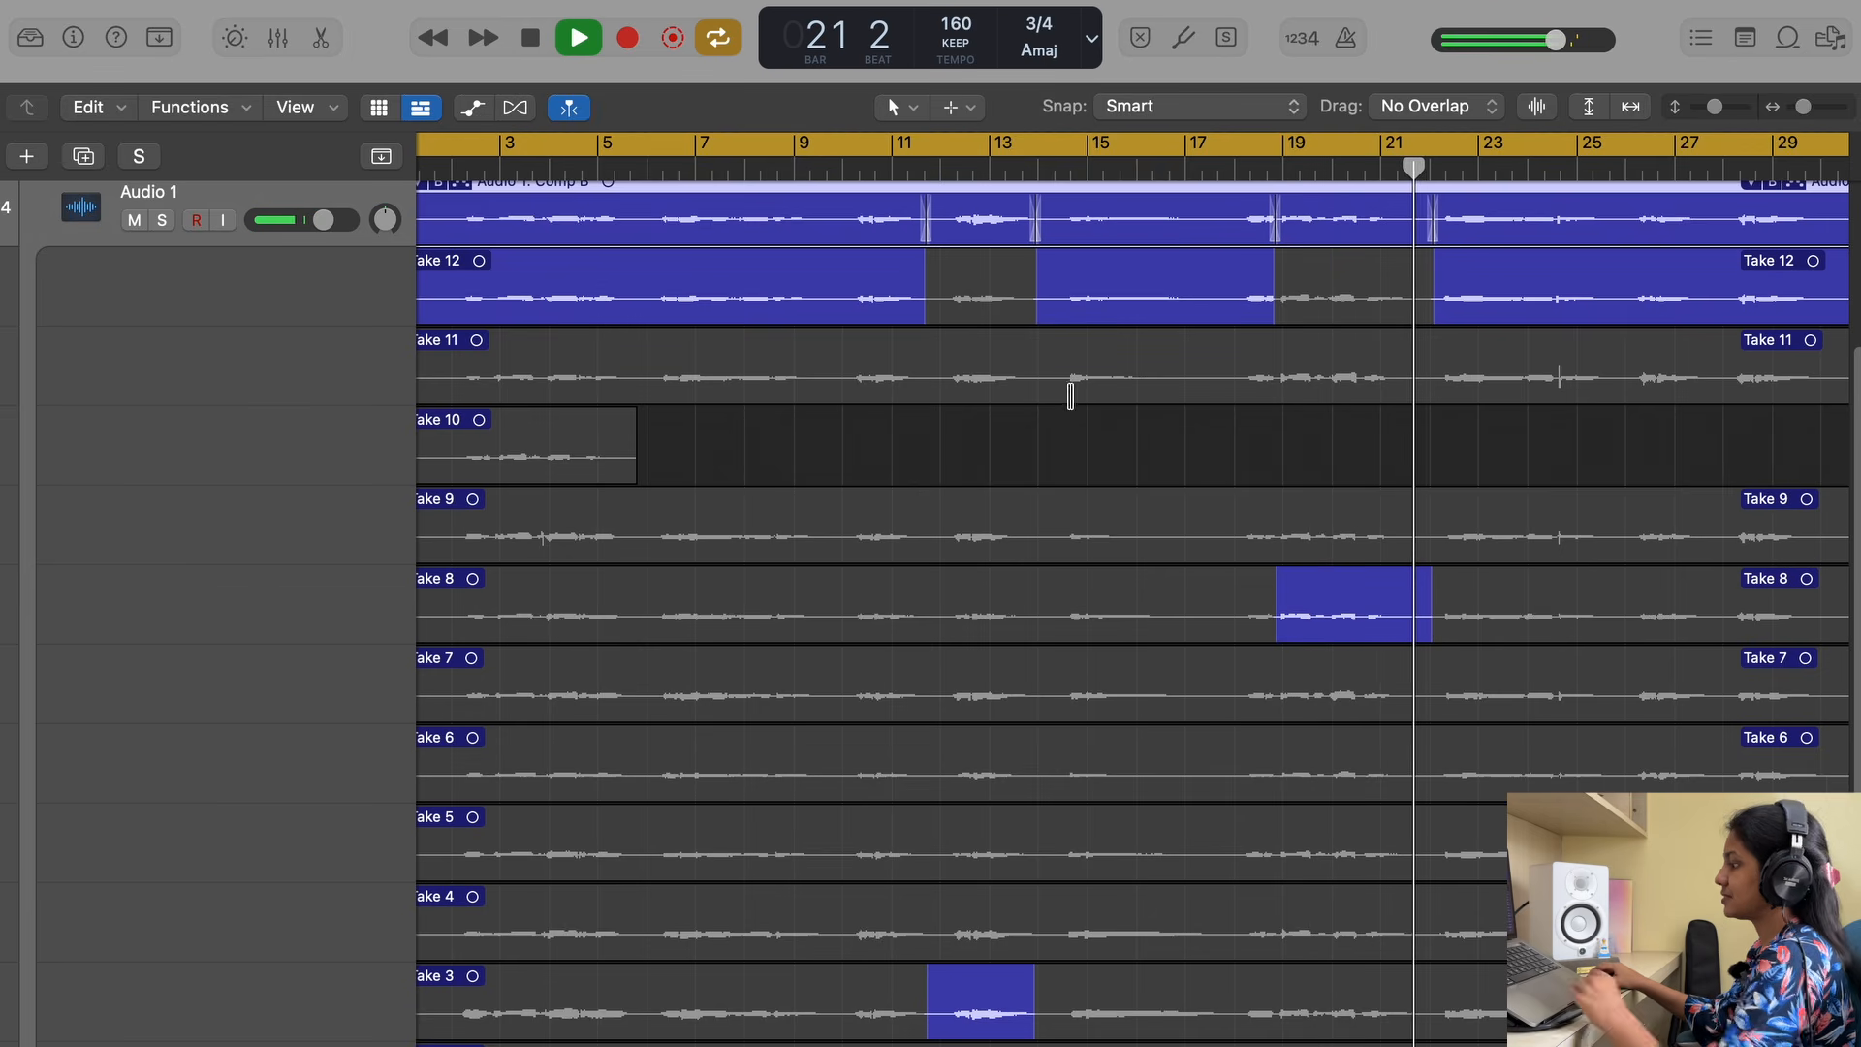
pyautogui.hscroll(1, 1060, 403)
pyautogui.press(',')
pyautogui.press(',')
pyautogui.hscroll(5, 1061, 403)
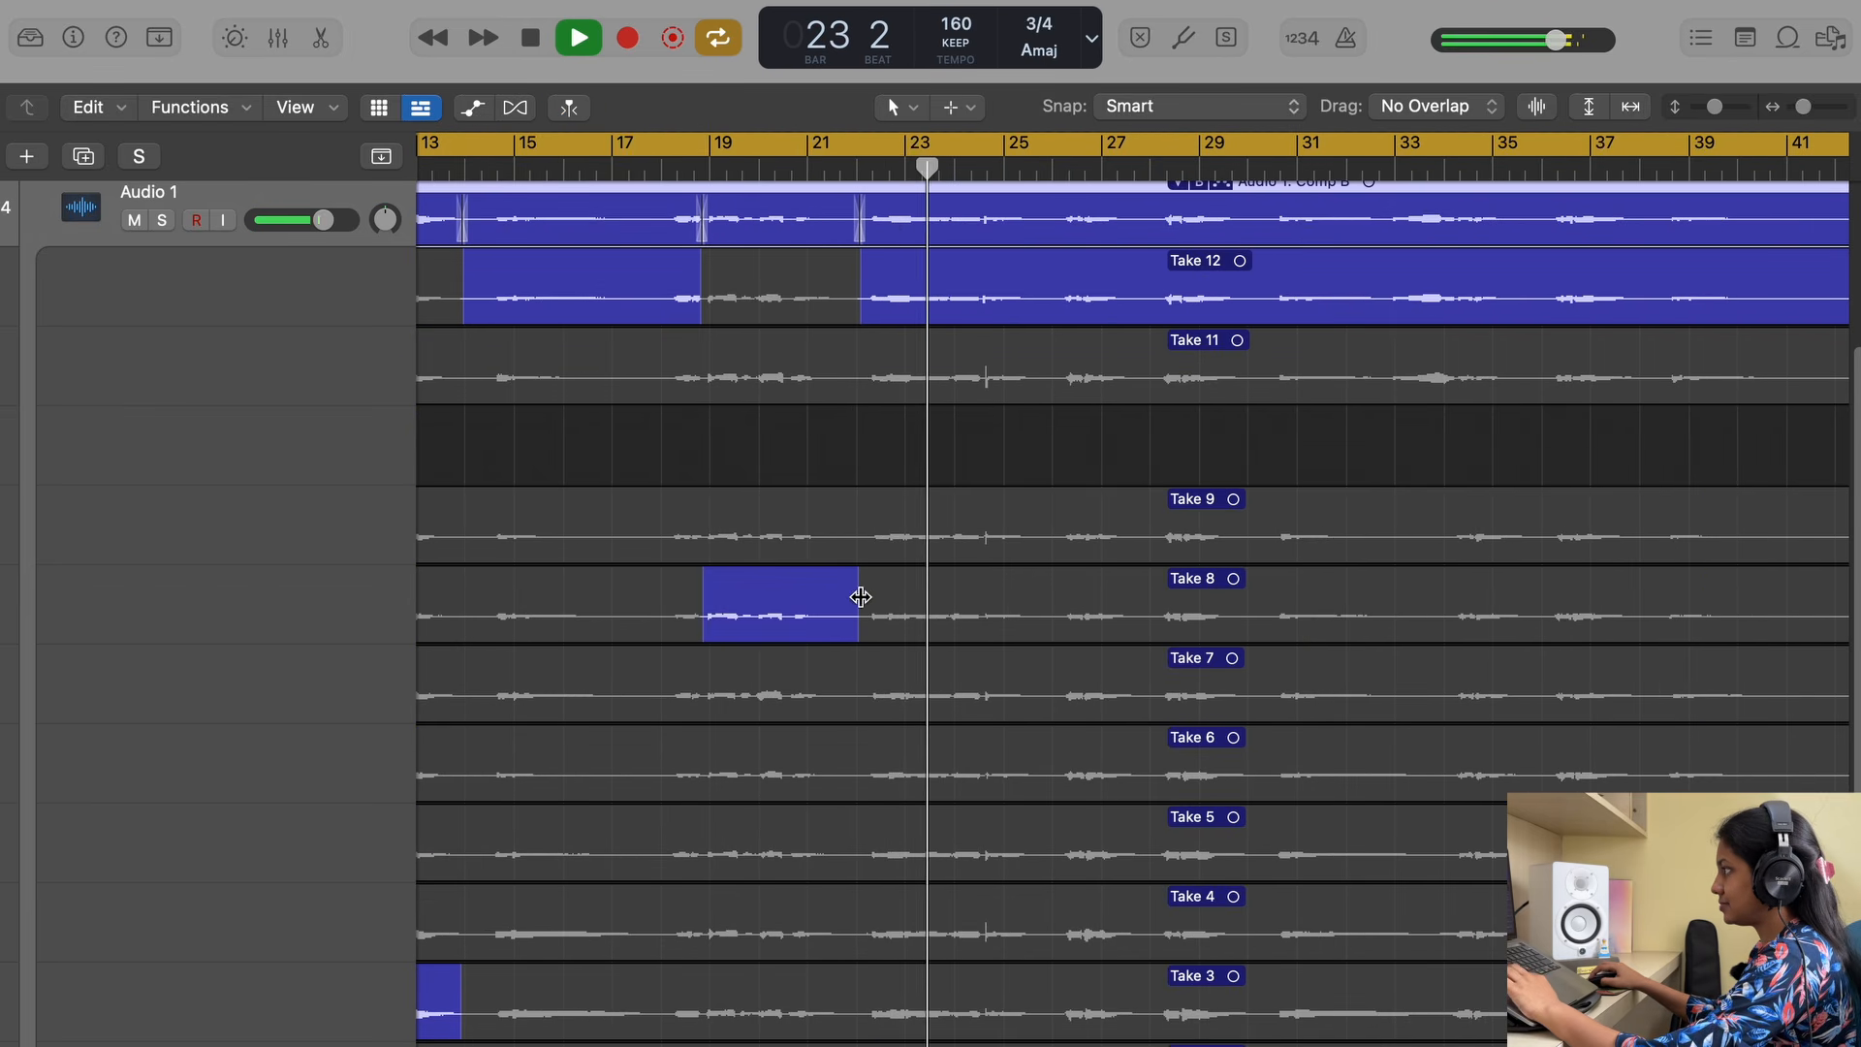
pyautogui.moveTo(857, 597); pyautogui.dragTo(841, 598)
pyautogui.click(747, 175)
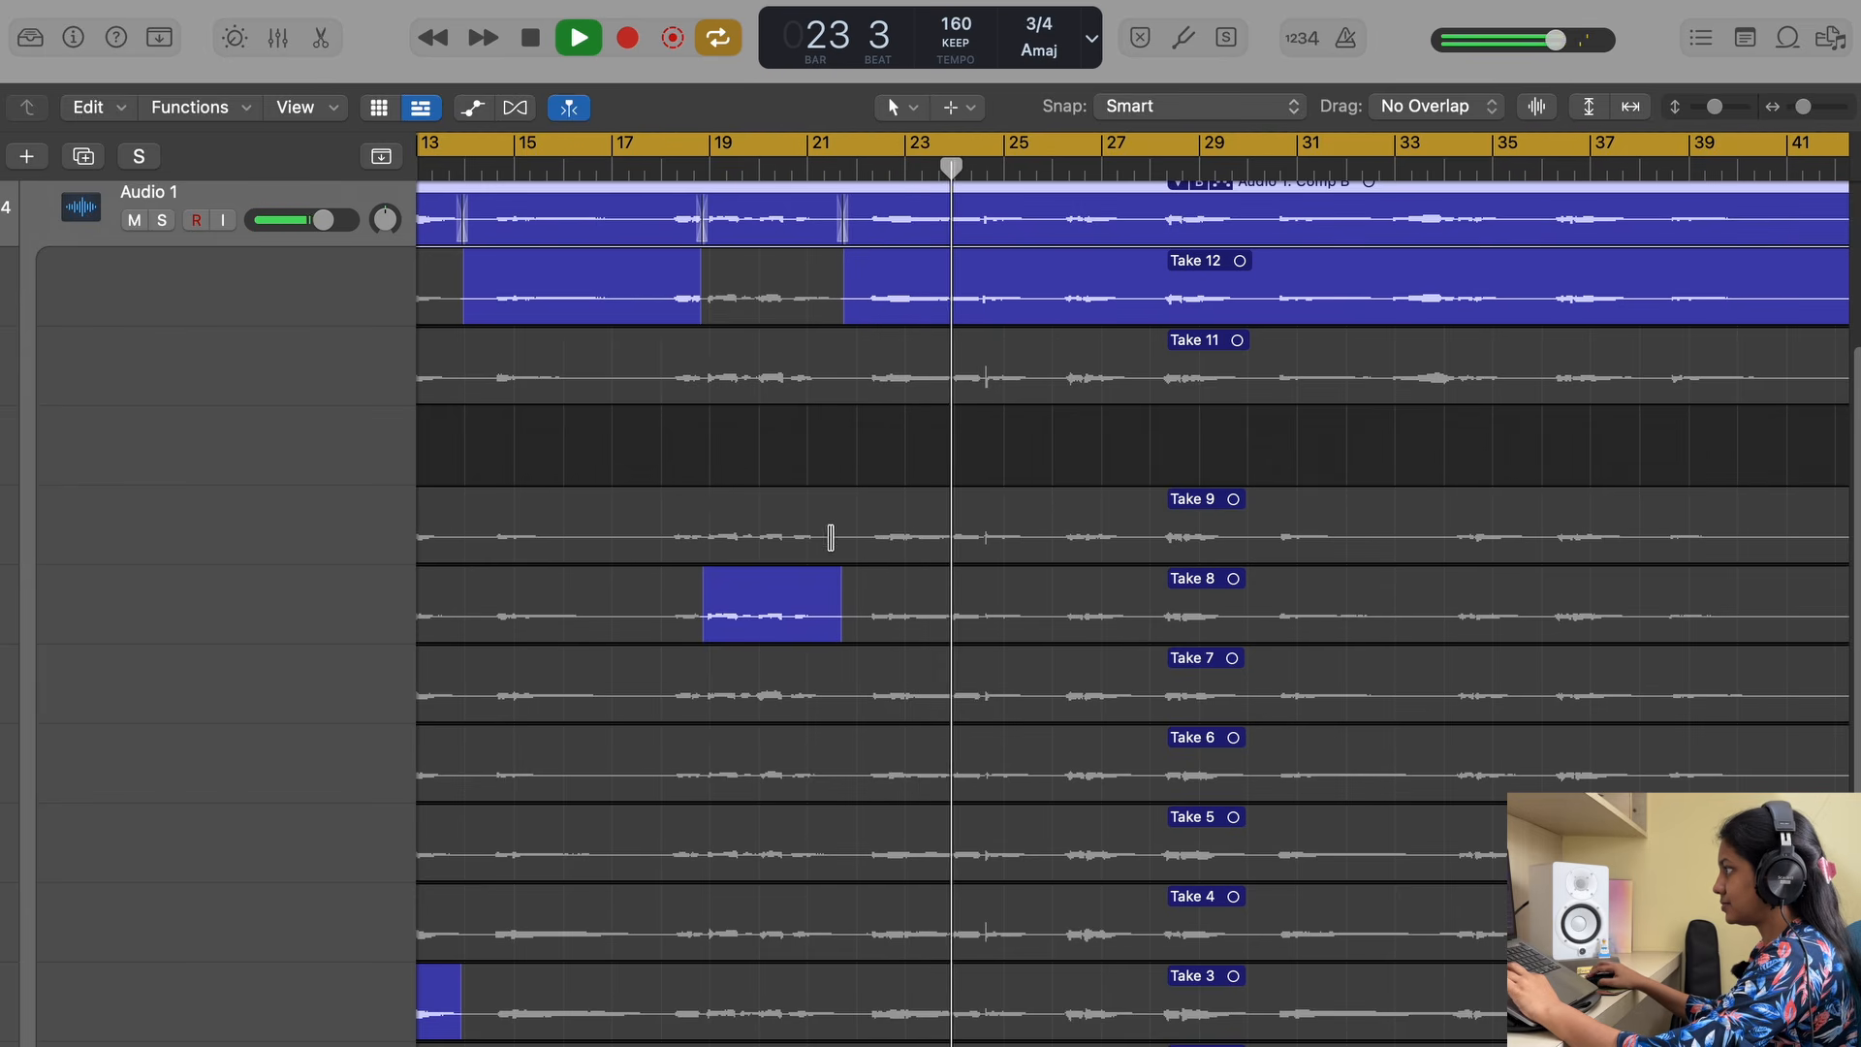
# Listen on through the comp and use Take 9 for about bars 30 to 36.
pyautogui.hscroll(2, 831, 535)
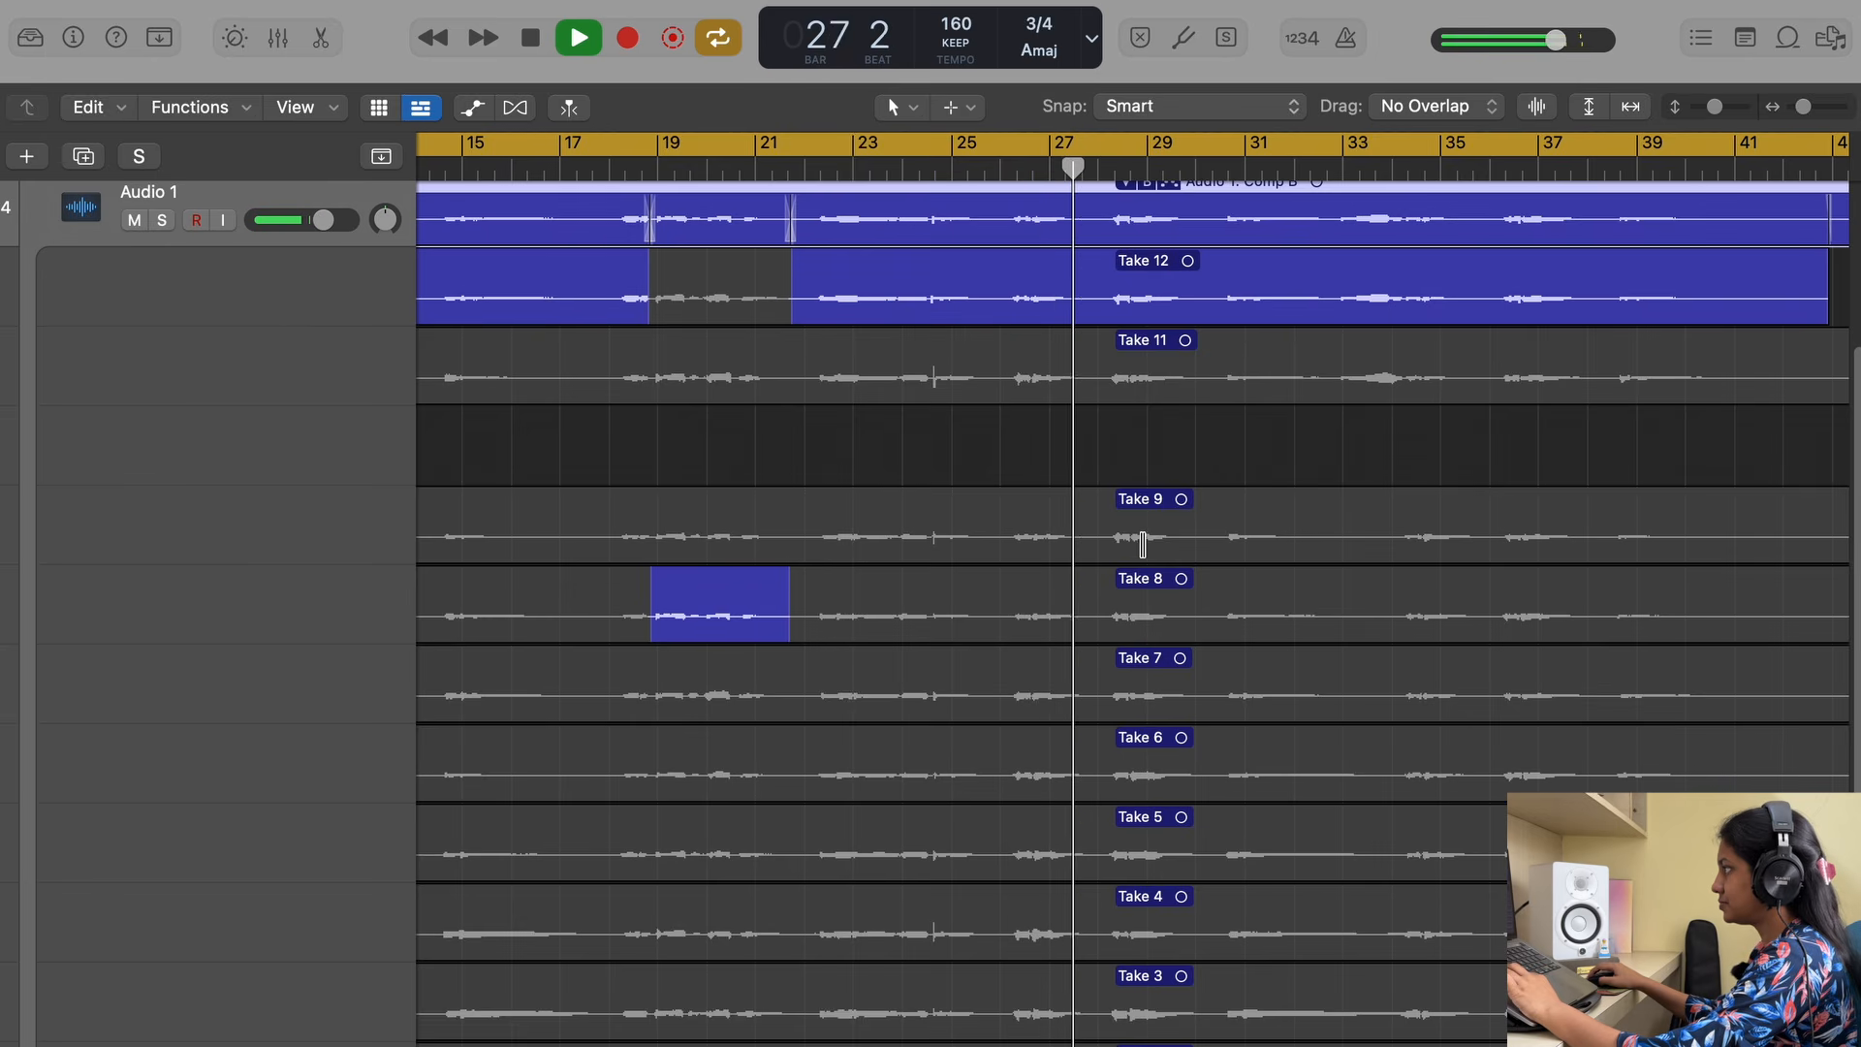
pyautogui.hscroll(-5, 1140, 543)
pyautogui.hscroll(5, 1123, 546)
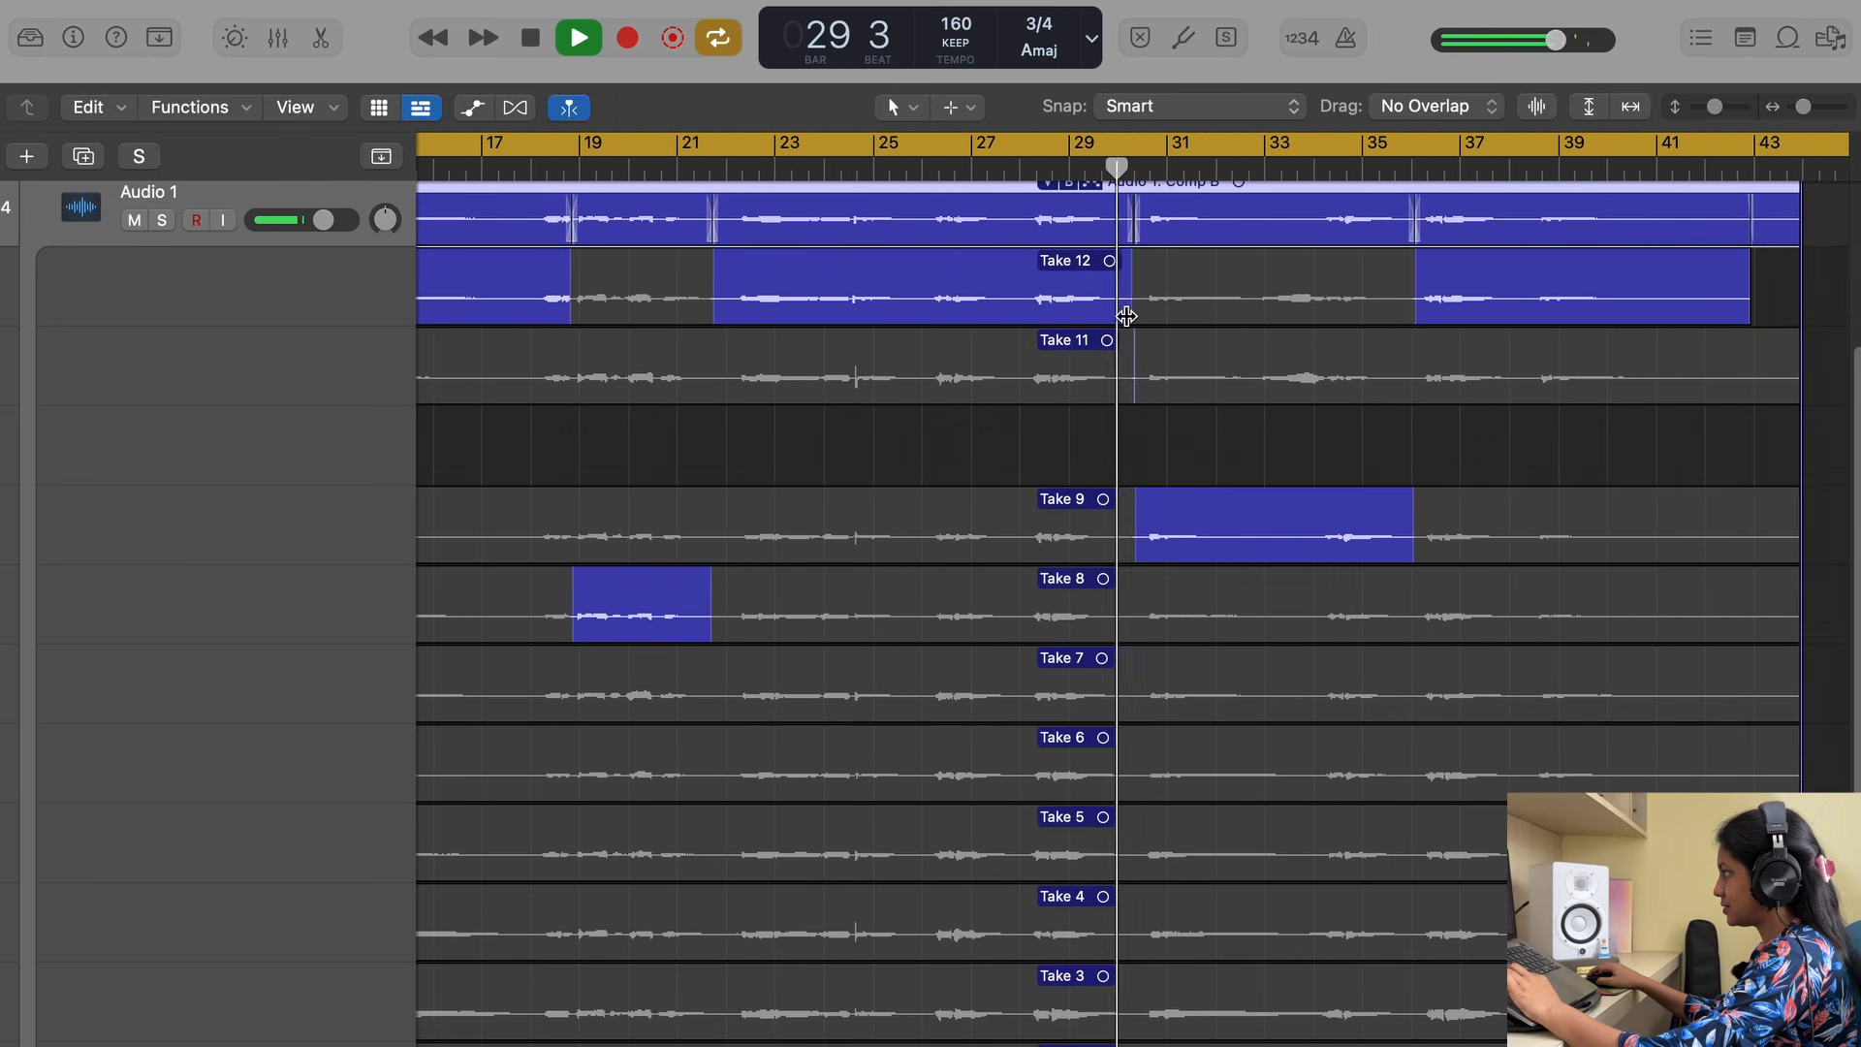
# Move the end of Take 12's segment near bar 30 slightly earlier and use Take 7 for about bars 30 to 34.
pyautogui.moveTo(1129, 317); pyautogui.dragTo(1124, 320)
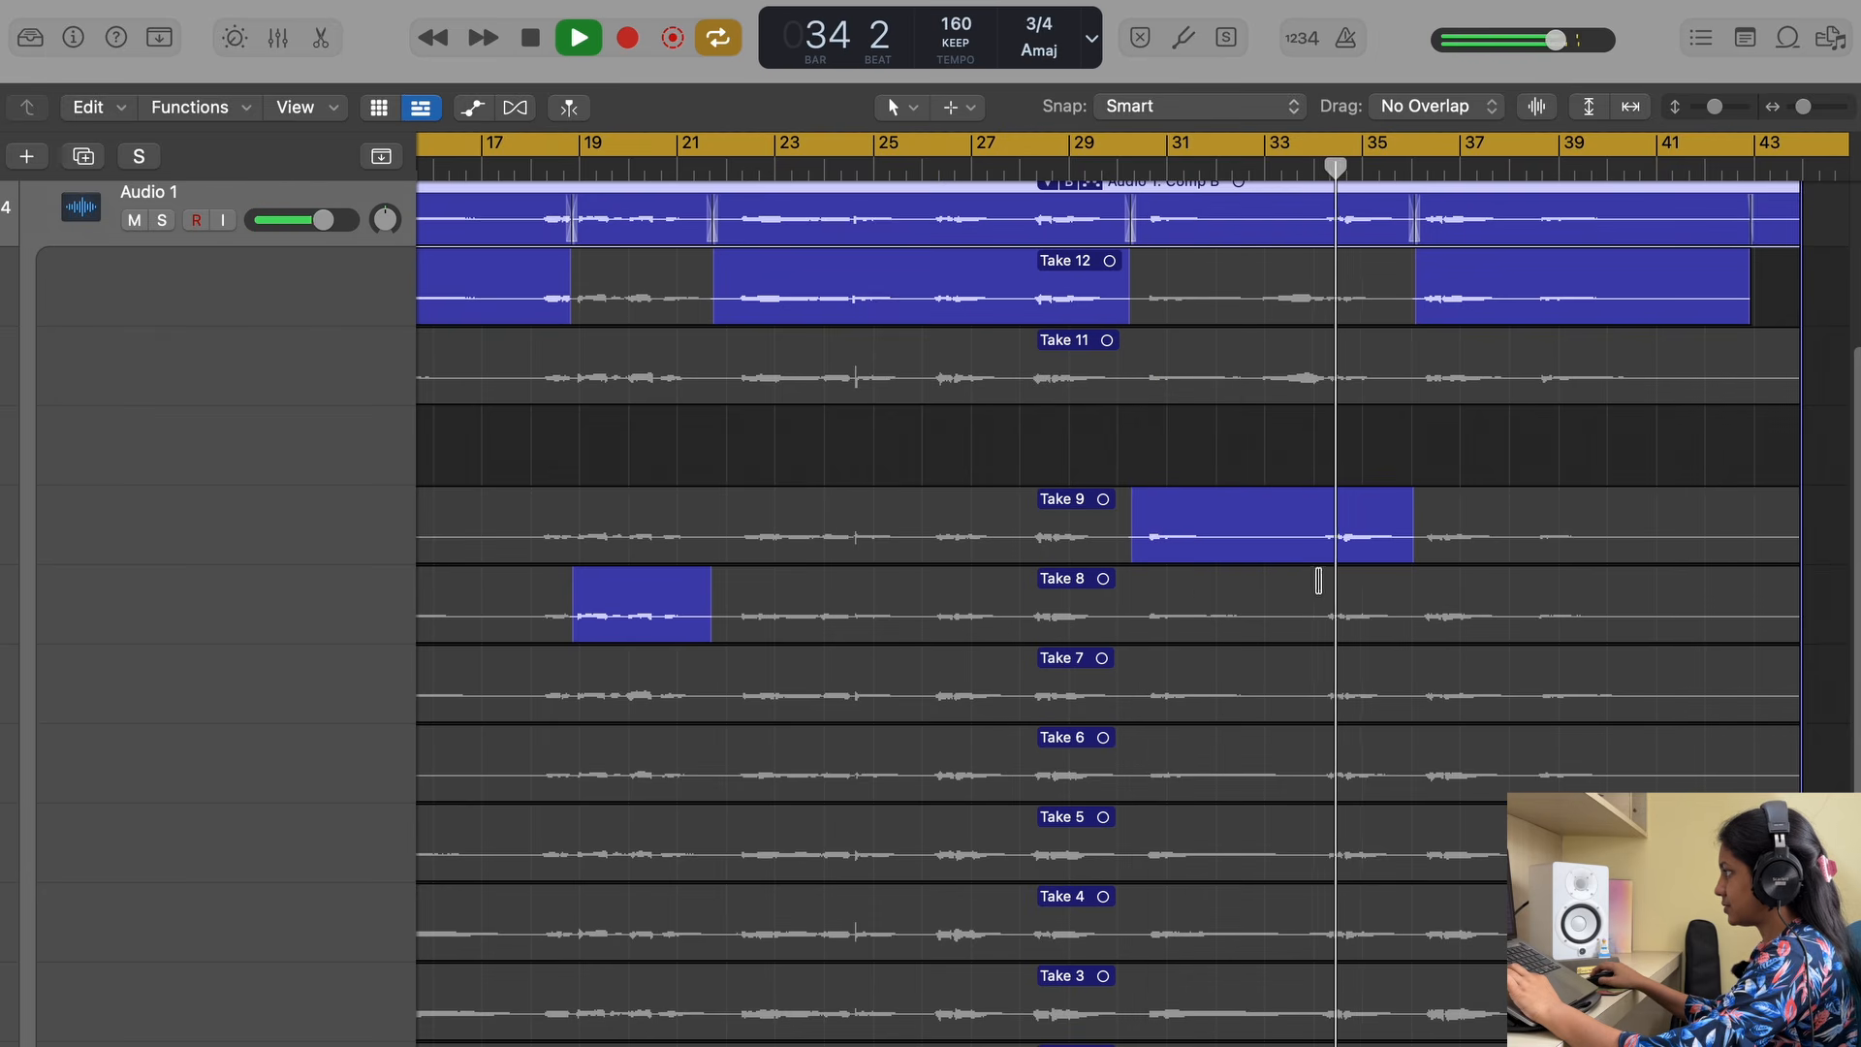
pyautogui.press('space')
pyautogui.press('space')
pyautogui.scroll(-3, 1249, 388)
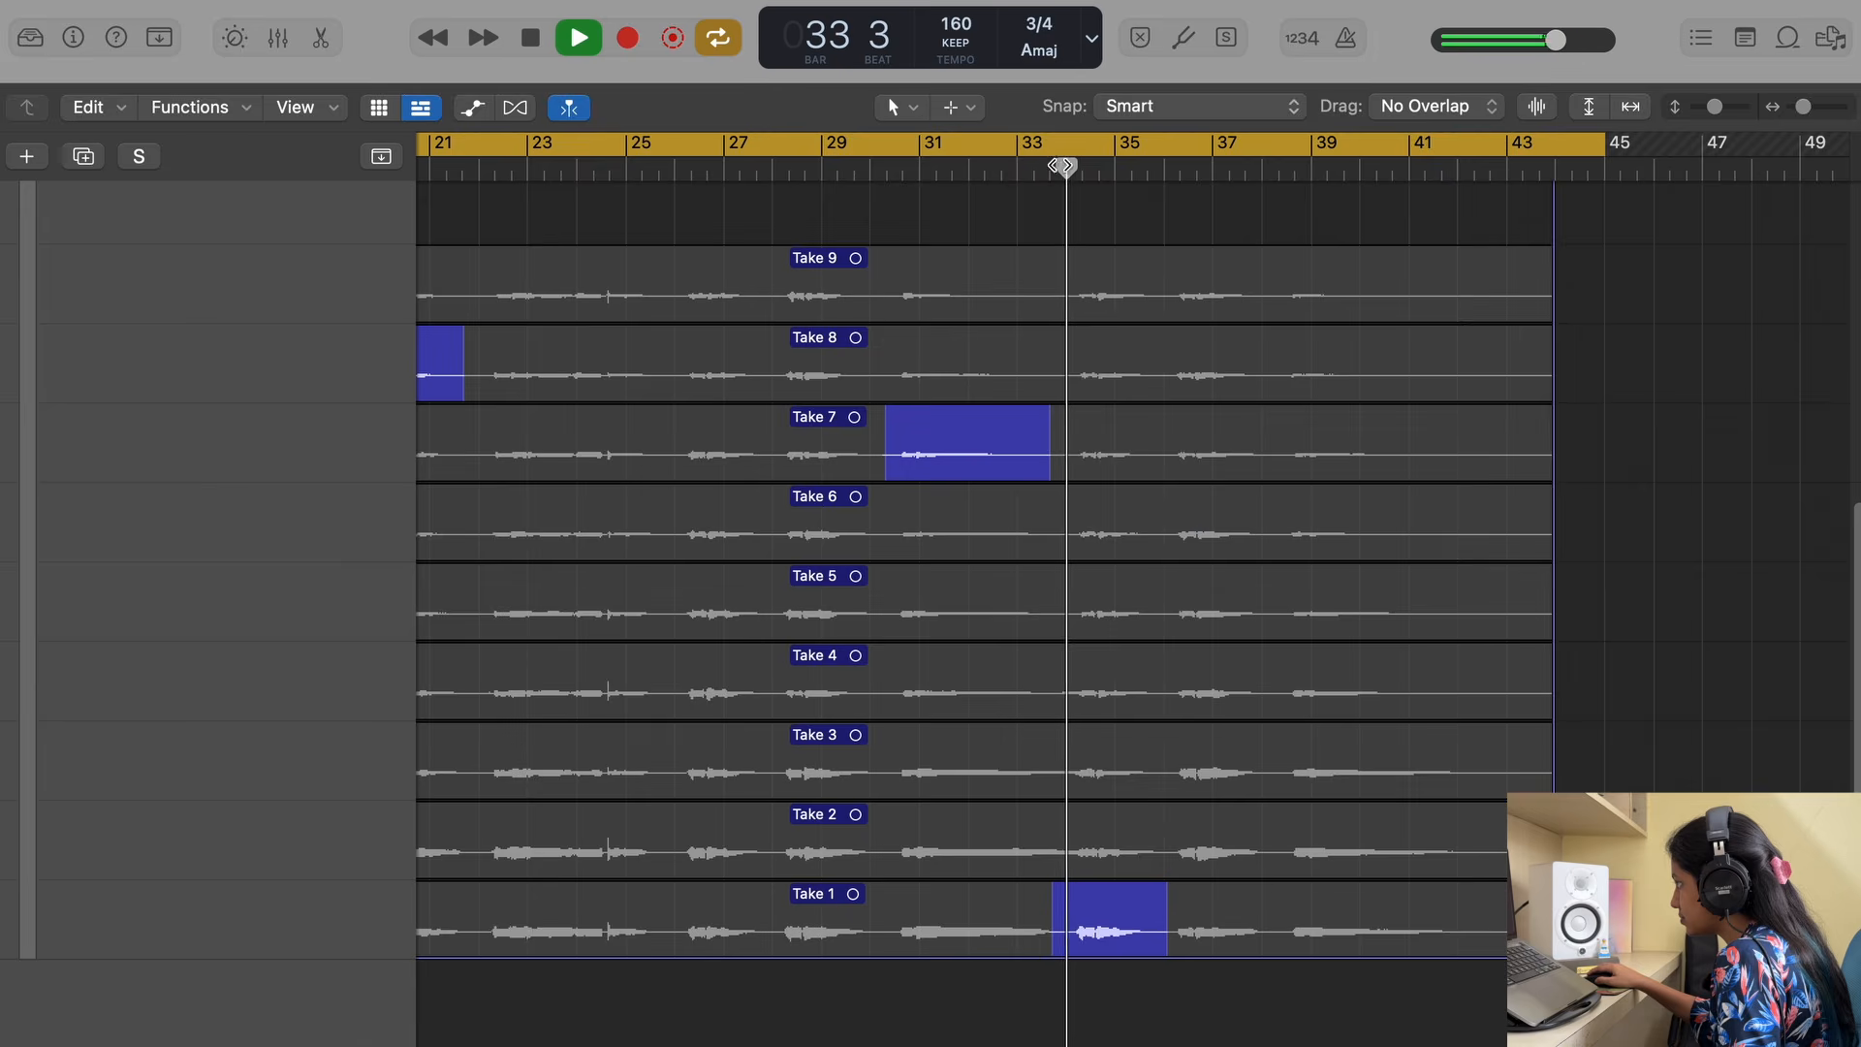
# Audition Takes 11 and 6 for about bars 34 to 36, use Take 5 there, and replay from about bar 34.
pyautogui.scroll(2, 1088, 656)
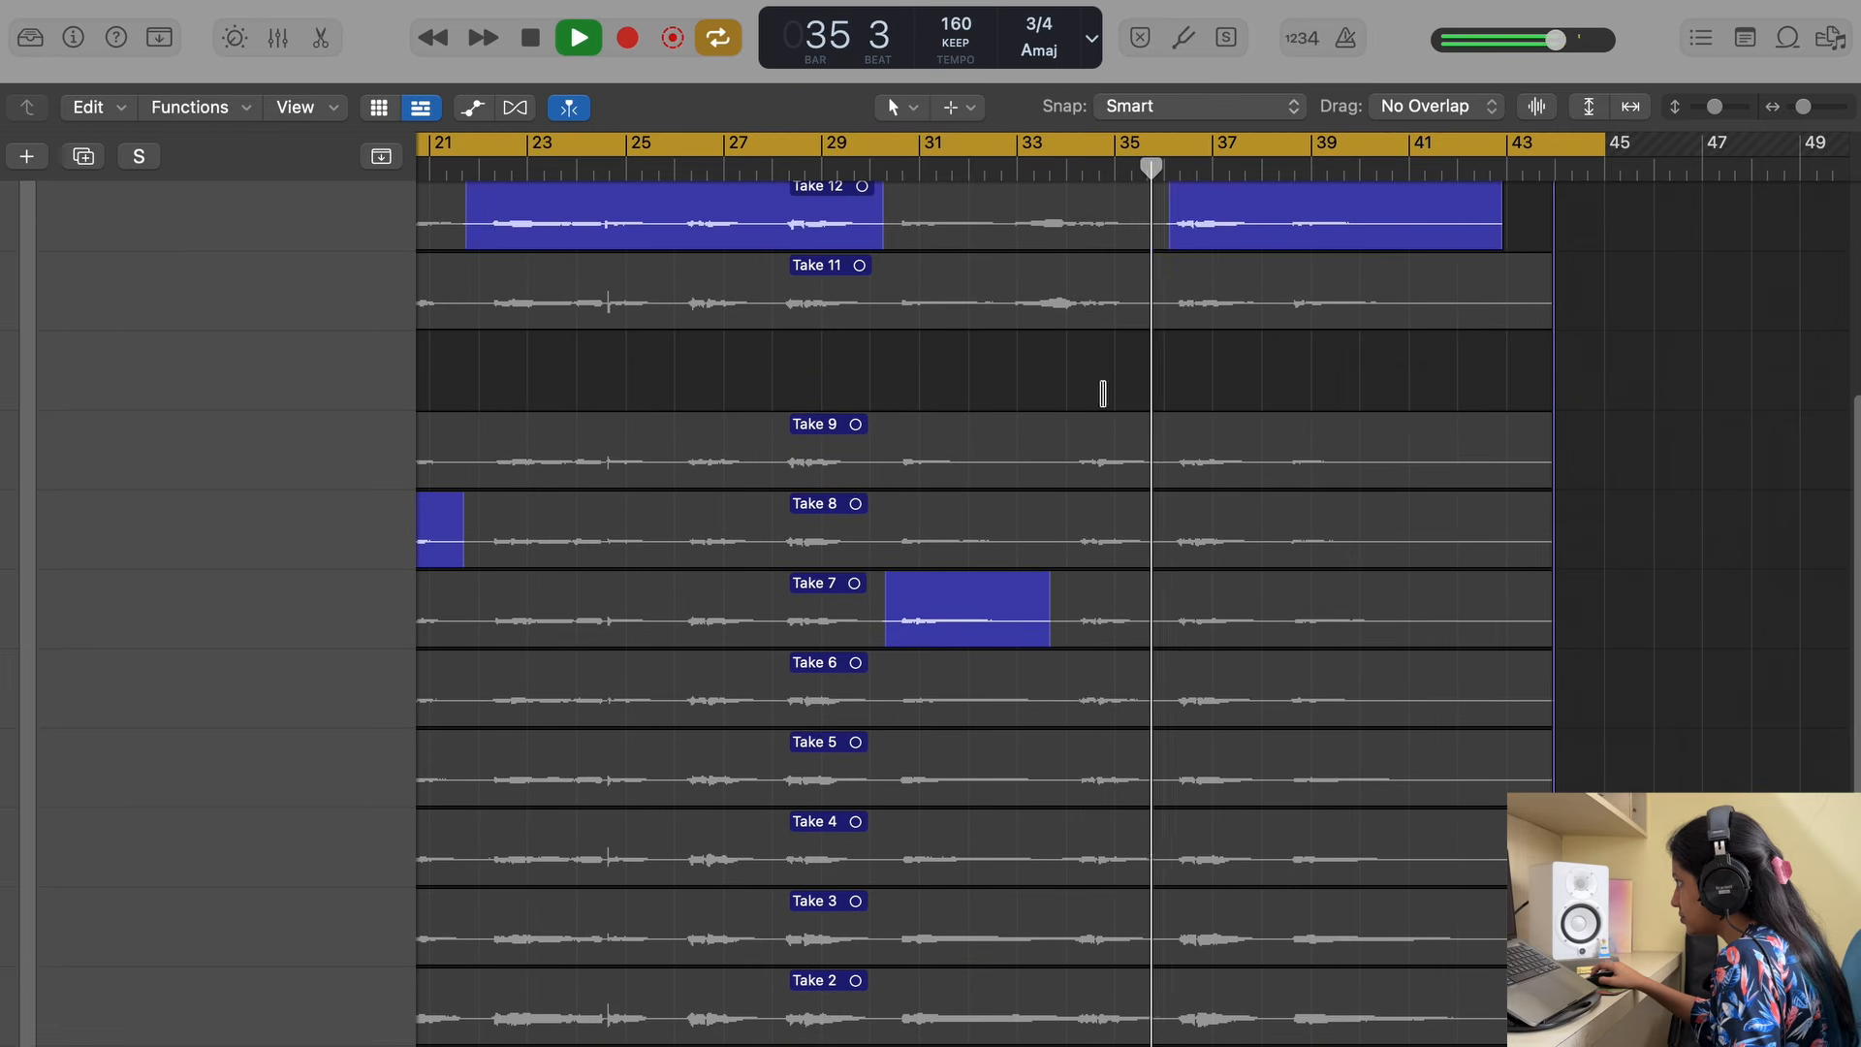
pyautogui.click(1086, 296)
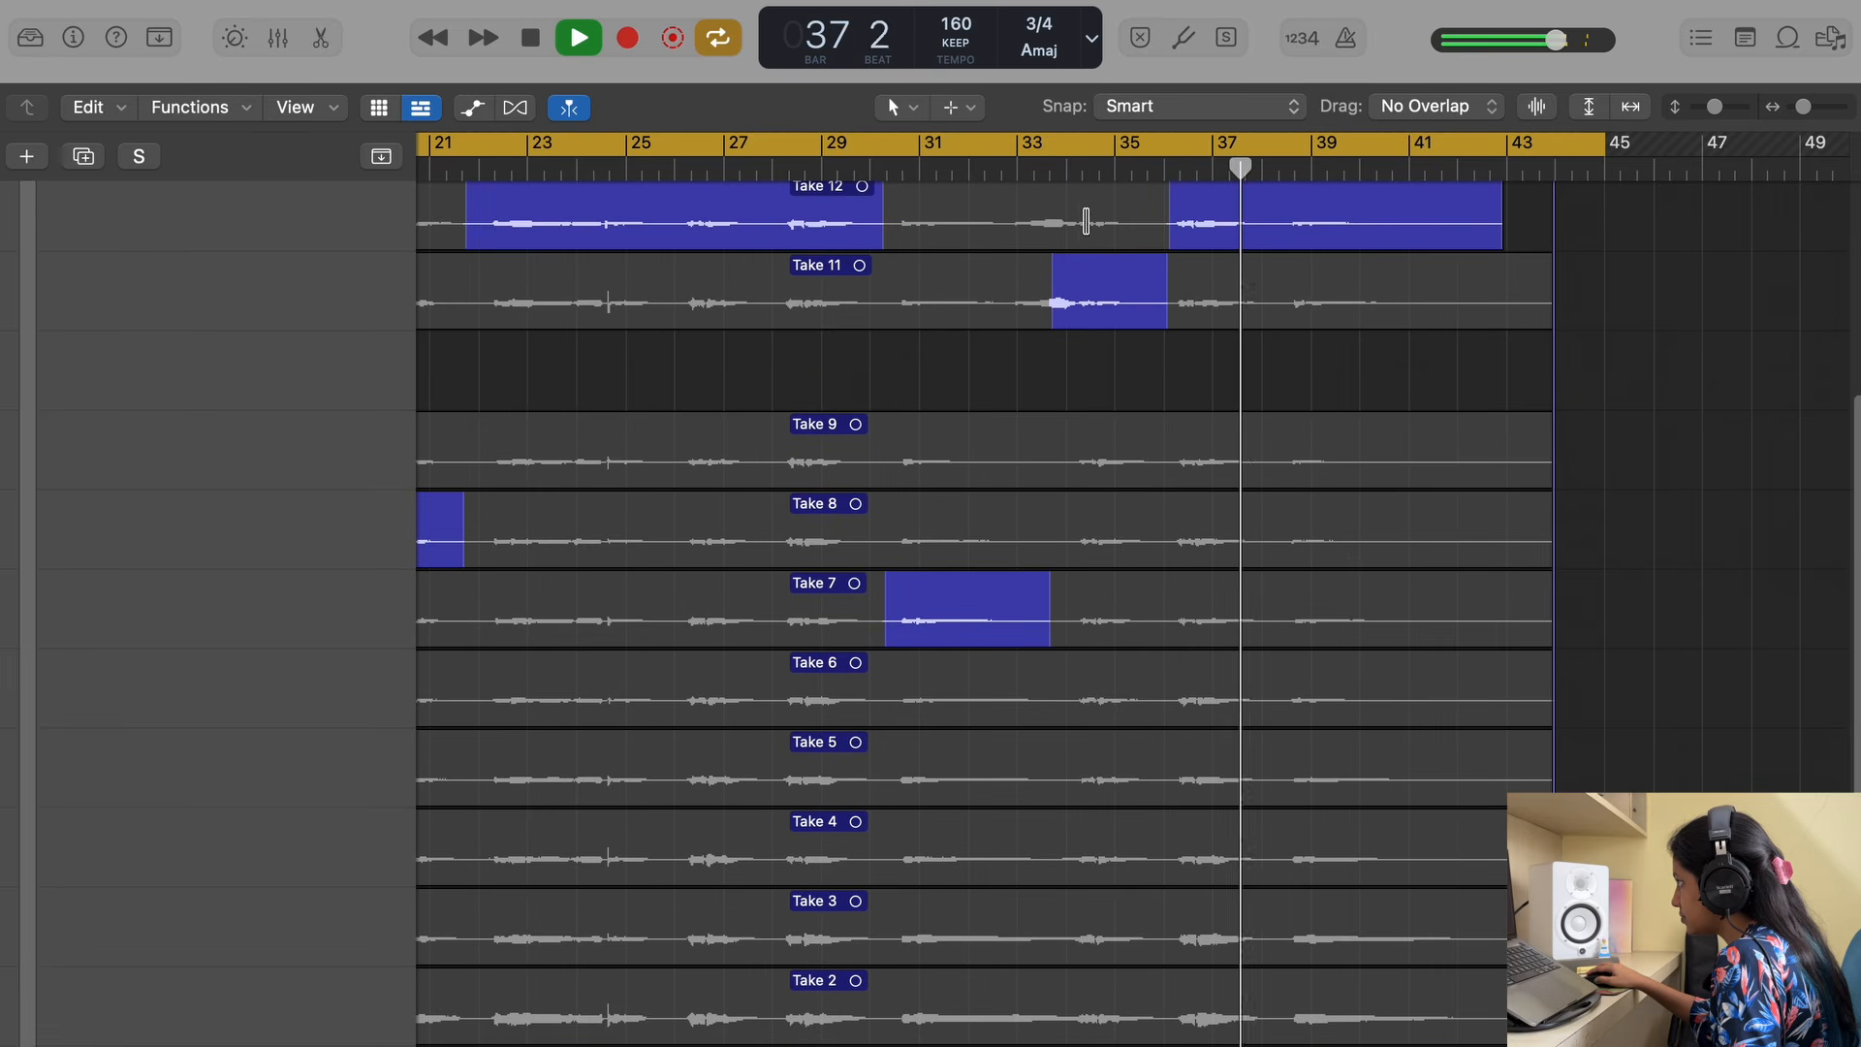
pyautogui.click(1105, 679)
pyautogui.click(1096, 781)
pyautogui.click(1051, 166)
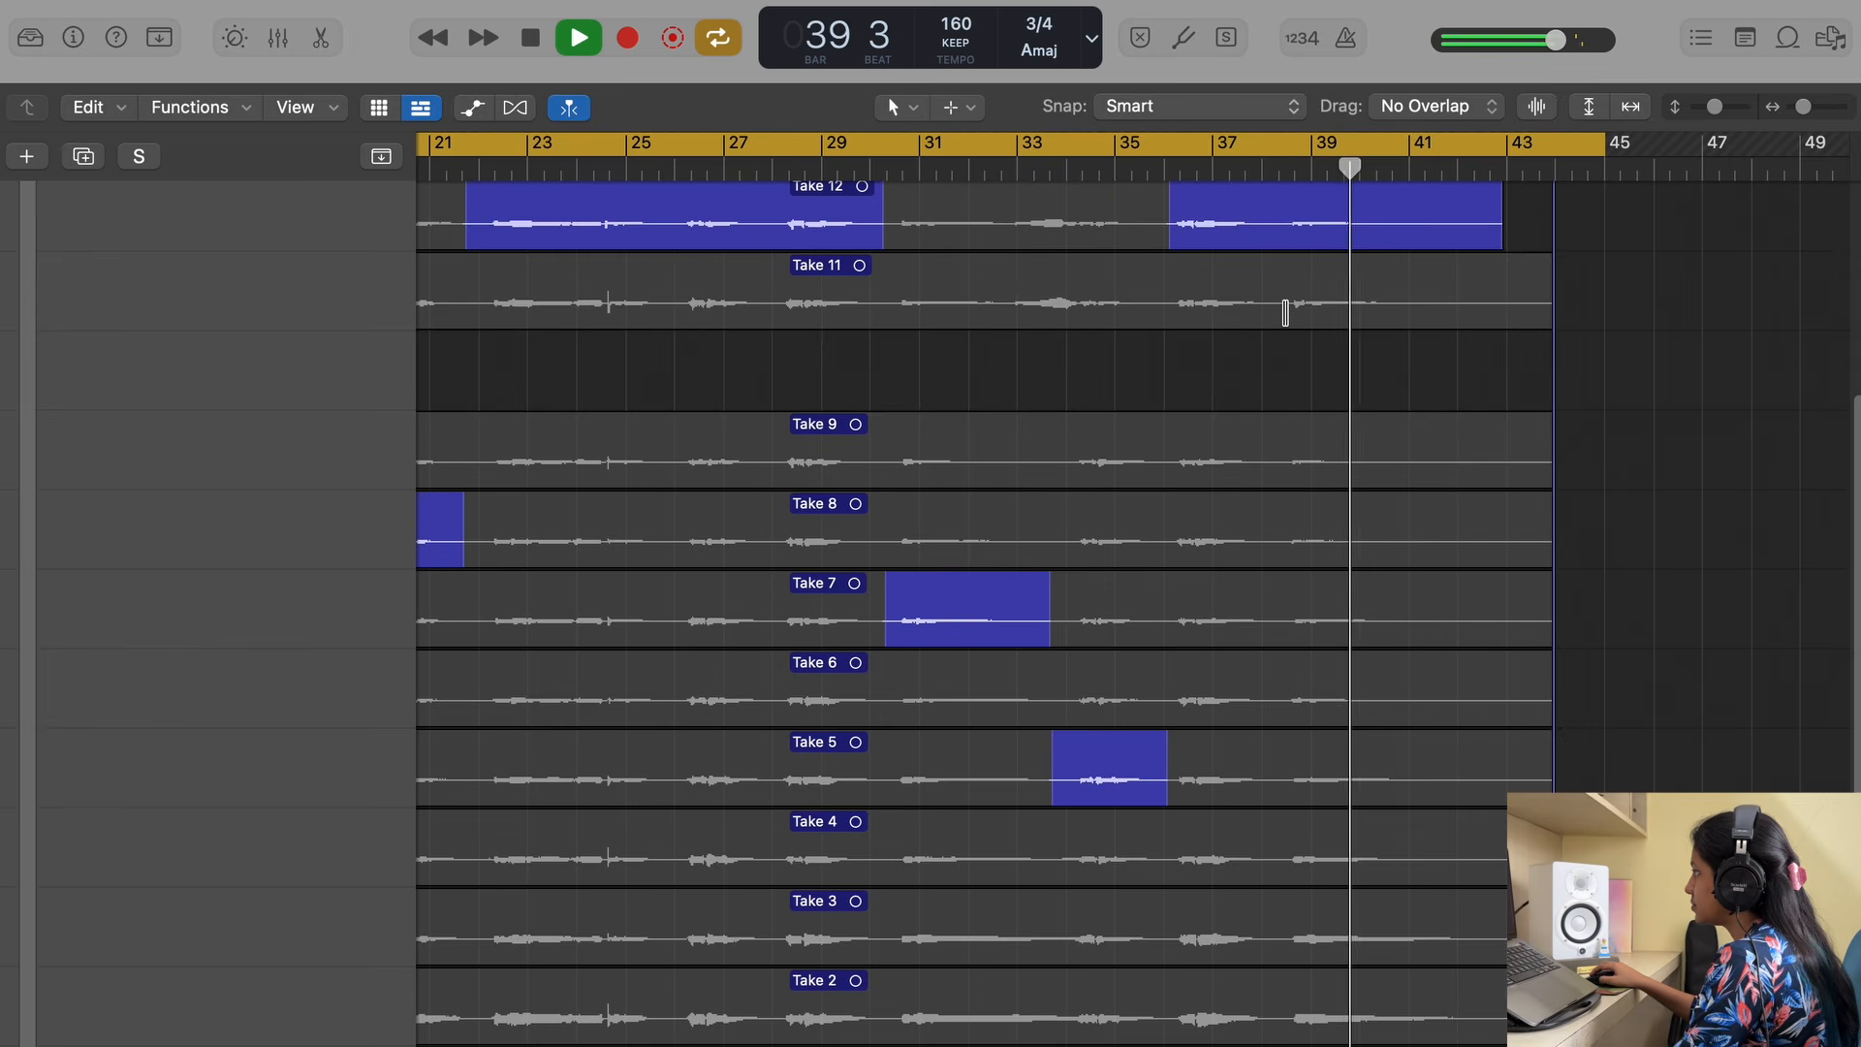
pyautogui.press('space')
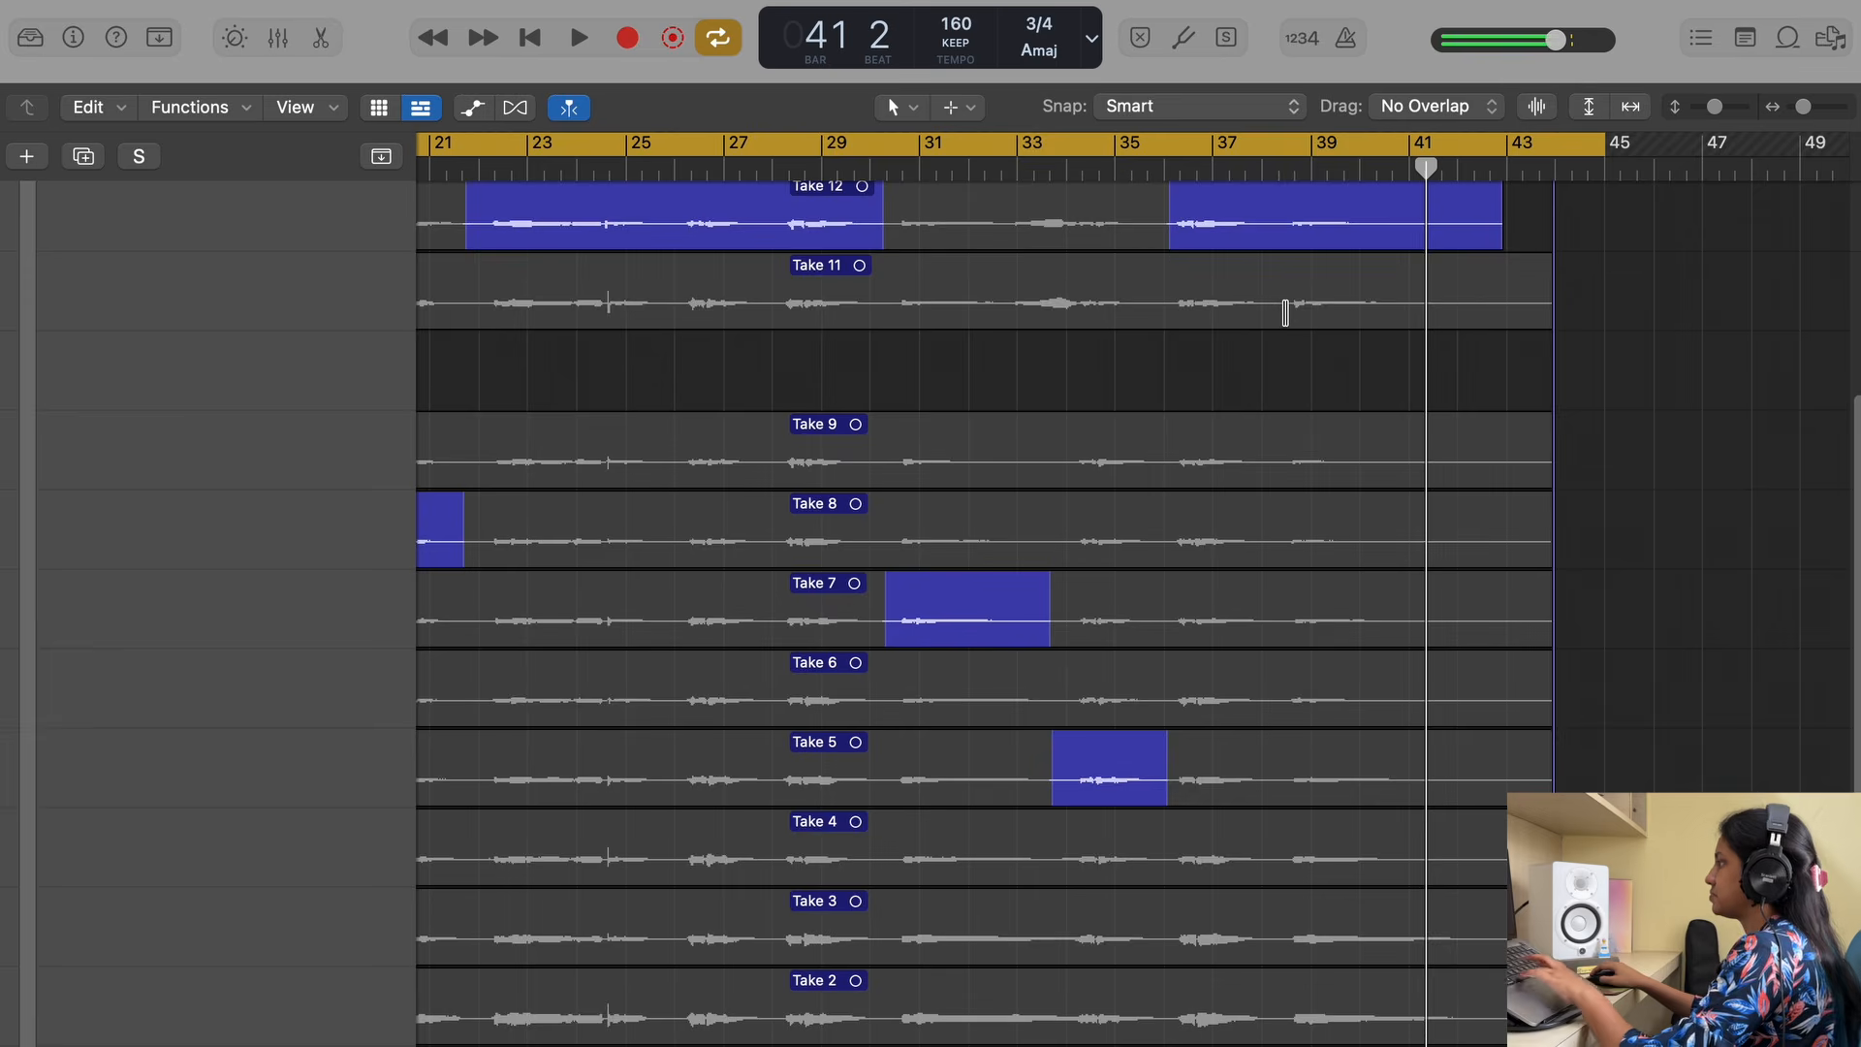
# Fit the whole Audio 1 take folder in view and play the comp with the backing tracks.
pyautogui.press('super+Left')
pyautogui.press('super+Left')
pyautogui.press('super+Left')
pyautogui.press('super+Left')
pyautogui.press('super+Up')
pyautogui.press('super+Right')
pyautogui.press('super+Right')
pyautogui.press('super+Right')
pyautogui.press('super+Right')
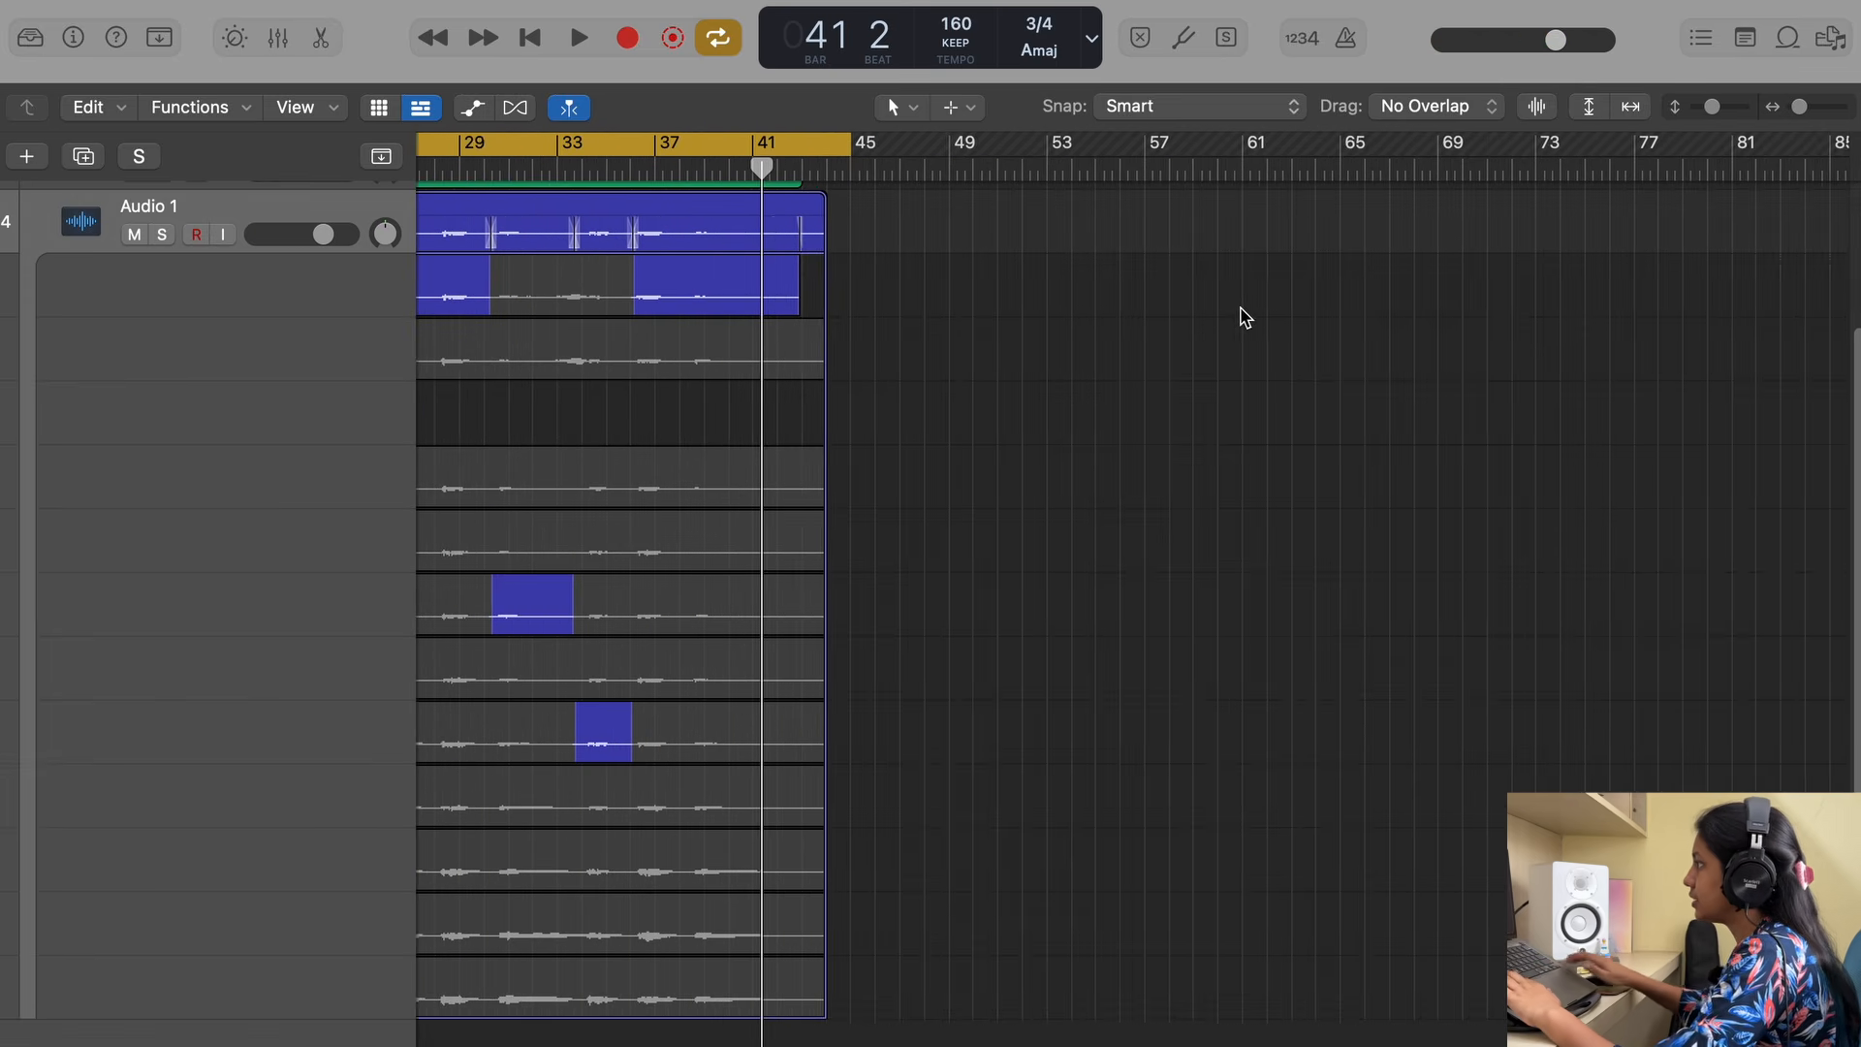
pyautogui.hscroll(-3, 969, 388)
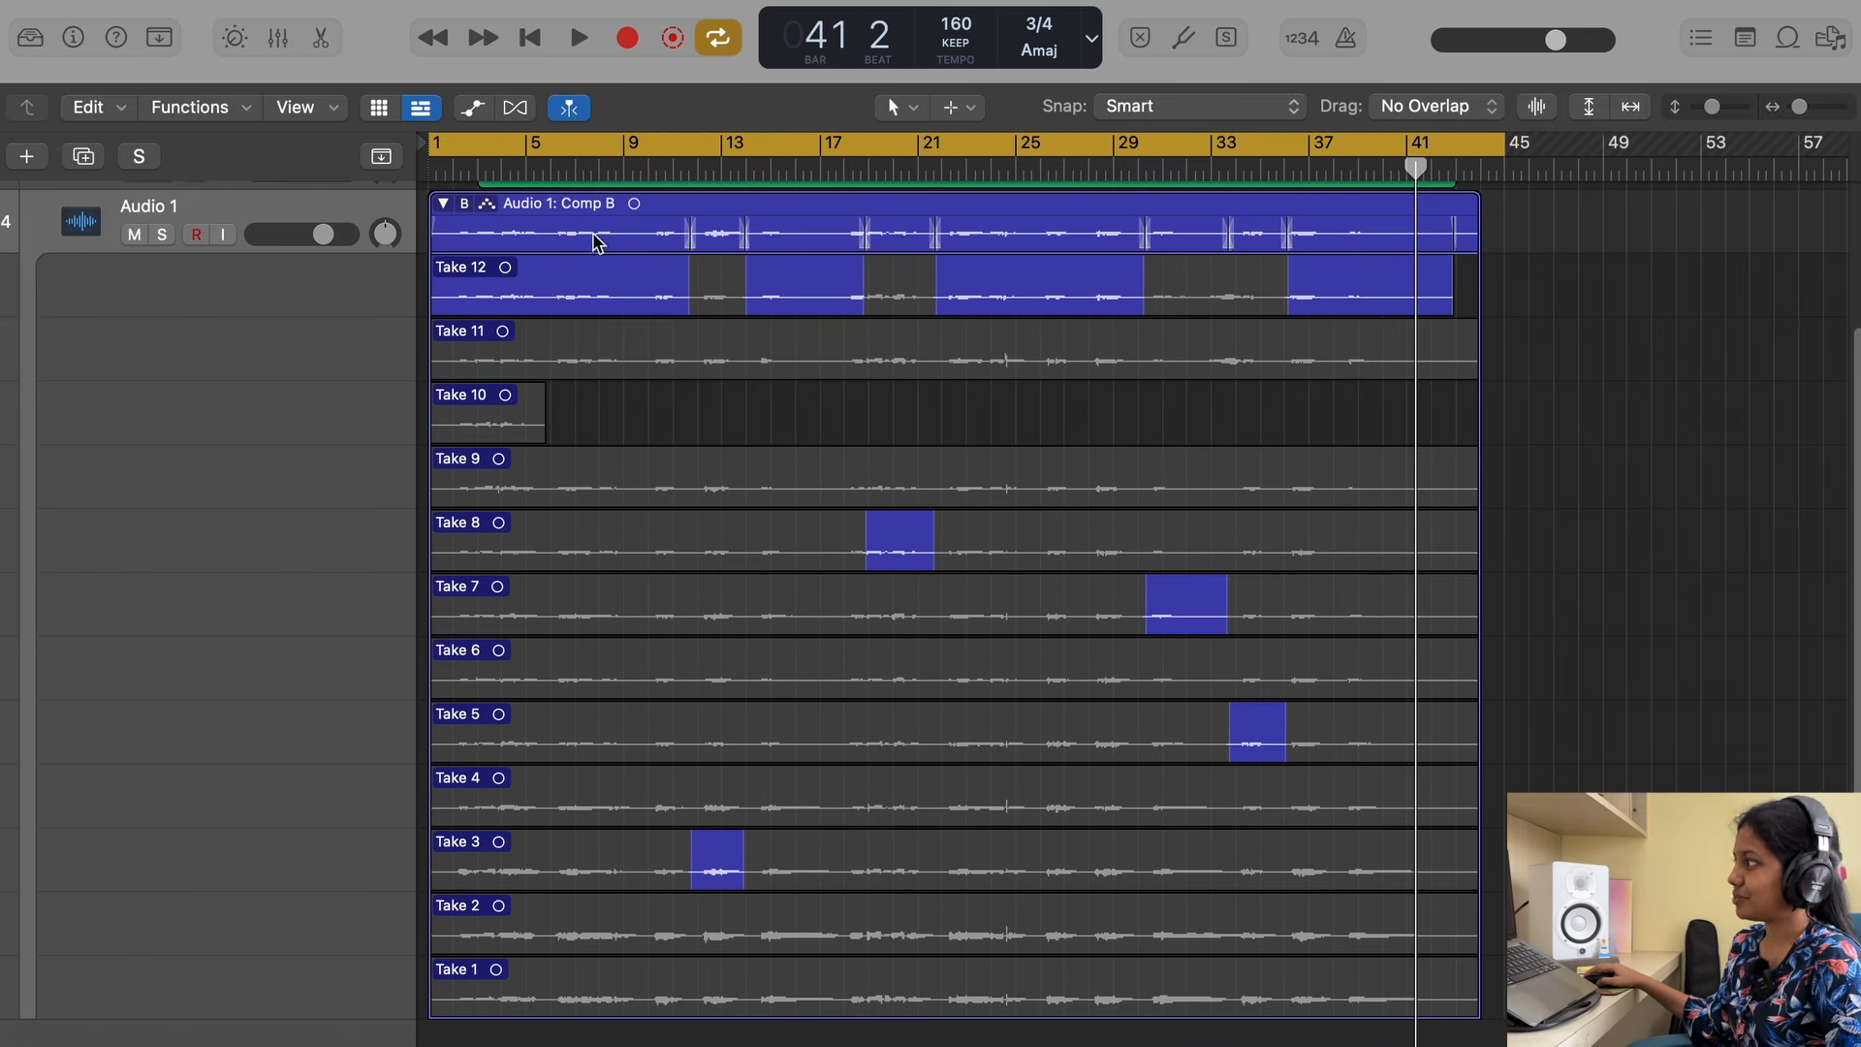
pyautogui.press('space')
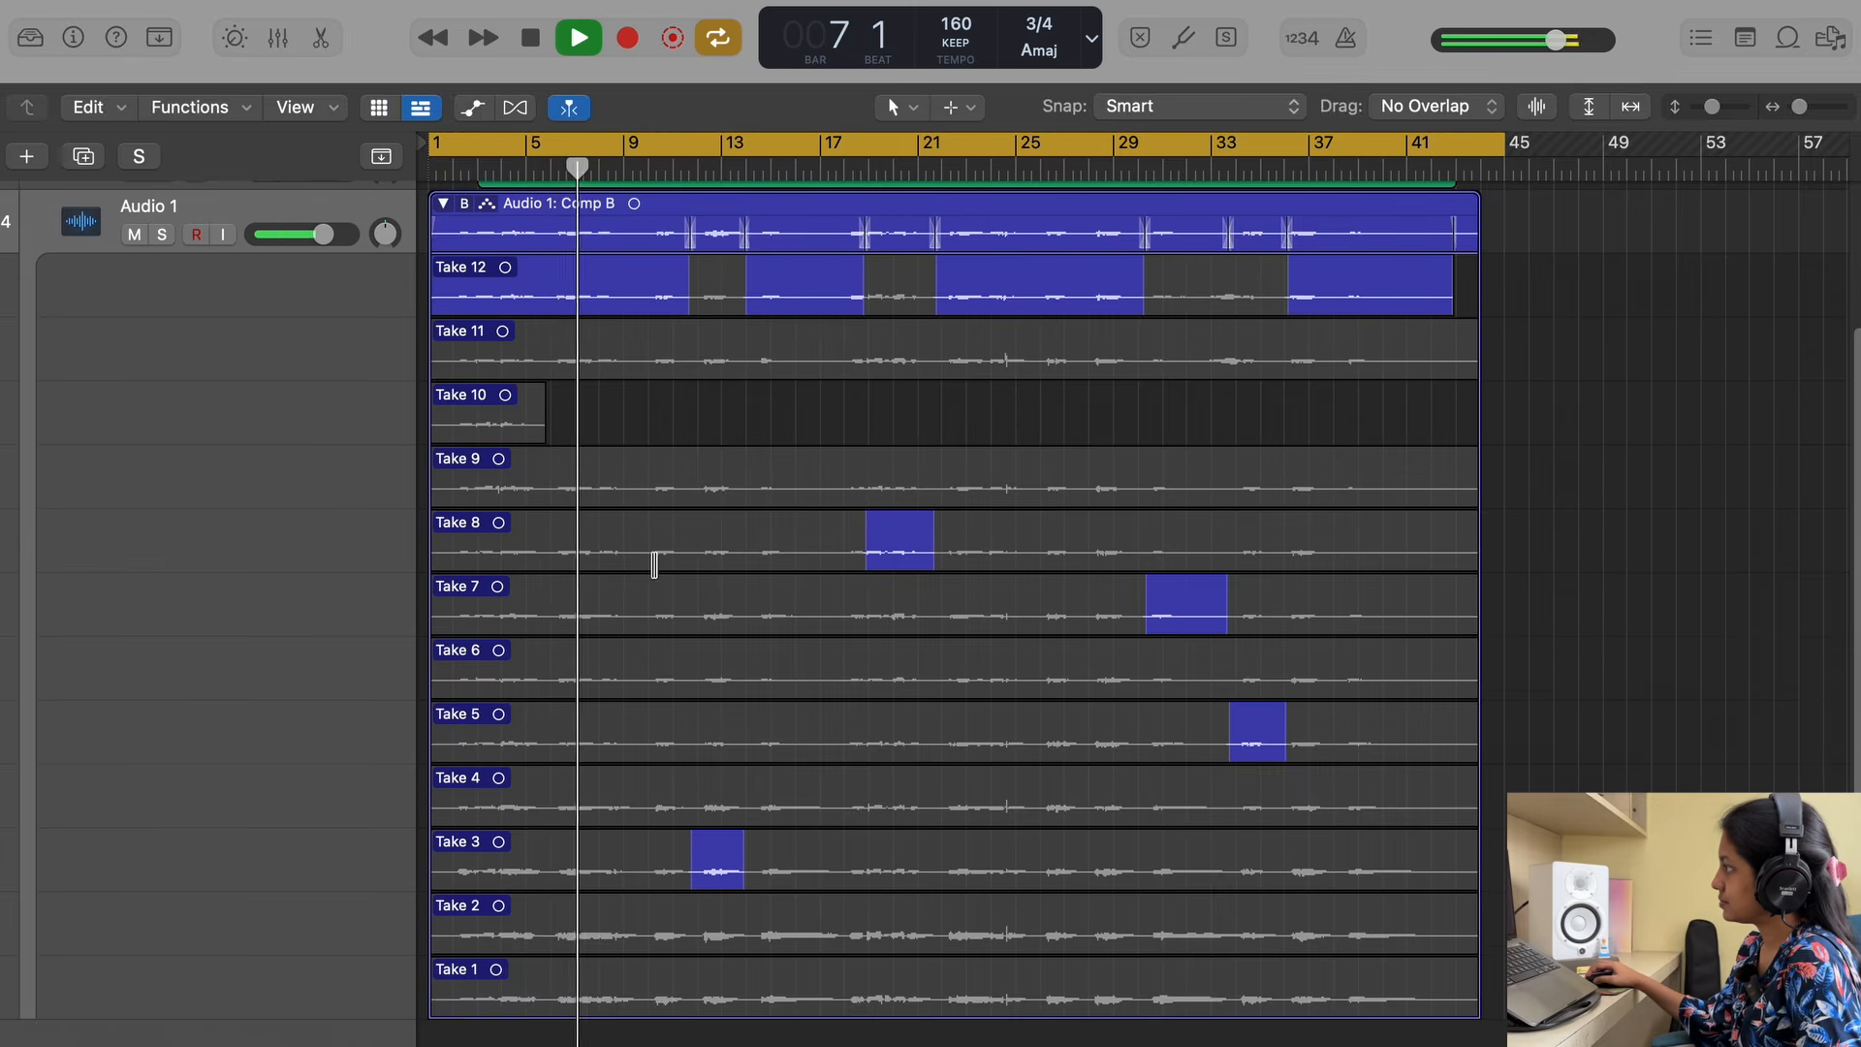
pyautogui.scroll(3, 717, 586)
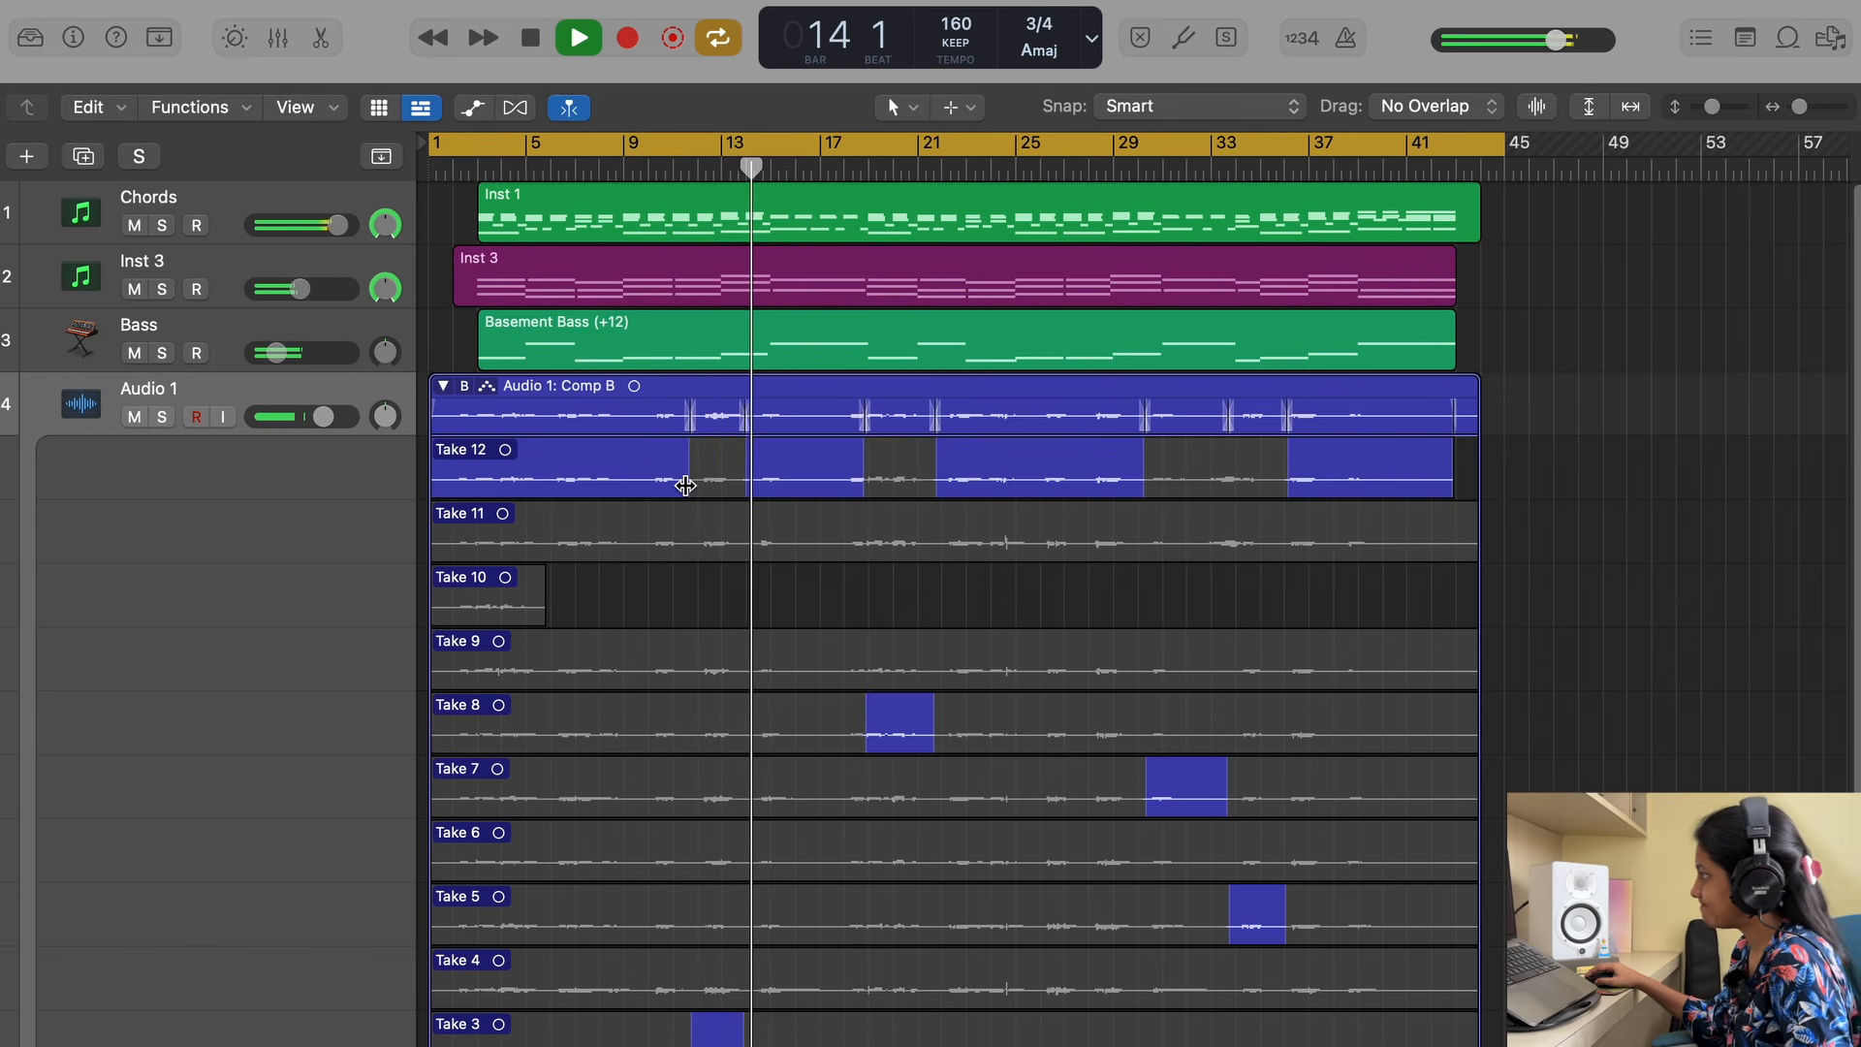
# Move the transition from Take 12 to Take 3 near bar 12 slightly later and replay from about bar 10.
pyautogui.click(641, 167)
pyautogui.press('super+Right')
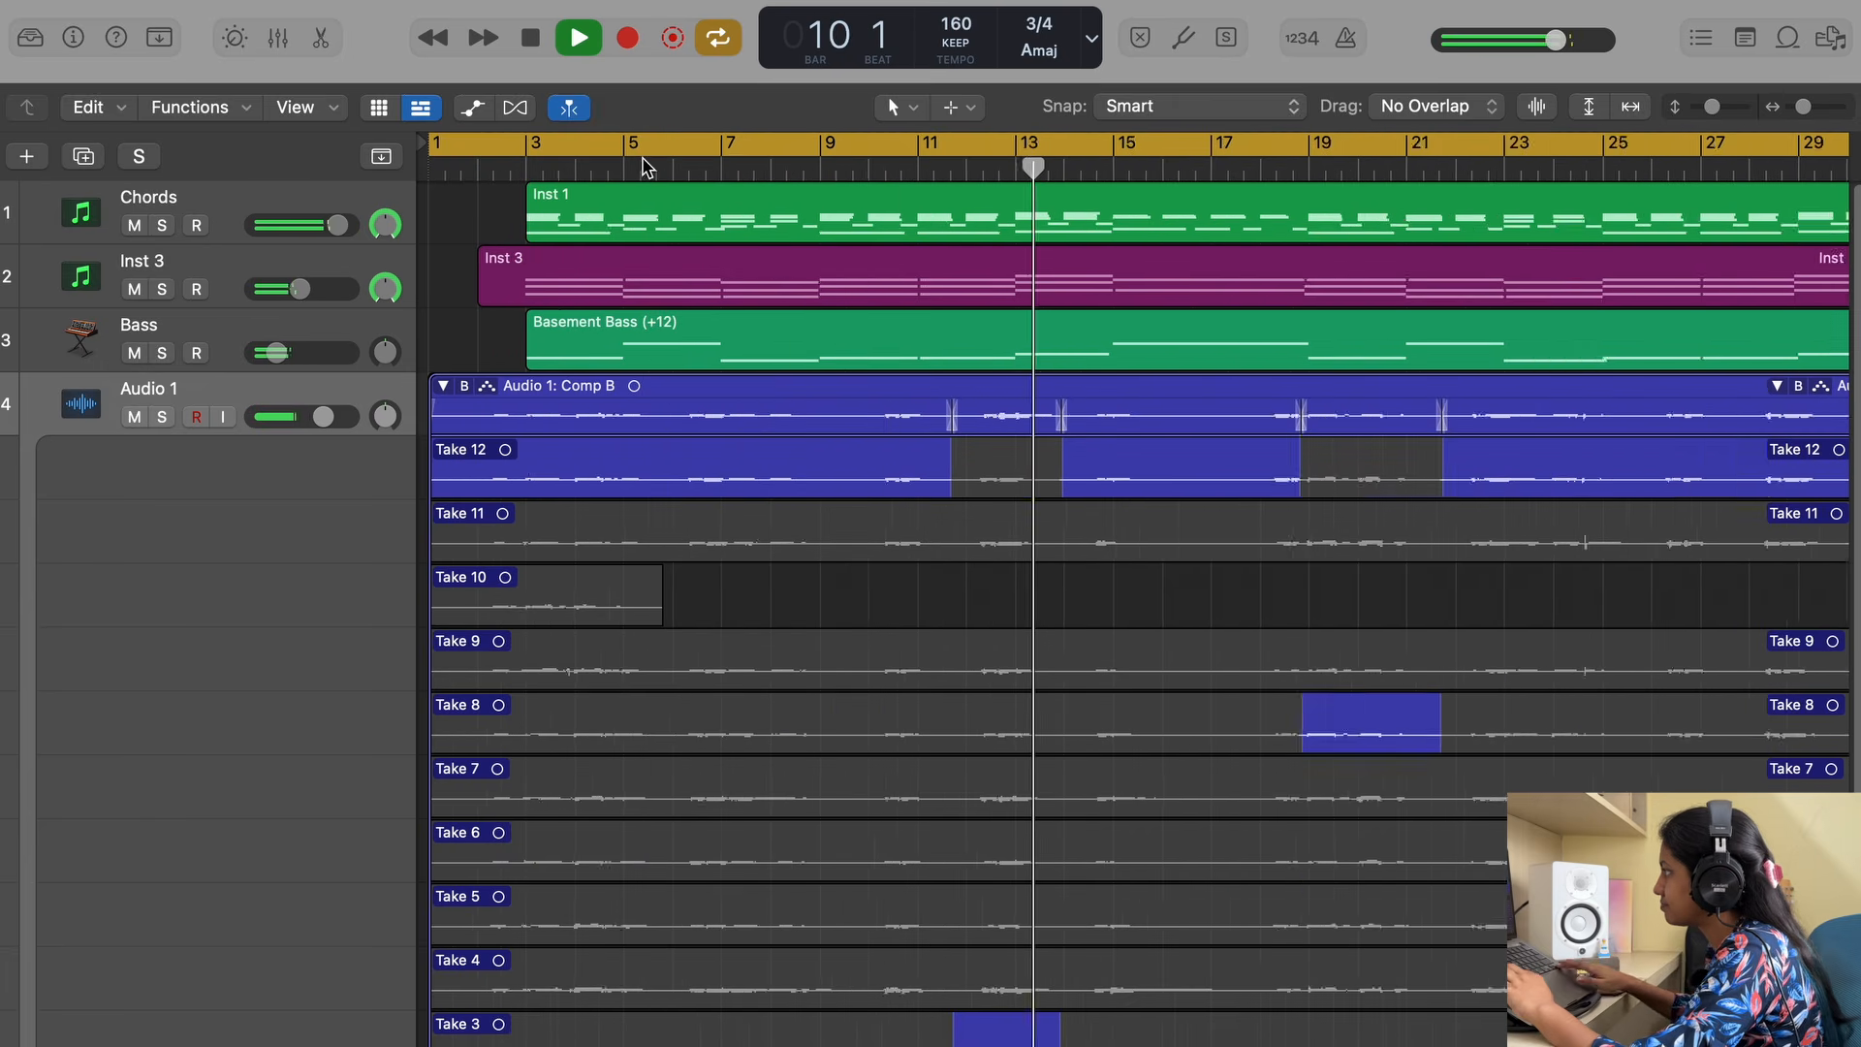
pyautogui.press('super+Right')
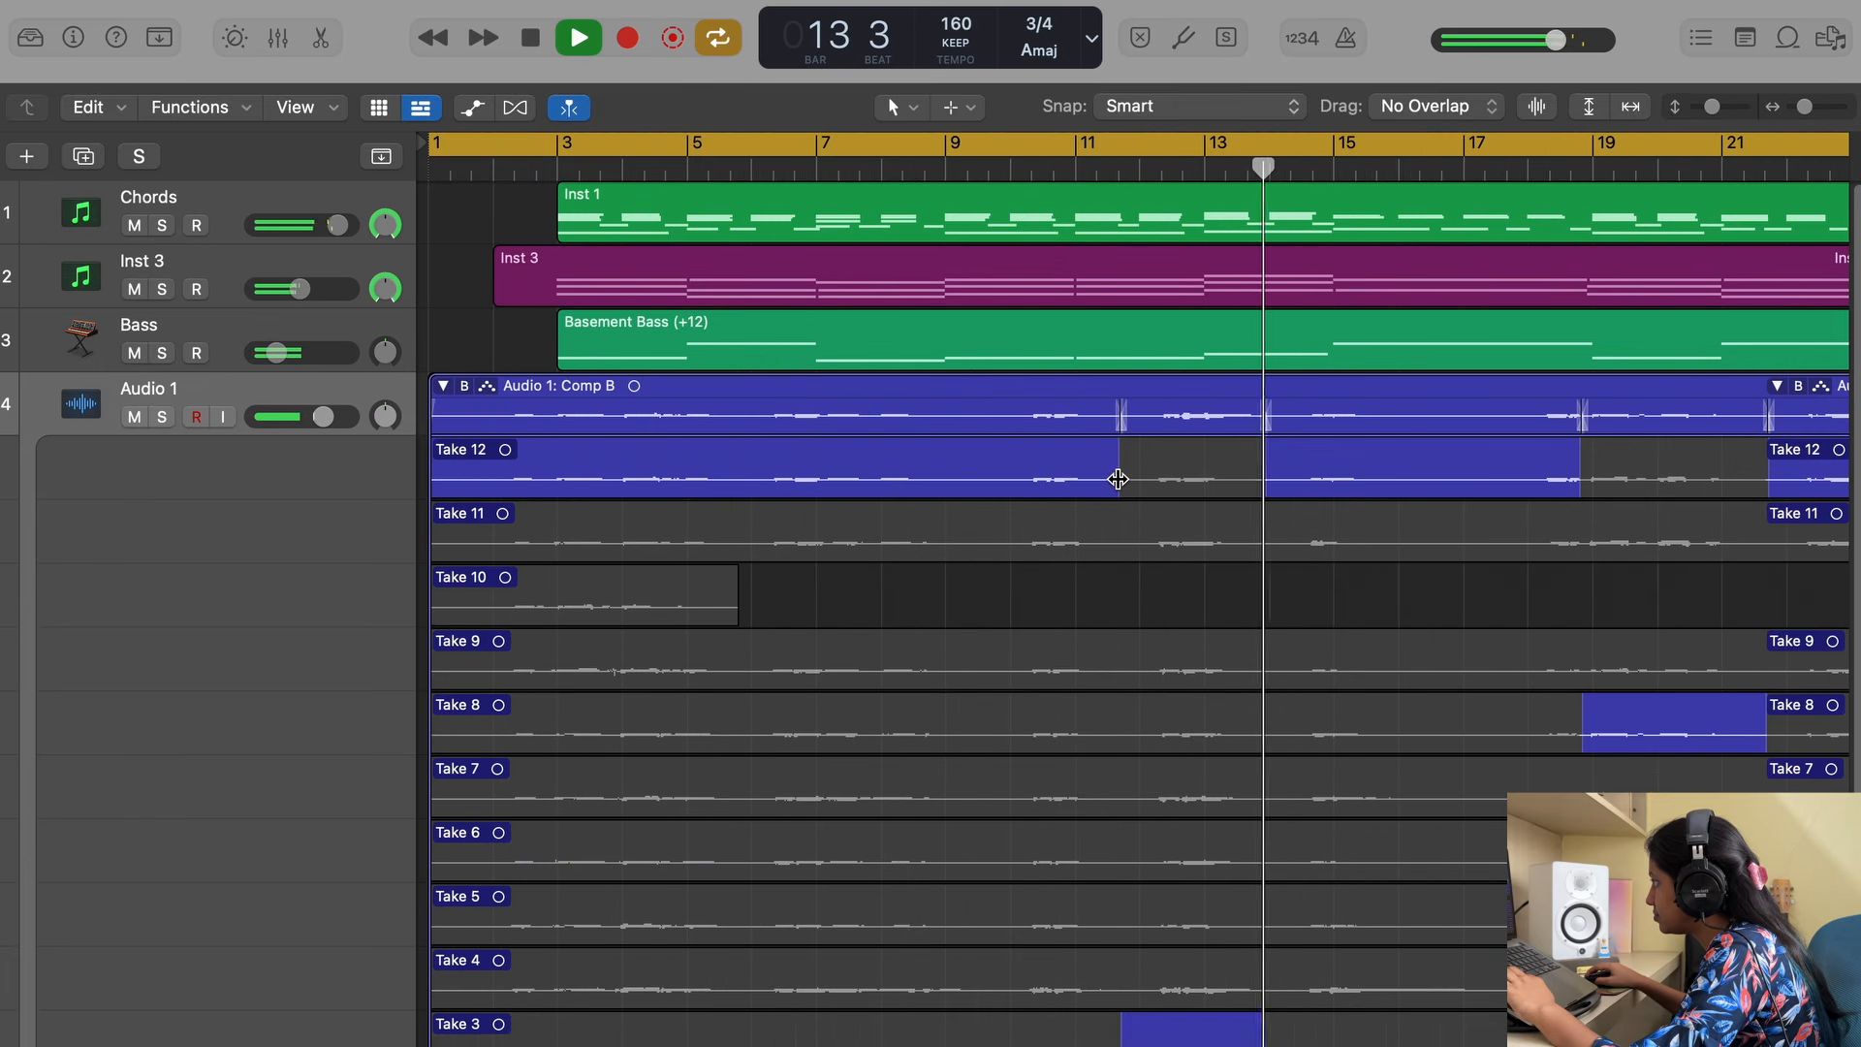
pyautogui.moveTo(1117, 479); pyautogui.dragTo(1126, 478)
pyautogui.press('space')
pyautogui.click(1021, 176)
pyautogui.press('space')
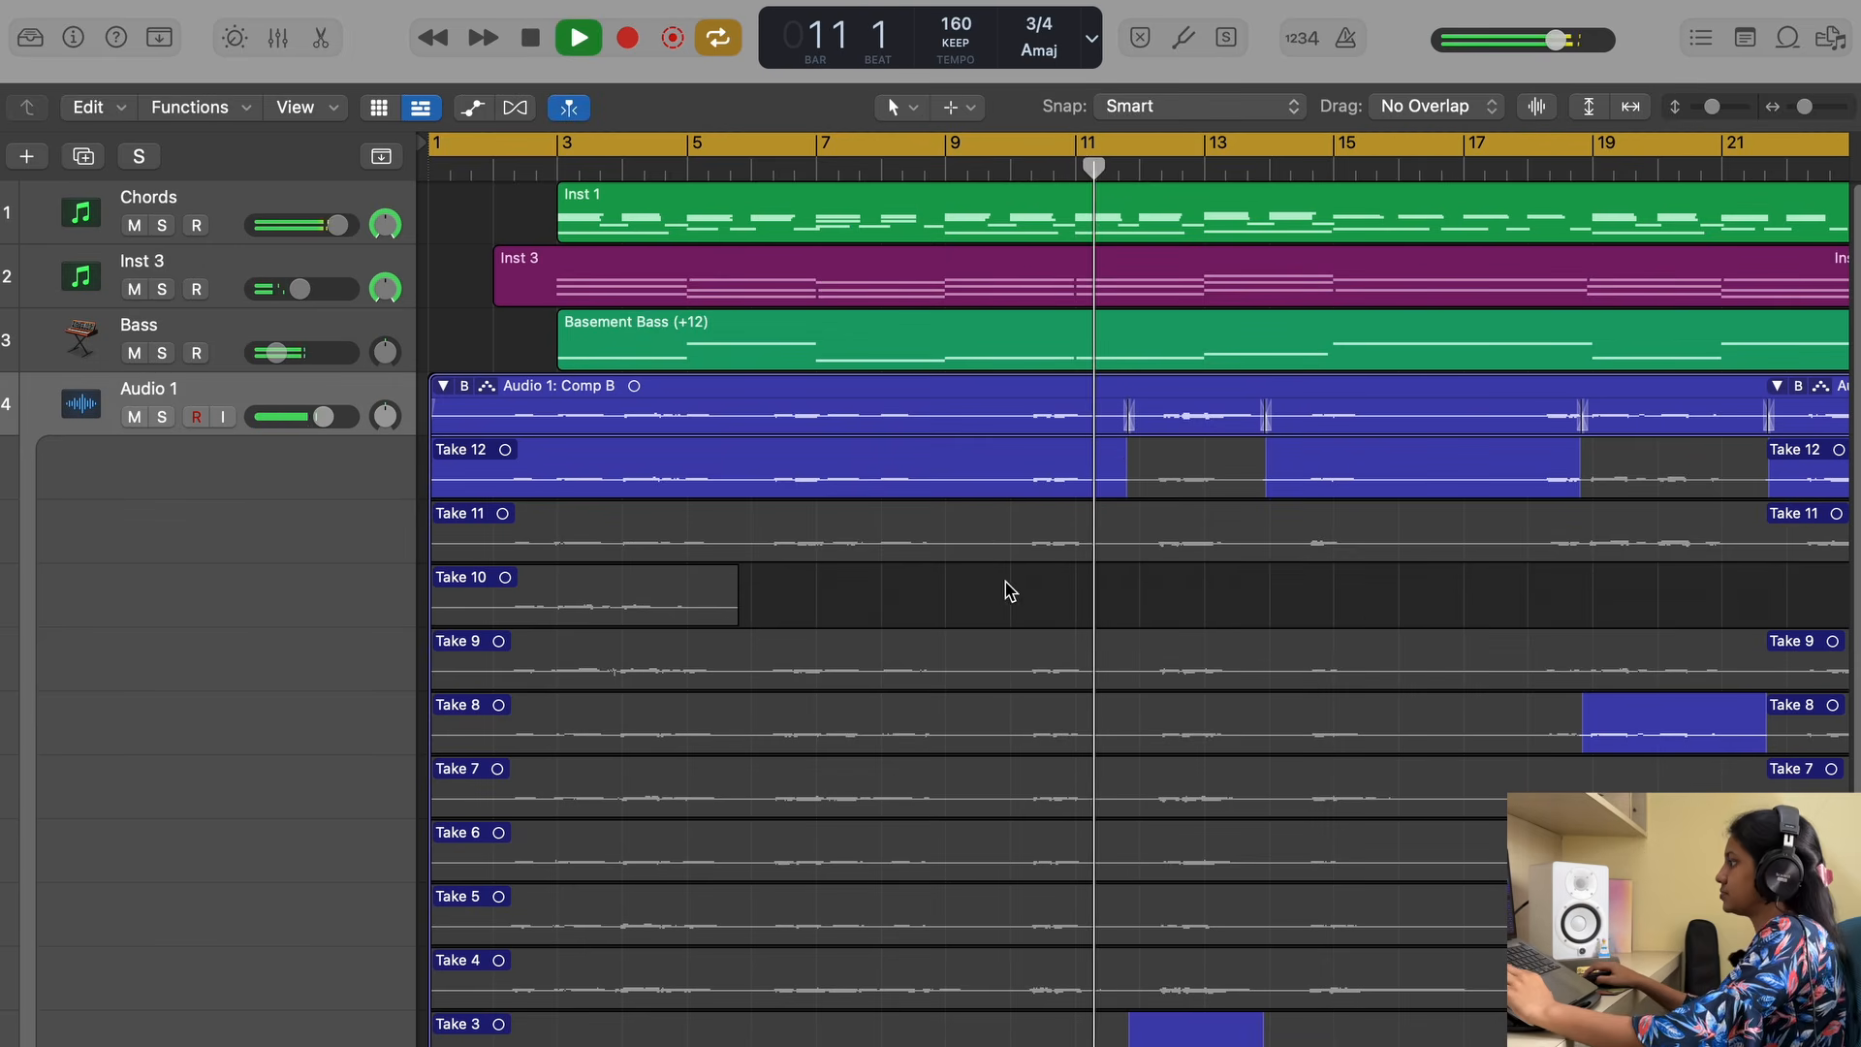
# Listen through the rest of the comp with the backing tracks and stop playback at about bar 41.
pyautogui.hscroll(5, 1003, 586)
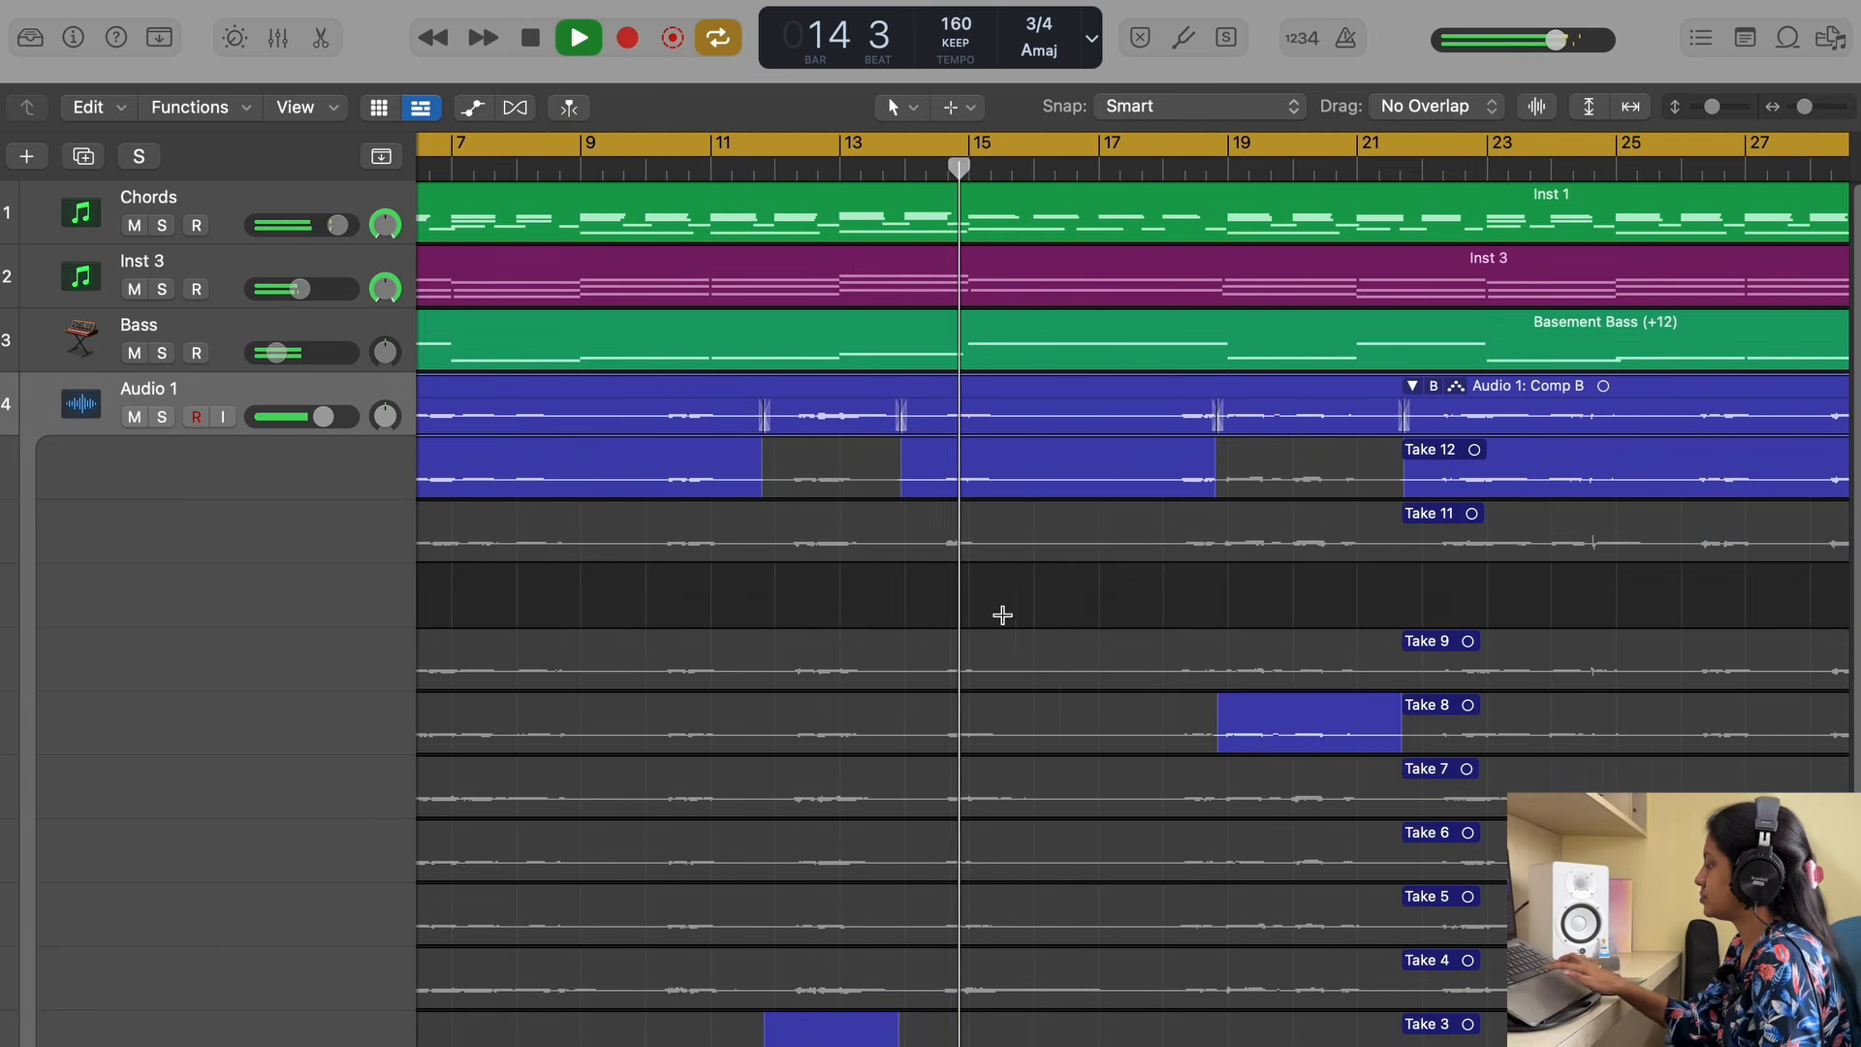
pyautogui.press('super+Left')
pyautogui.press('super+Left')
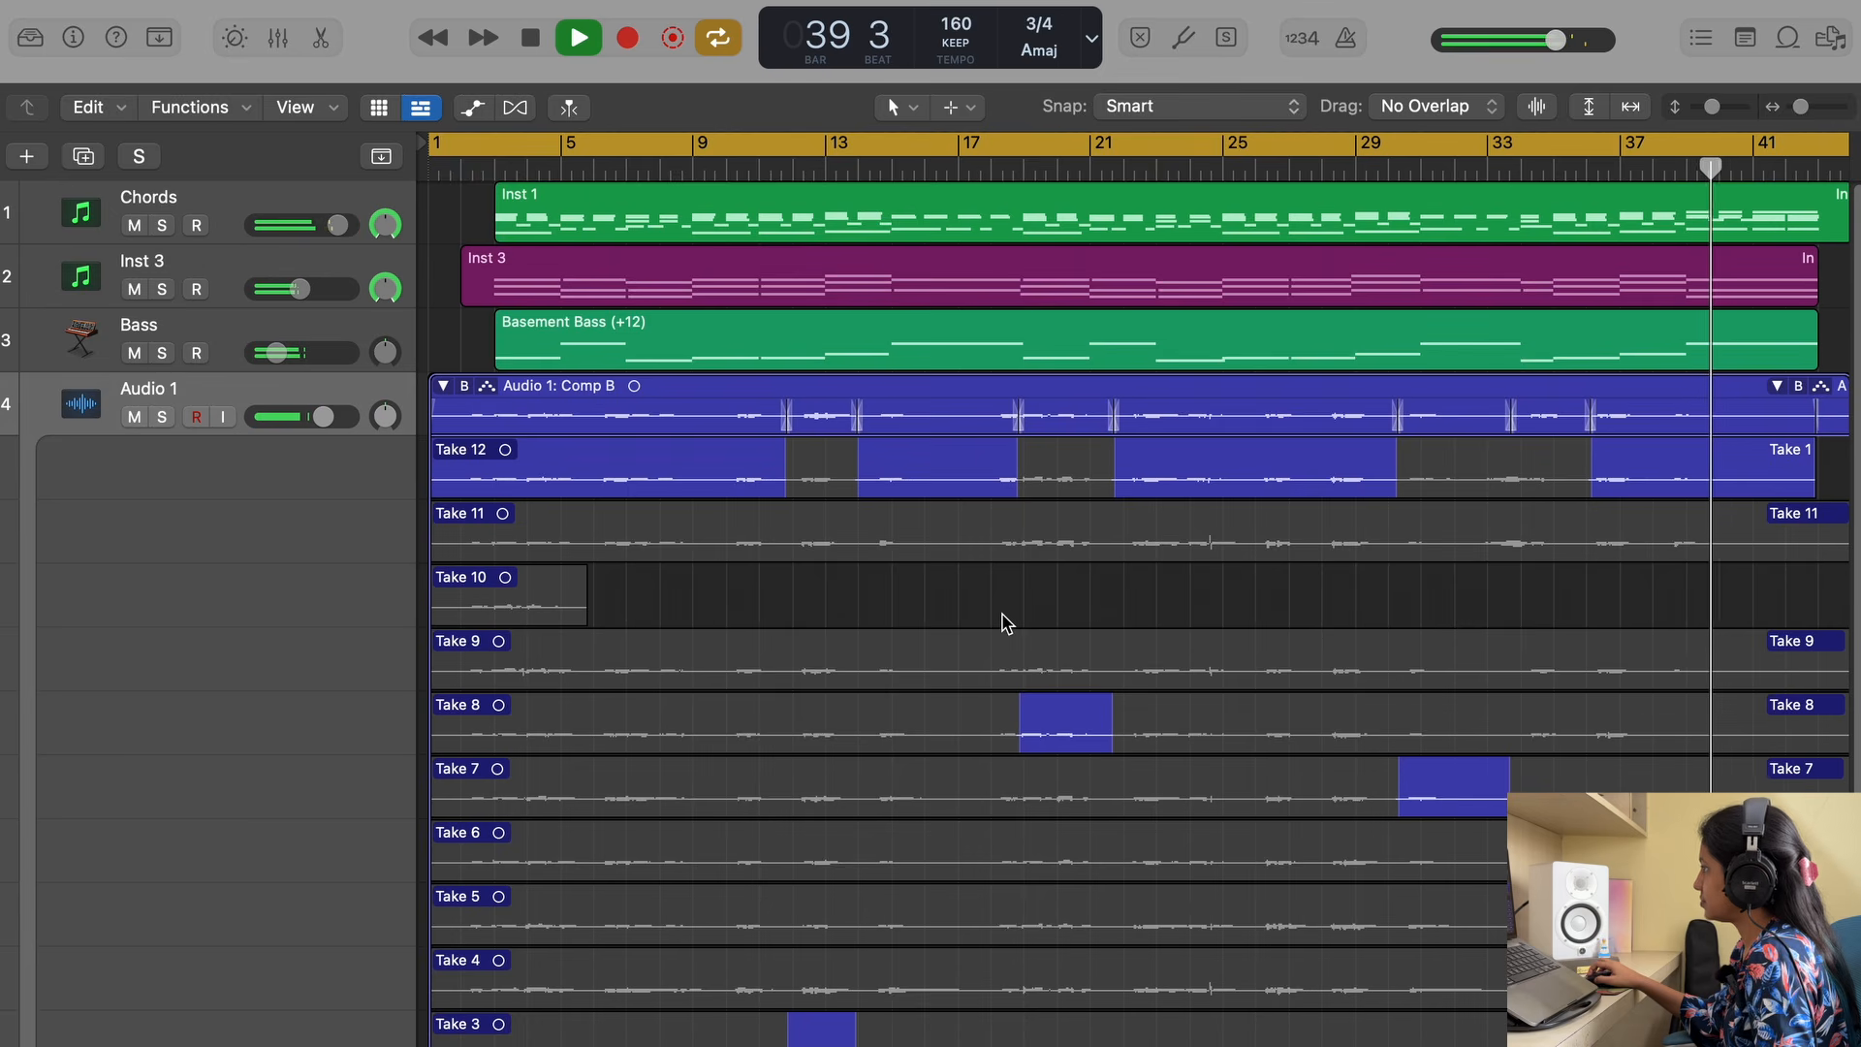
pyautogui.press('super+Left')
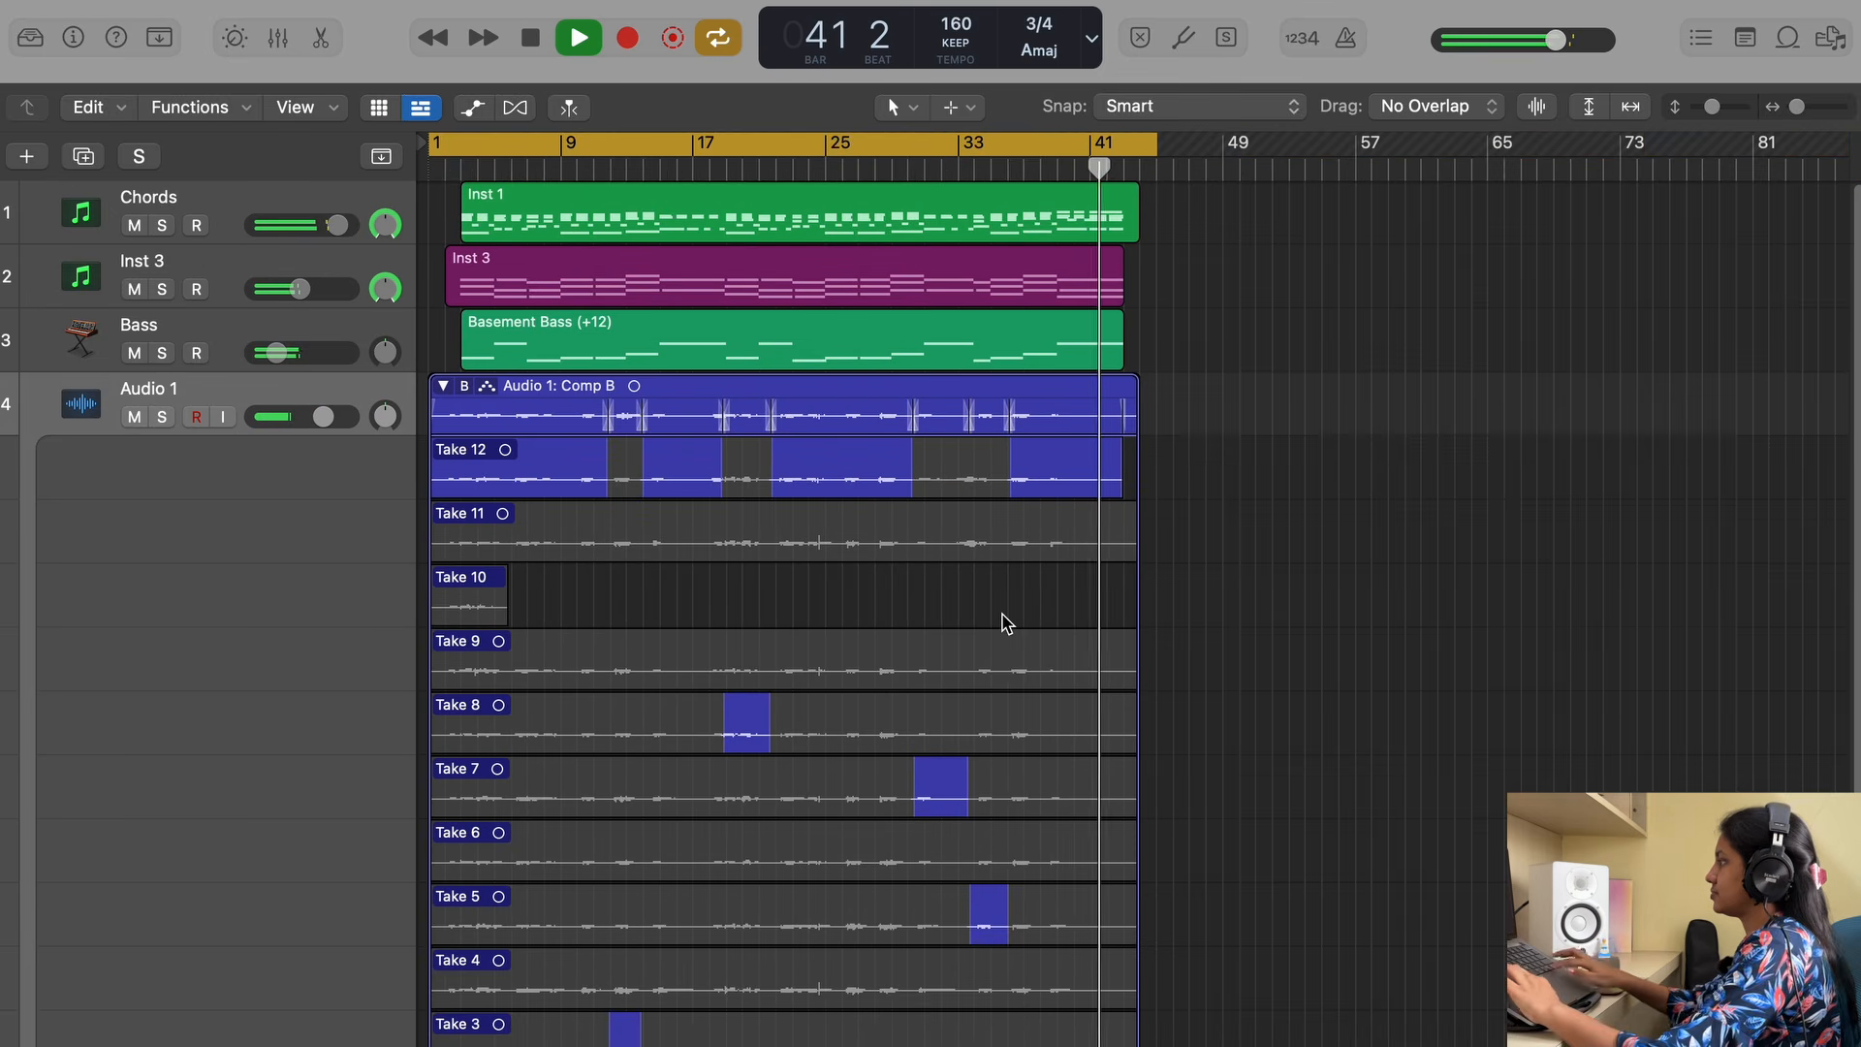
pyautogui.press('space')
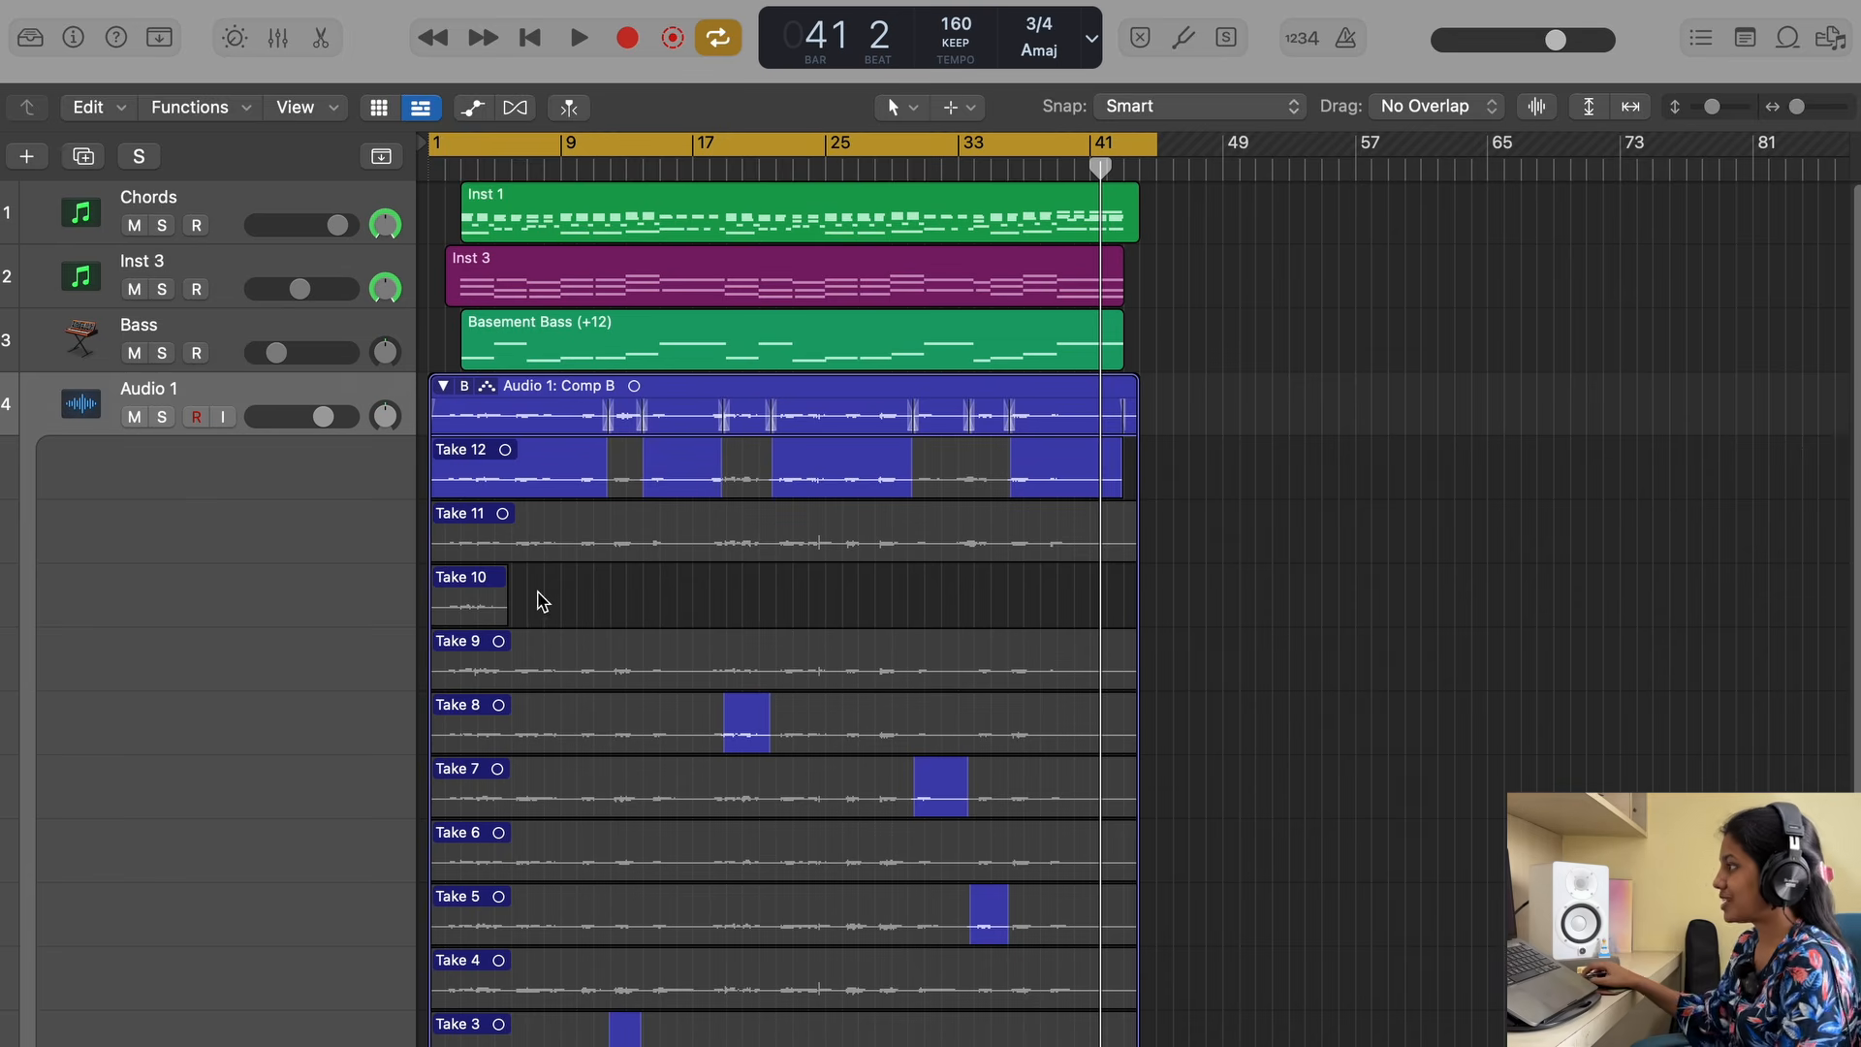
# Flatten and merge Comp B of the Audio 1 take folder.
pyautogui.click(469, 391)
pyautogui.press('Escape')
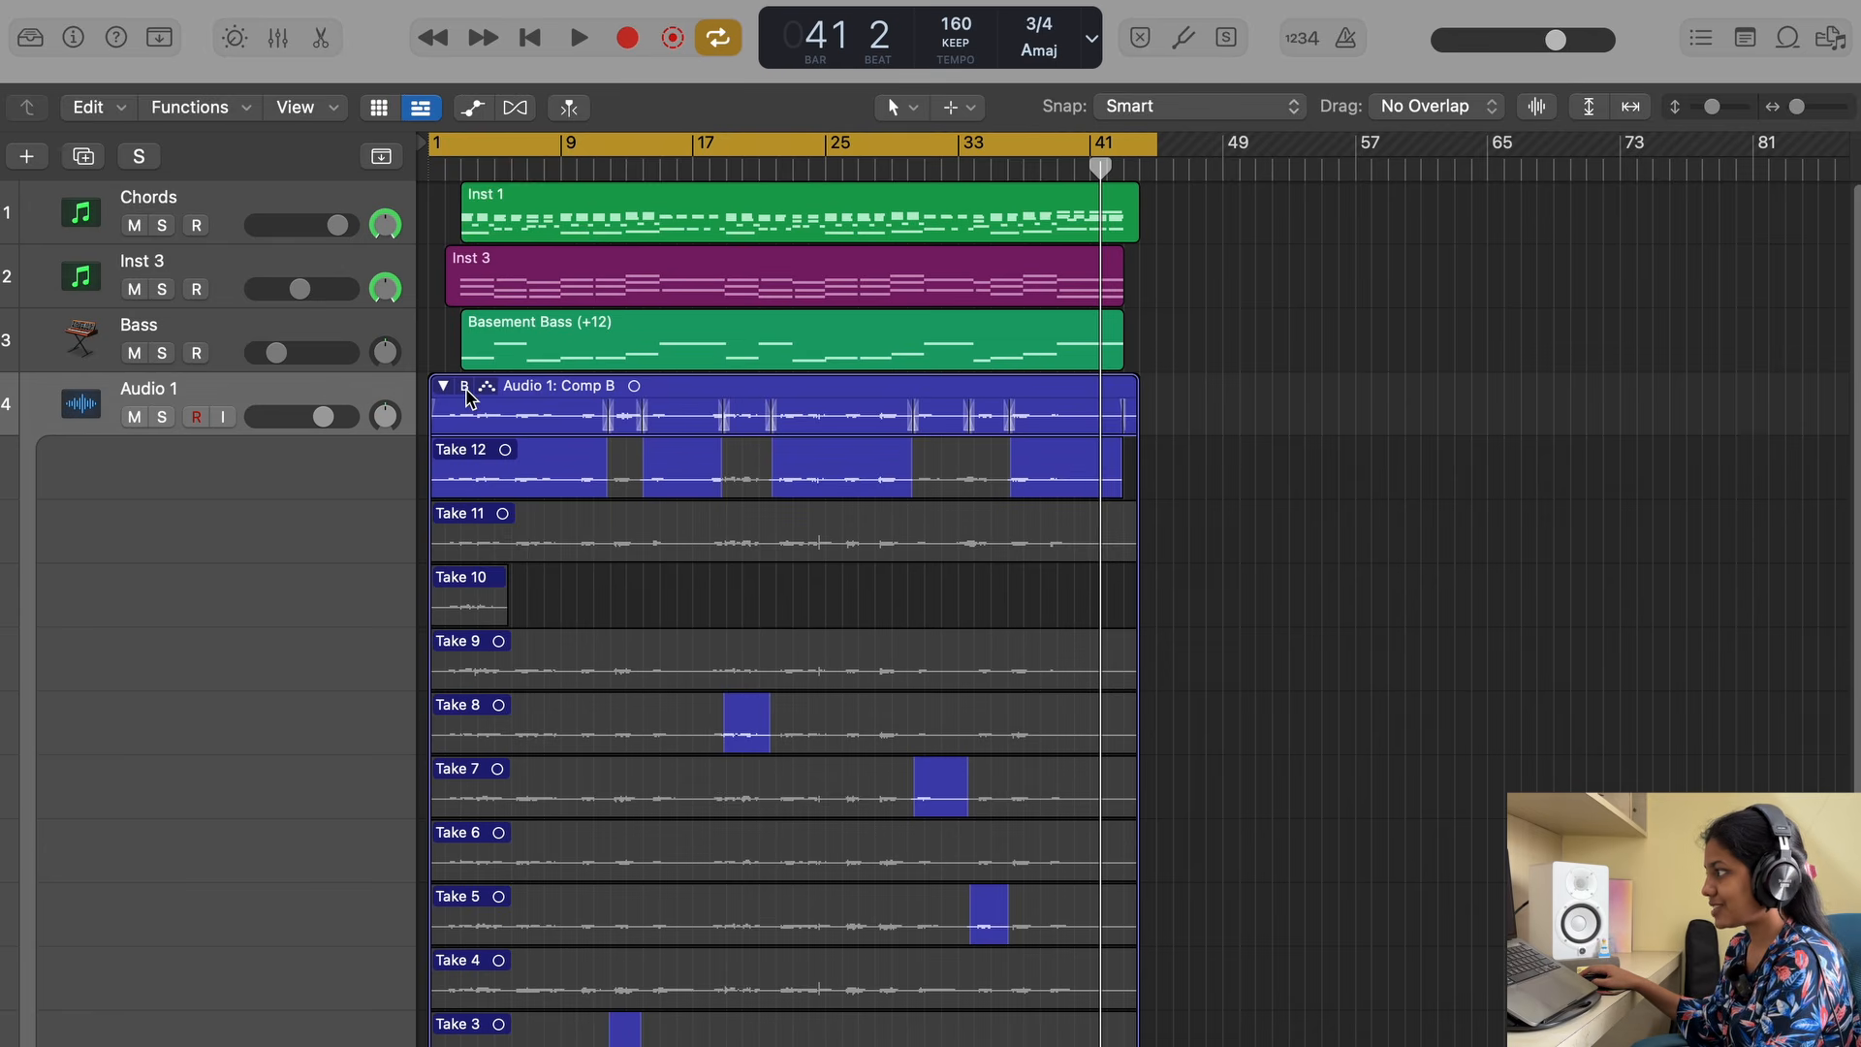
pyautogui.click(466, 388)
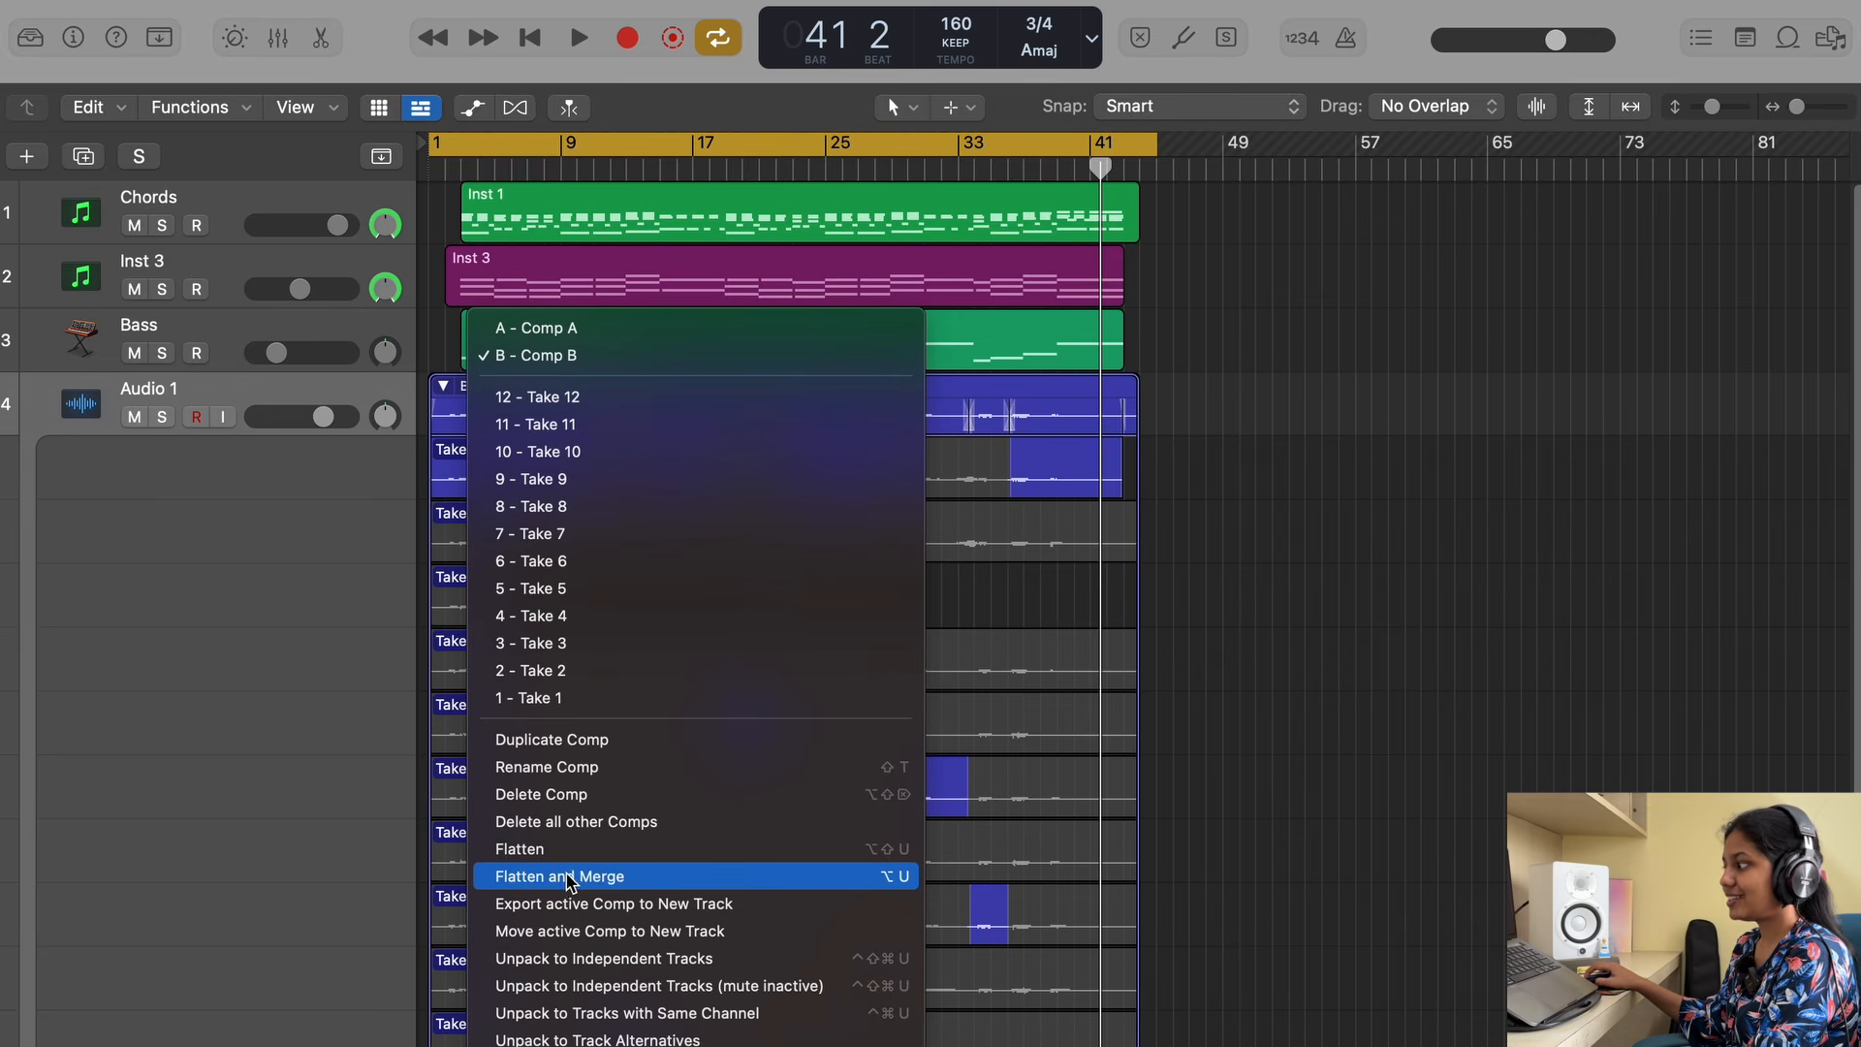
pyautogui.click(653, 877)
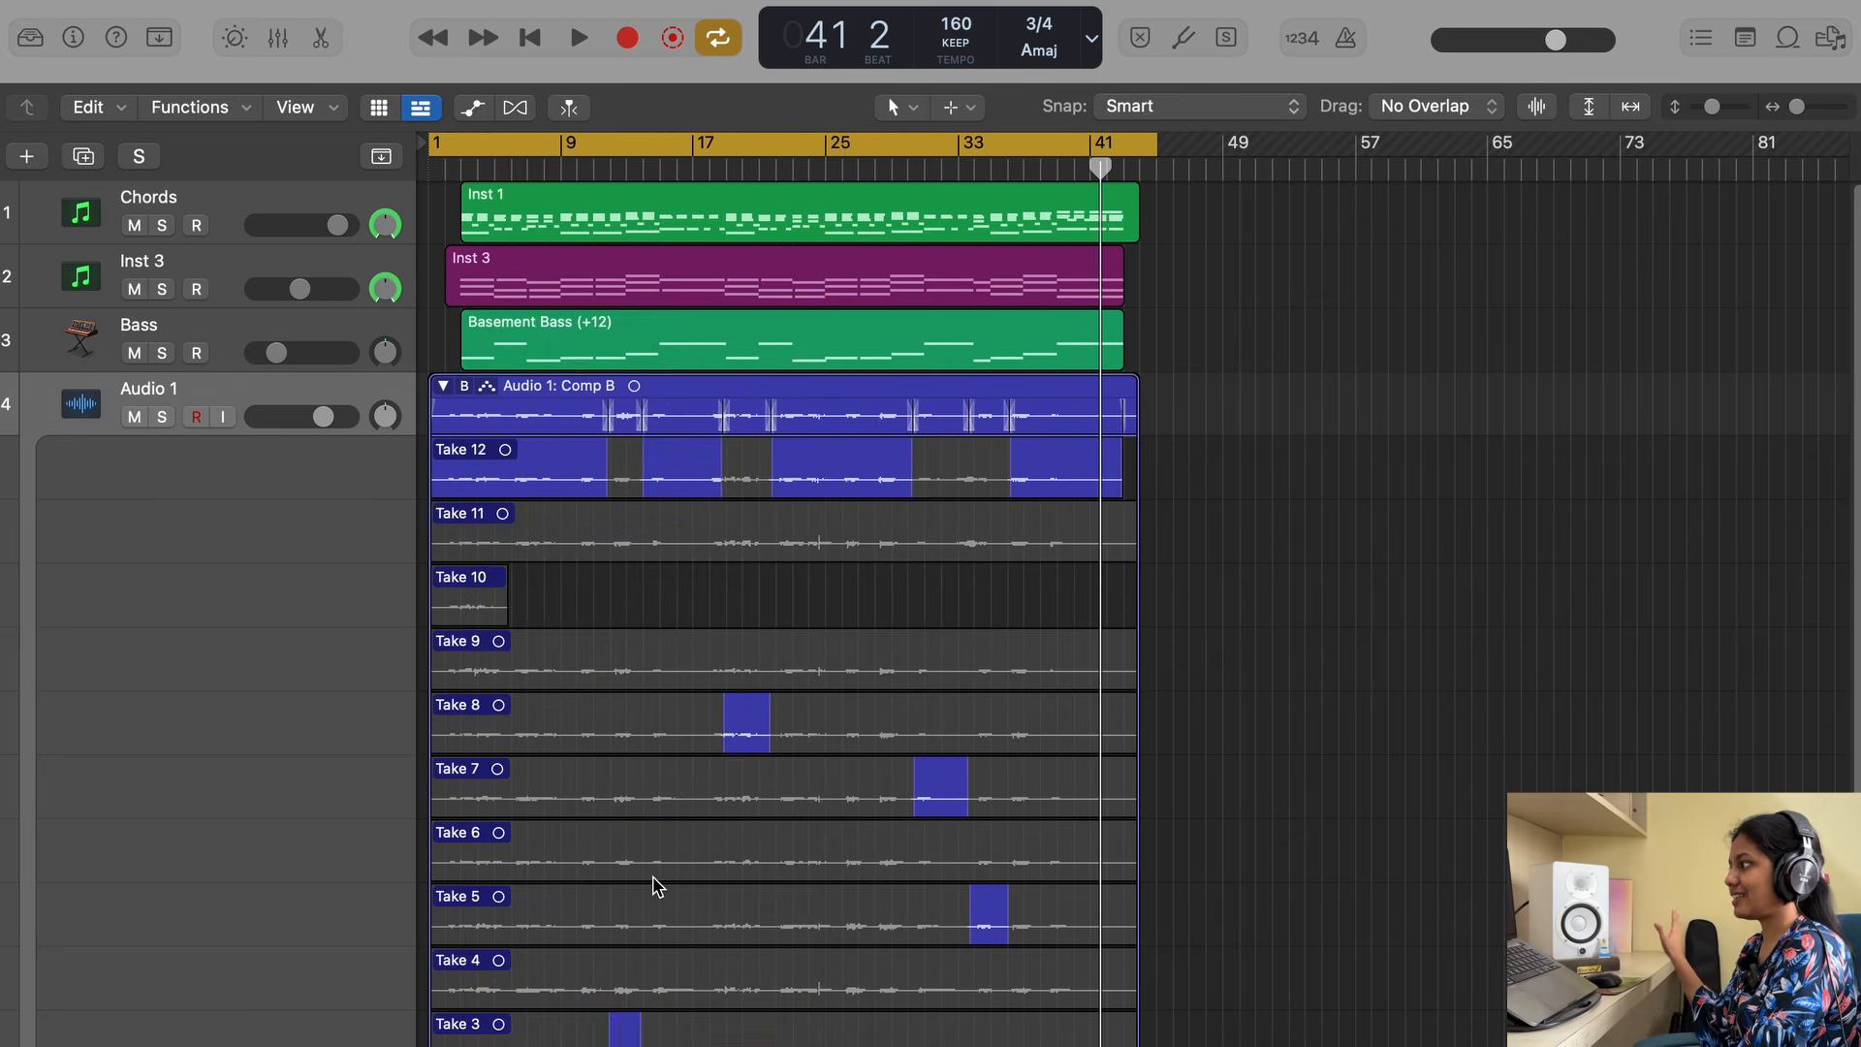